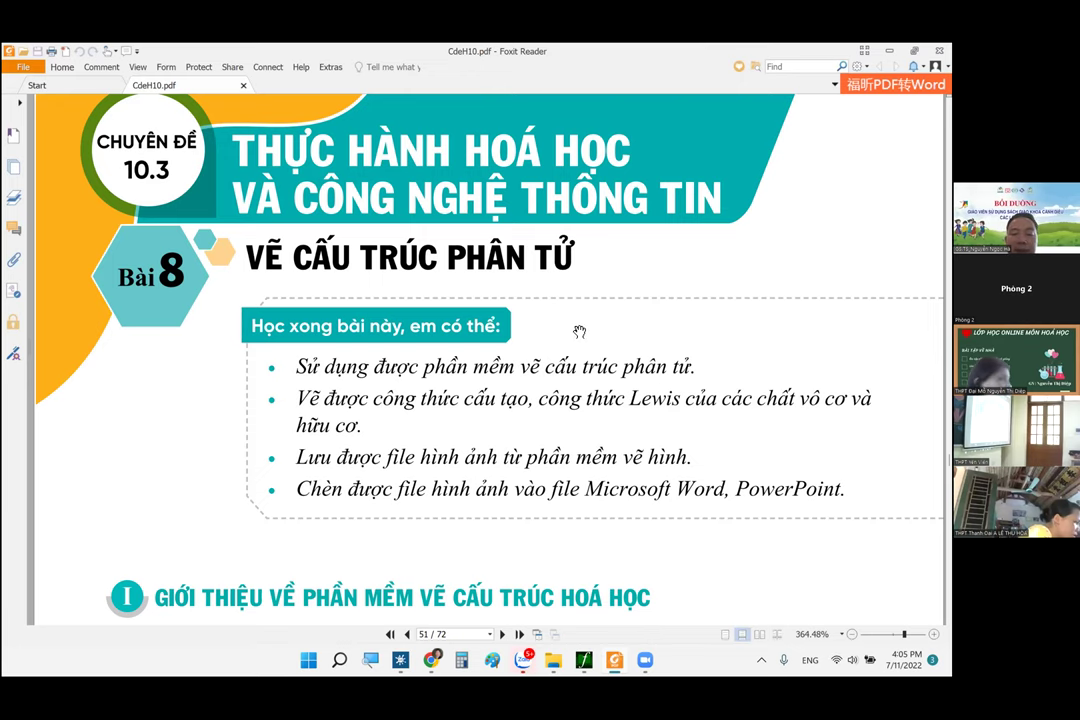
- Read the lesson's objectives, the introduction to structure-drawing software, and the ChemSketch download and installation notes on page 51
scroll(587, 334, "down", 2)
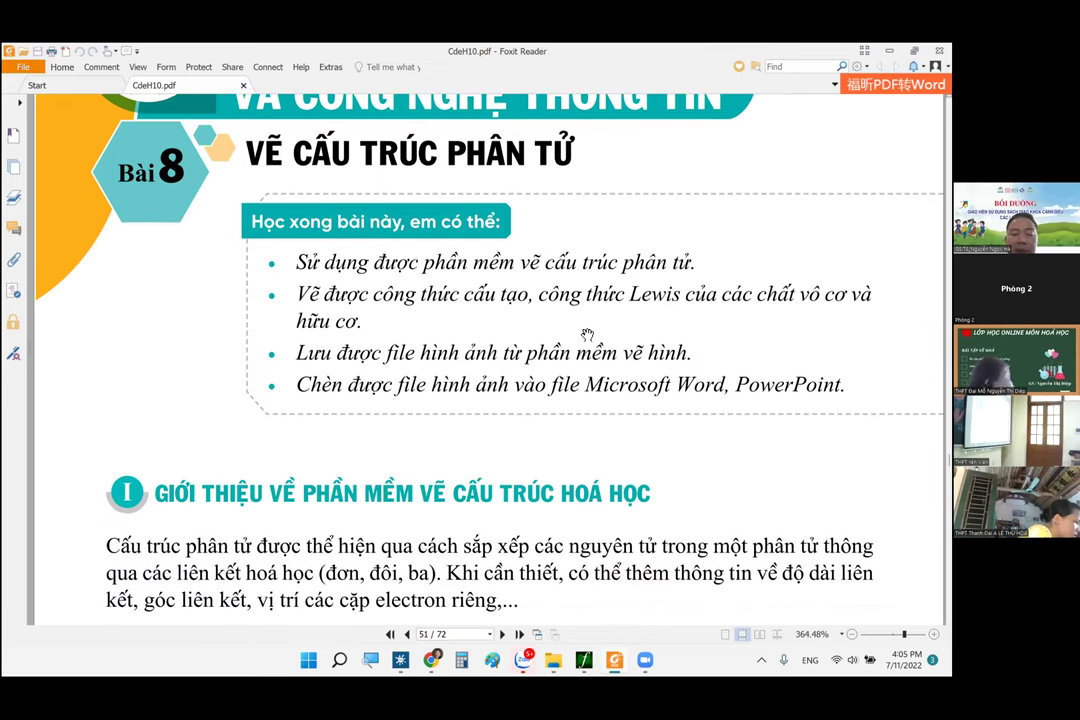
scroll(587, 334, "down", 6)
scroll(490, 296, "down", 1)
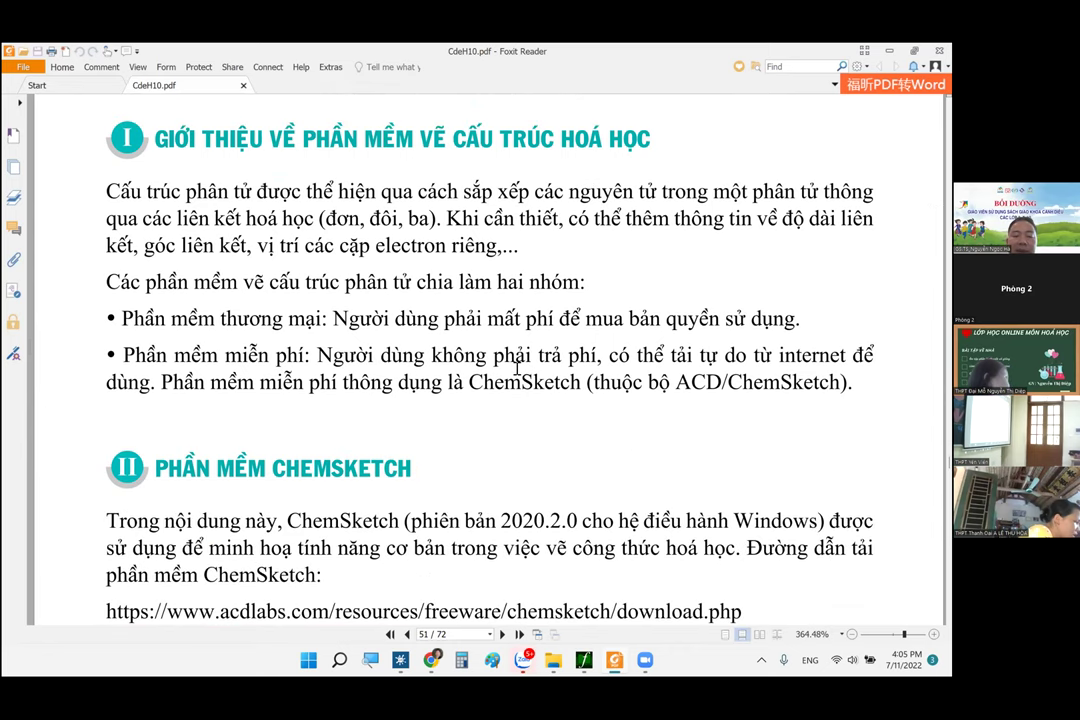
double_click(492, 385)
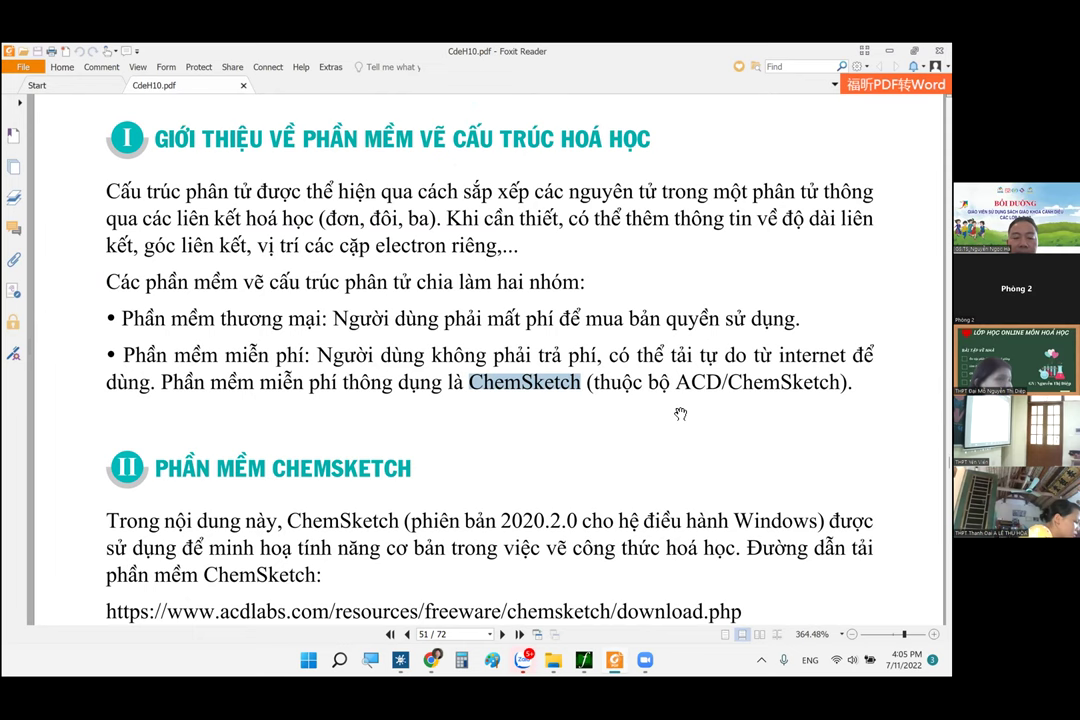
scroll(497, 330, "down", 5)
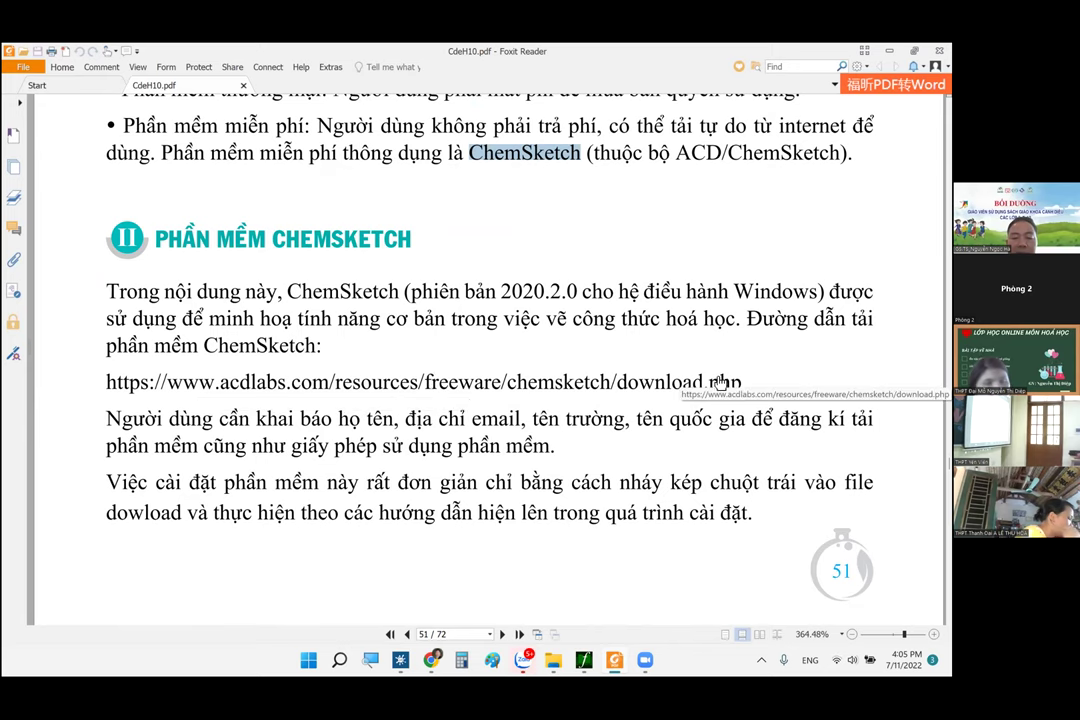
scroll(580, 430, "down", 2)
scroll(575, 410, "down", 1)
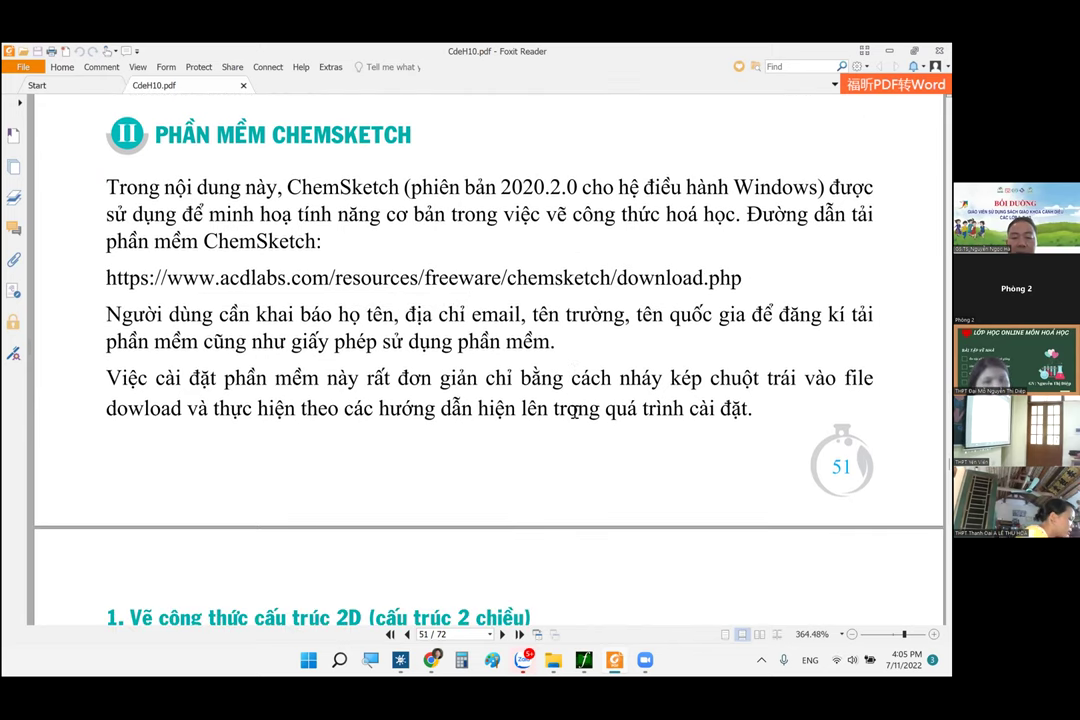
- Review the ChemSketch window areas, the 2D structure drawing steps, and the Properties window in Hình 8.2 on pages 52 and 53
scroll(574, 415, "down", 8)
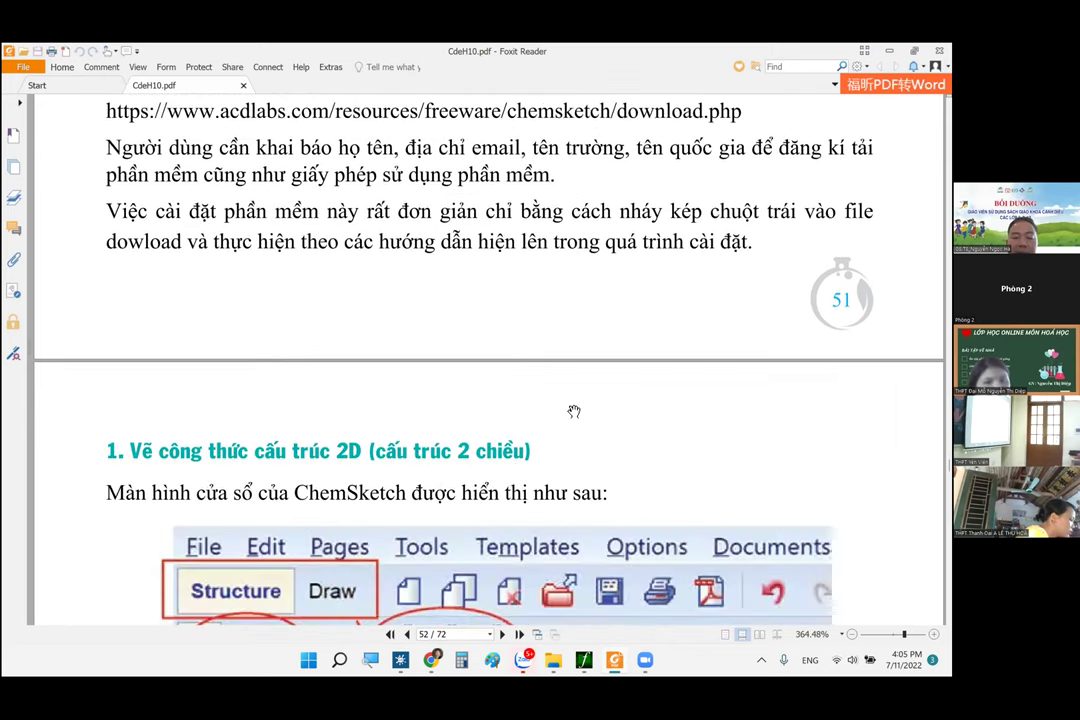
scroll(470, 388, "down", 6)
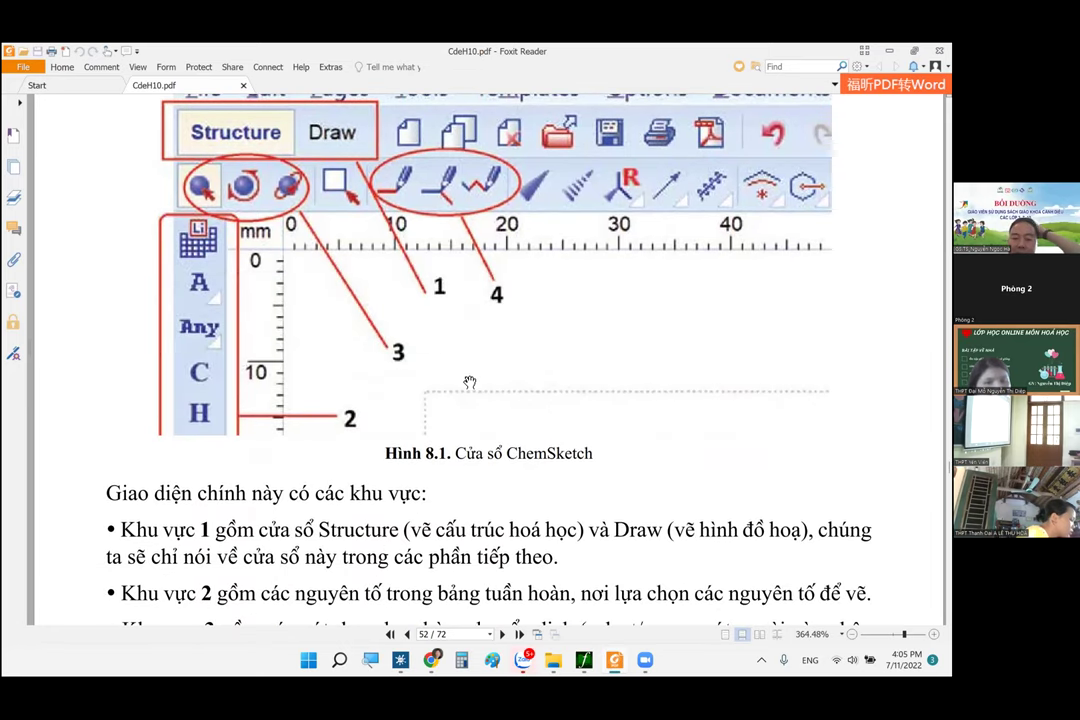
scroll(475, 369, "down", 20)
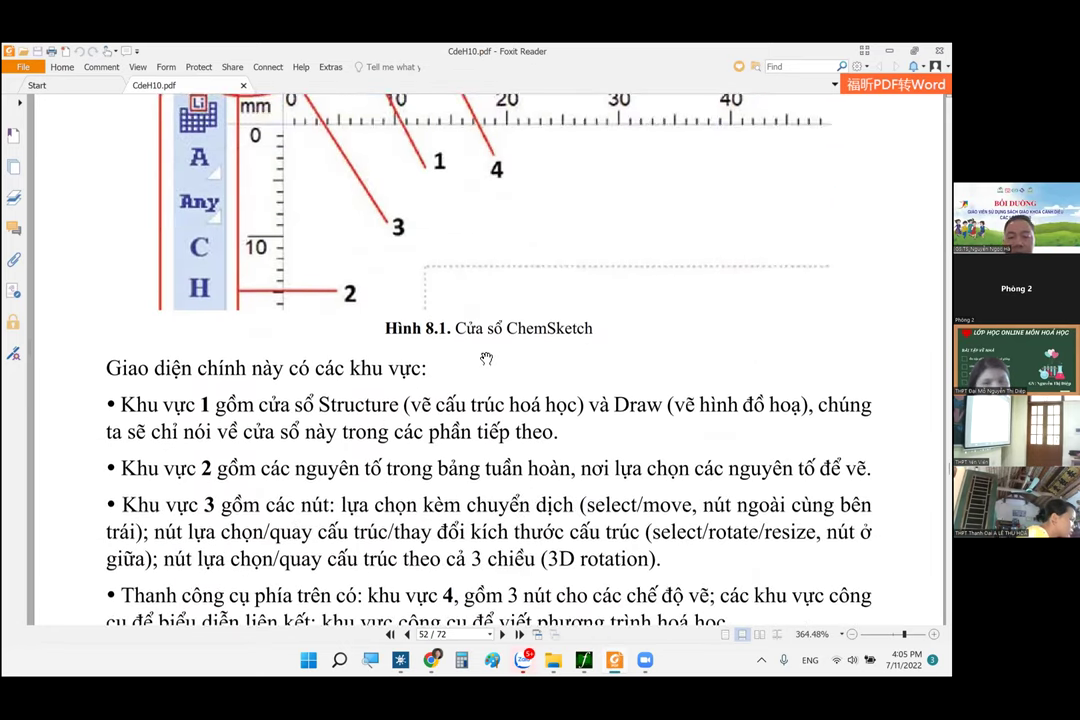
scroll(464, 362, "down", 10)
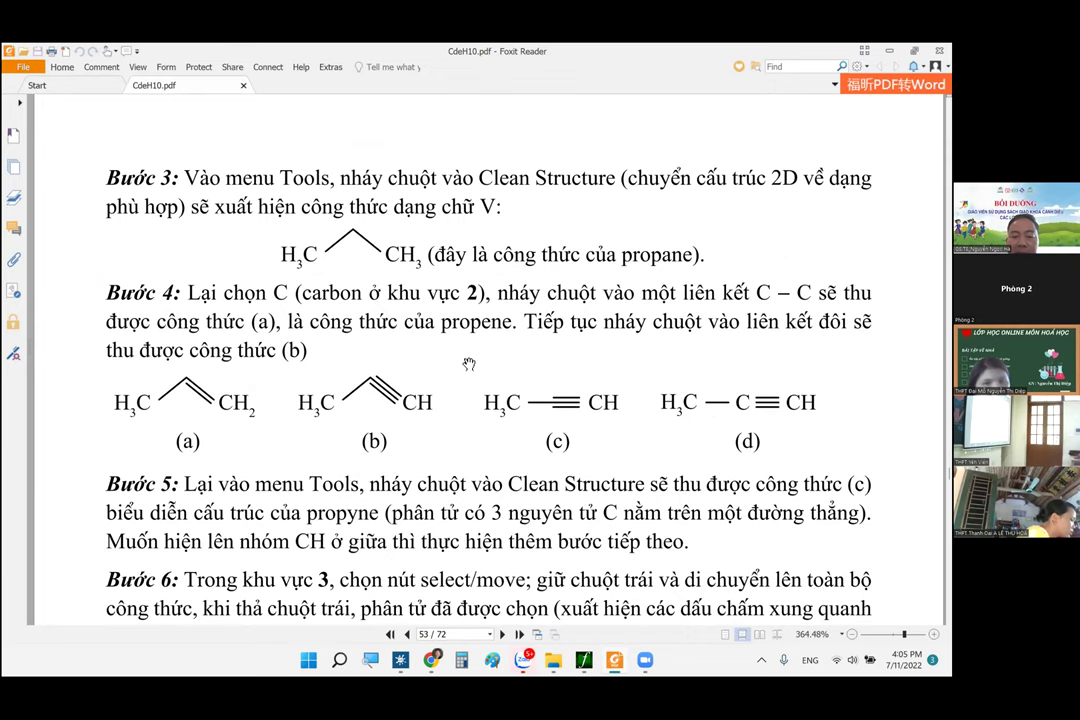
scroll(469, 364, "down", 1)
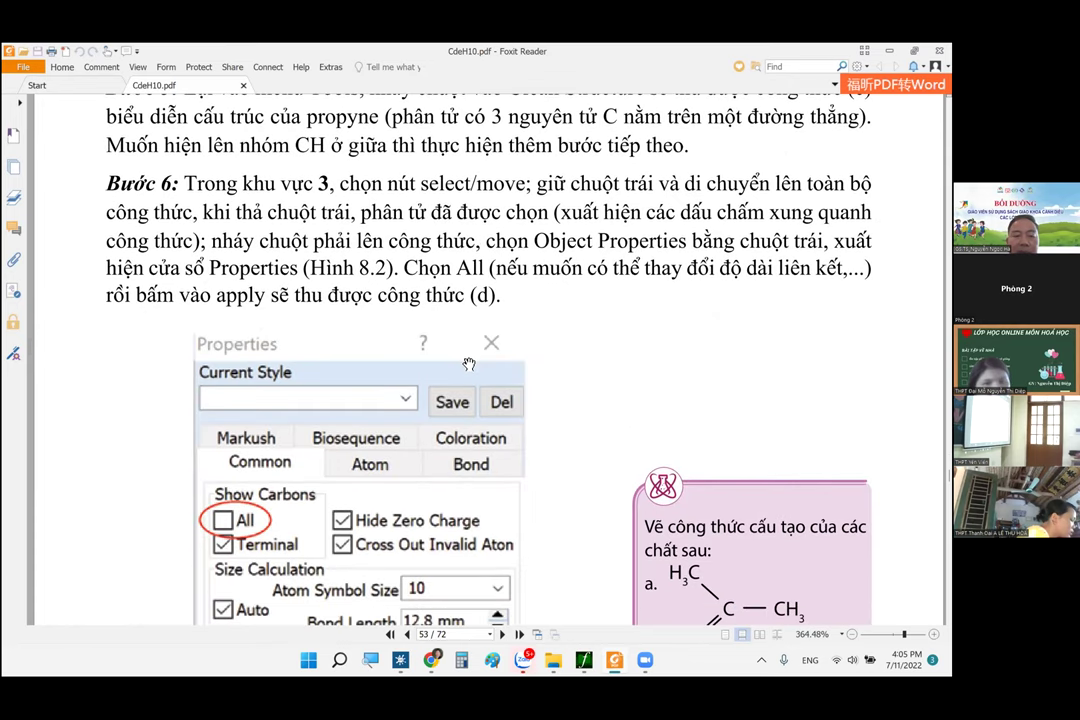
scroll(469, 364, "up", 5)
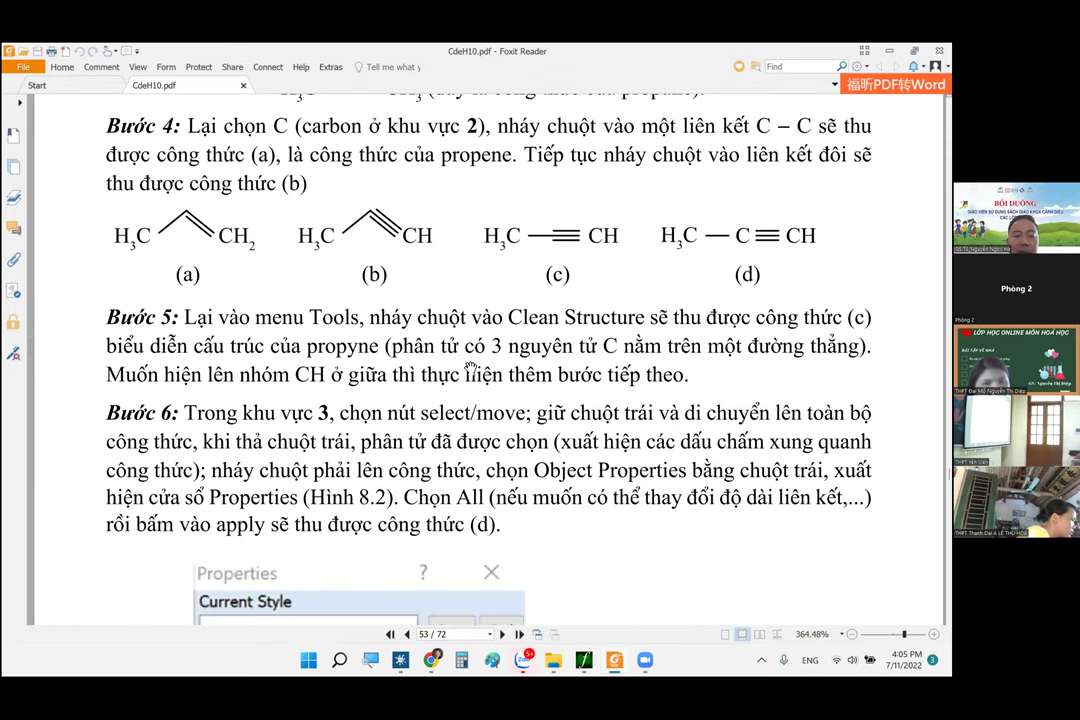
scroll(470, 365, "down", 8)
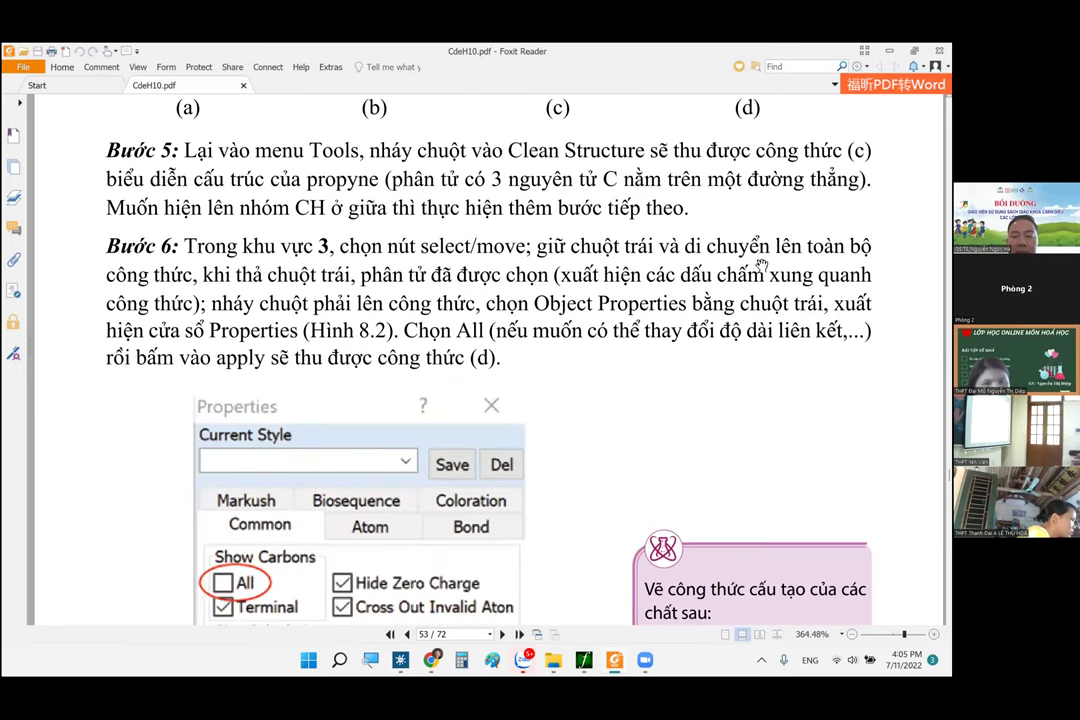
scroll(808, 288, "down", 4)
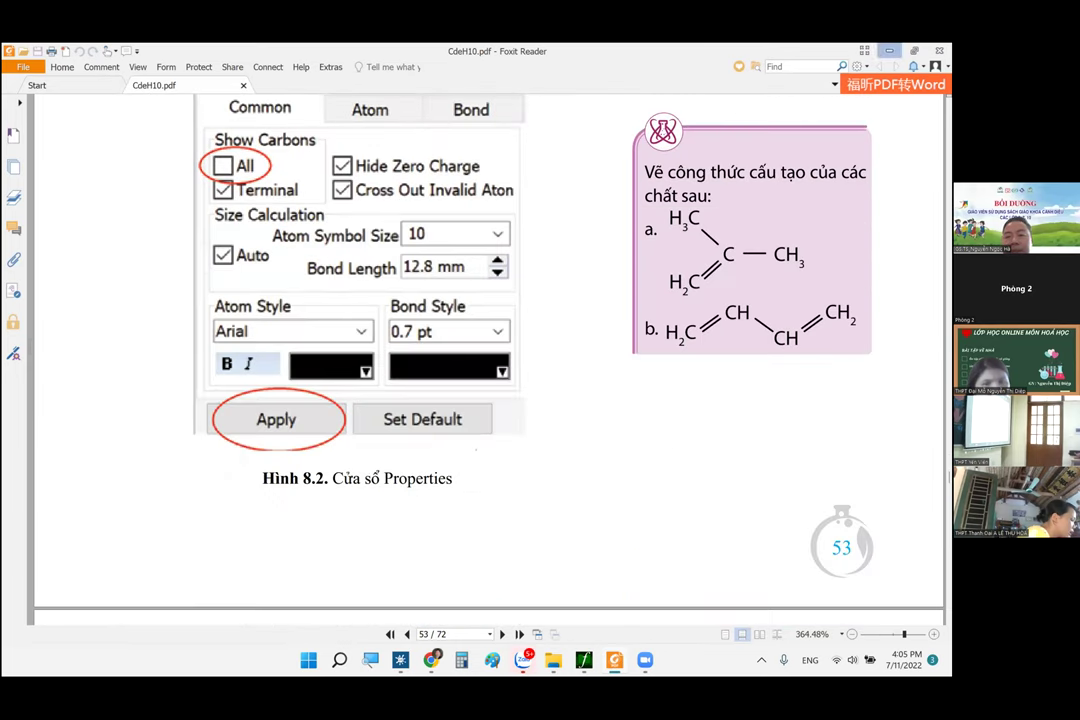
- Go to the desktop, launch ChemSketch, and dismiss the ACD/Labs Products dialog
key("alt+Tab")
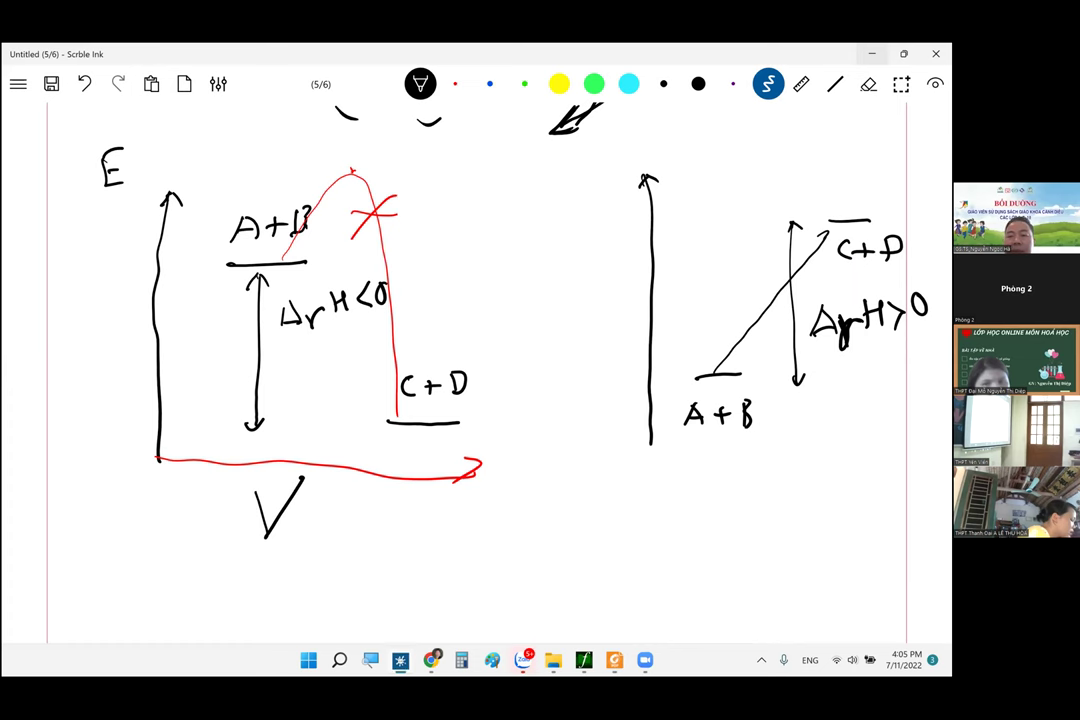
key("super+d")
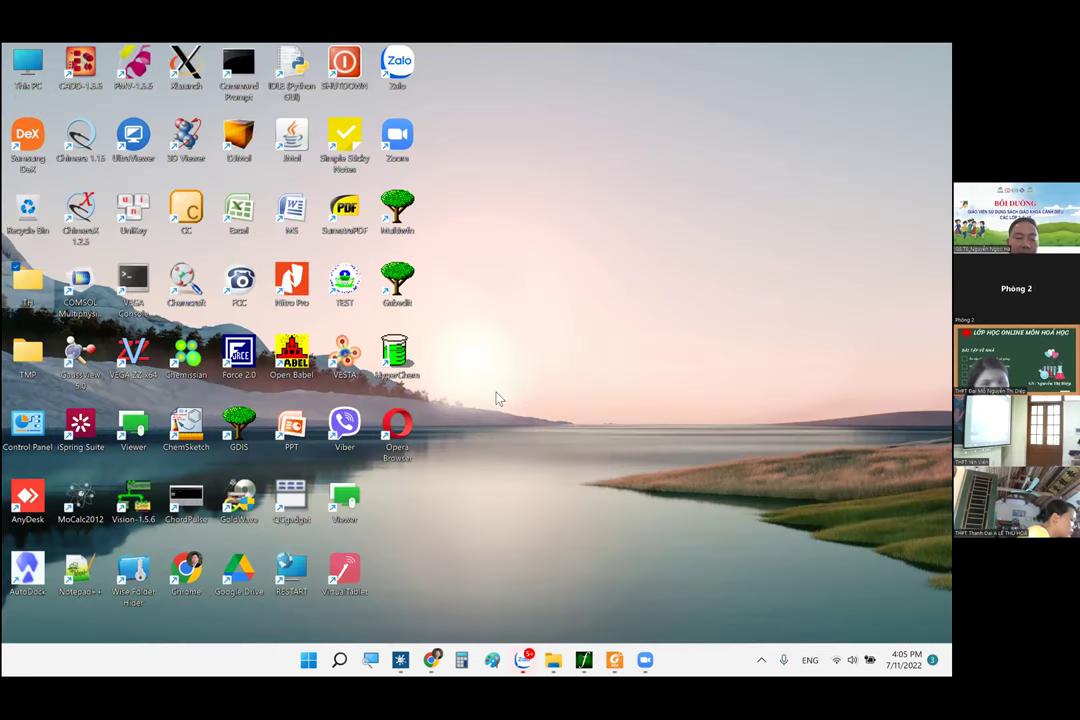
key("super+z")
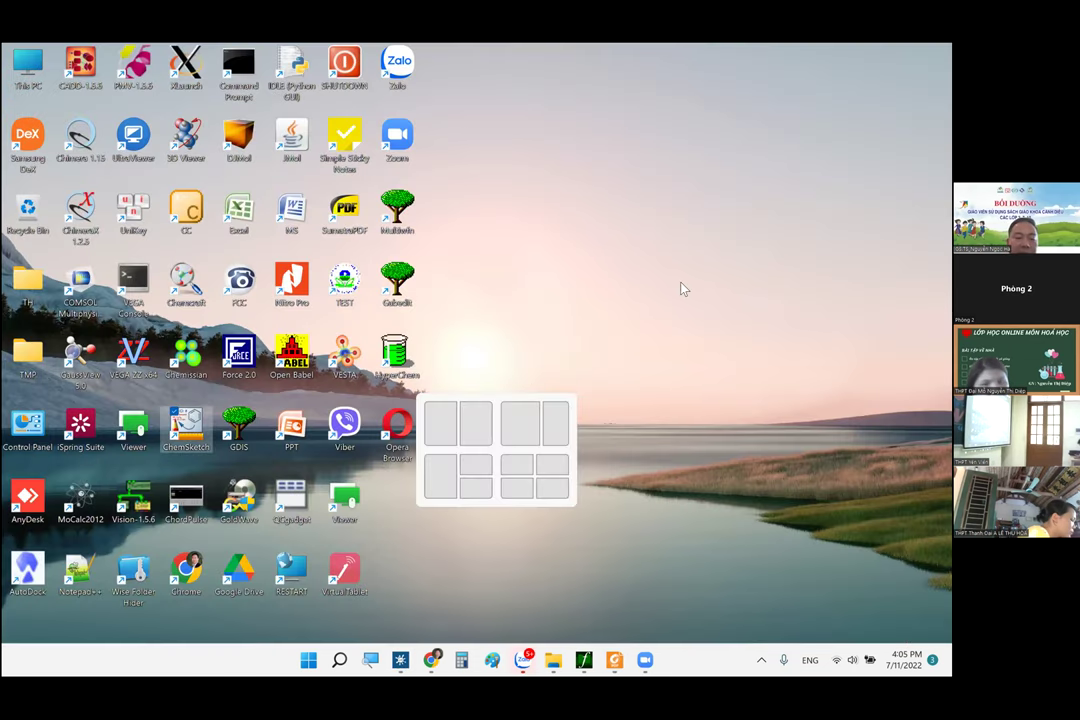
key("Escape")
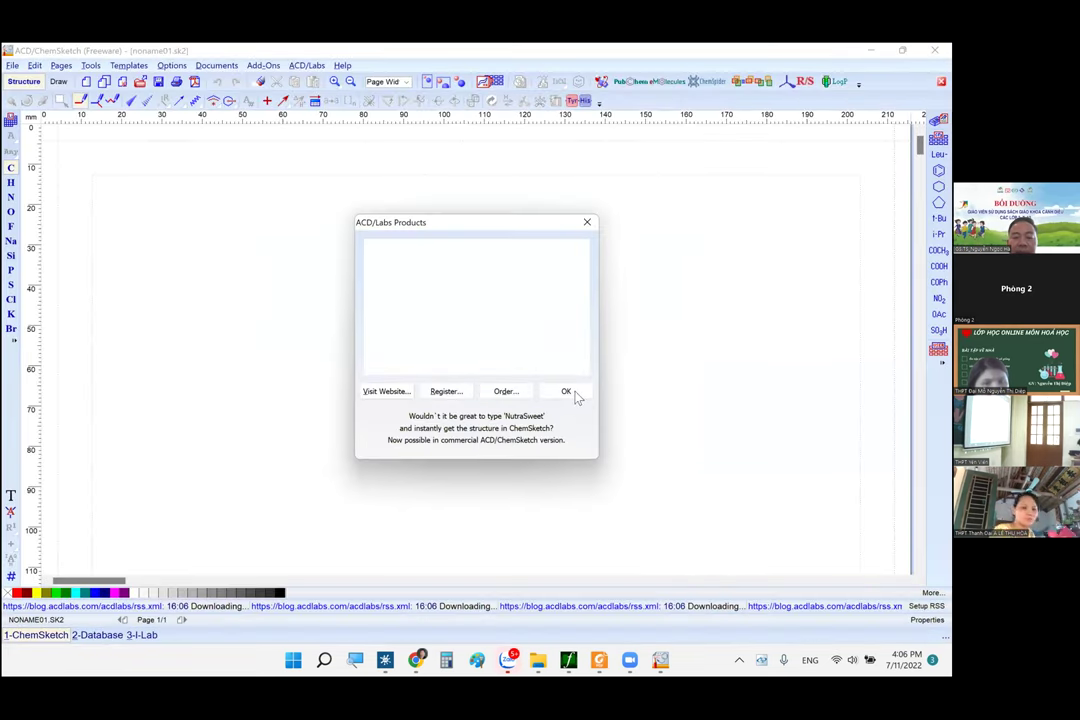
left_click(574, 394)
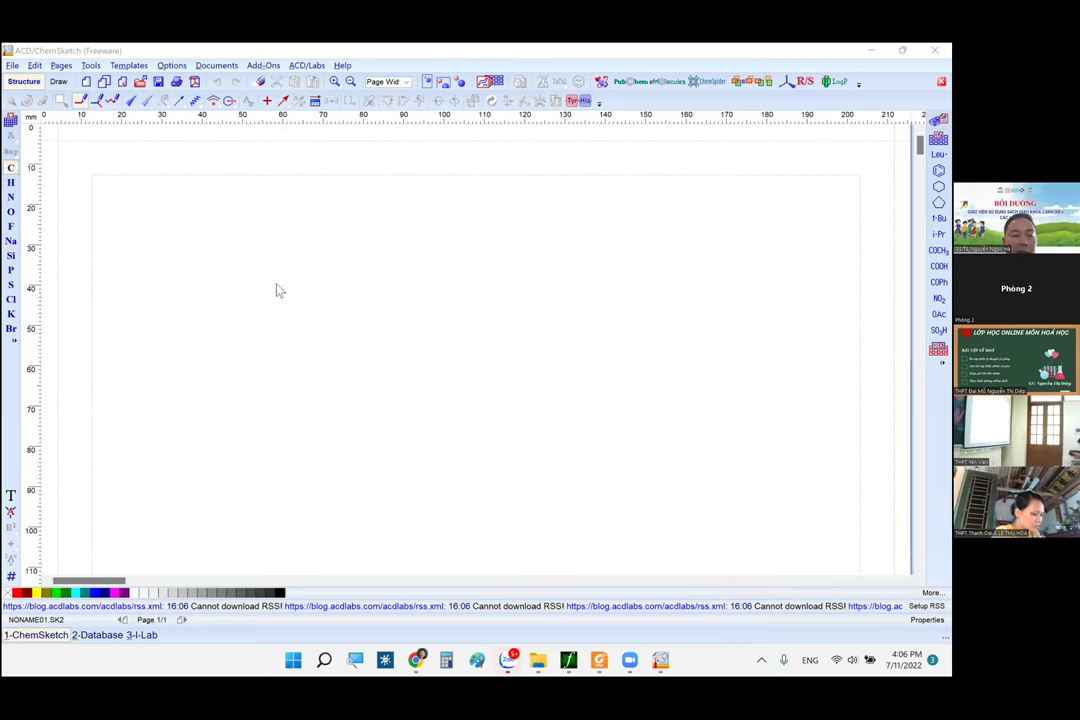
- Draw two bonded carbon atoms on the blank page and raise their bond to a triple bond
left_click_drag(281, 282, 340, 306)
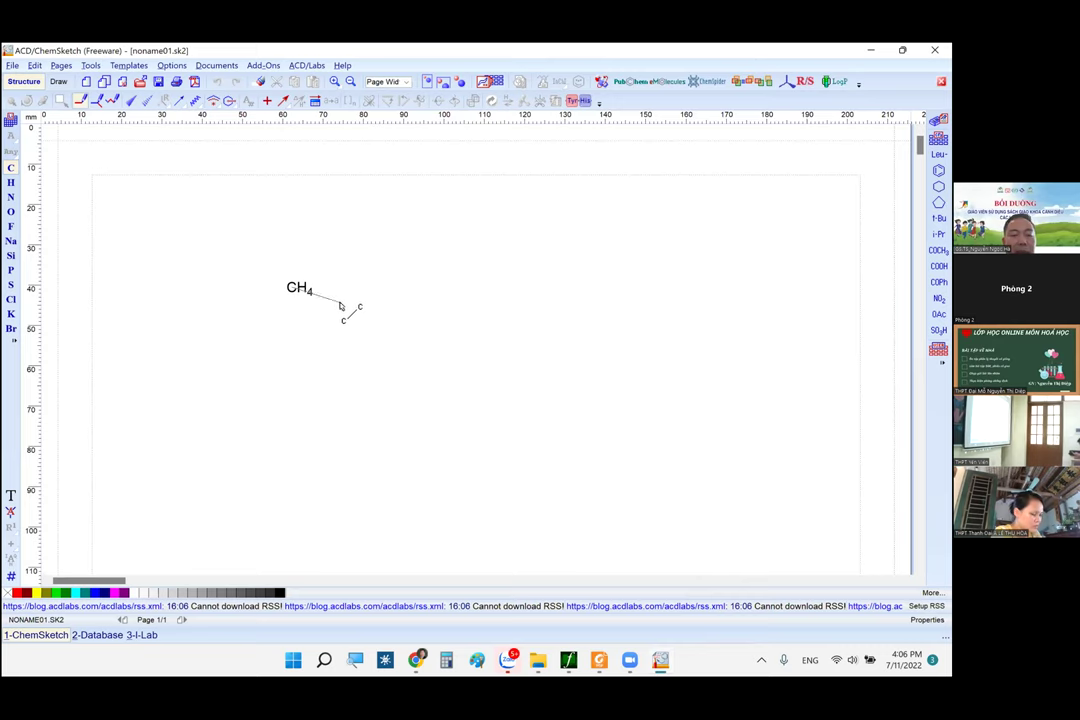
left_click_drag(340, 306, 344, 304)
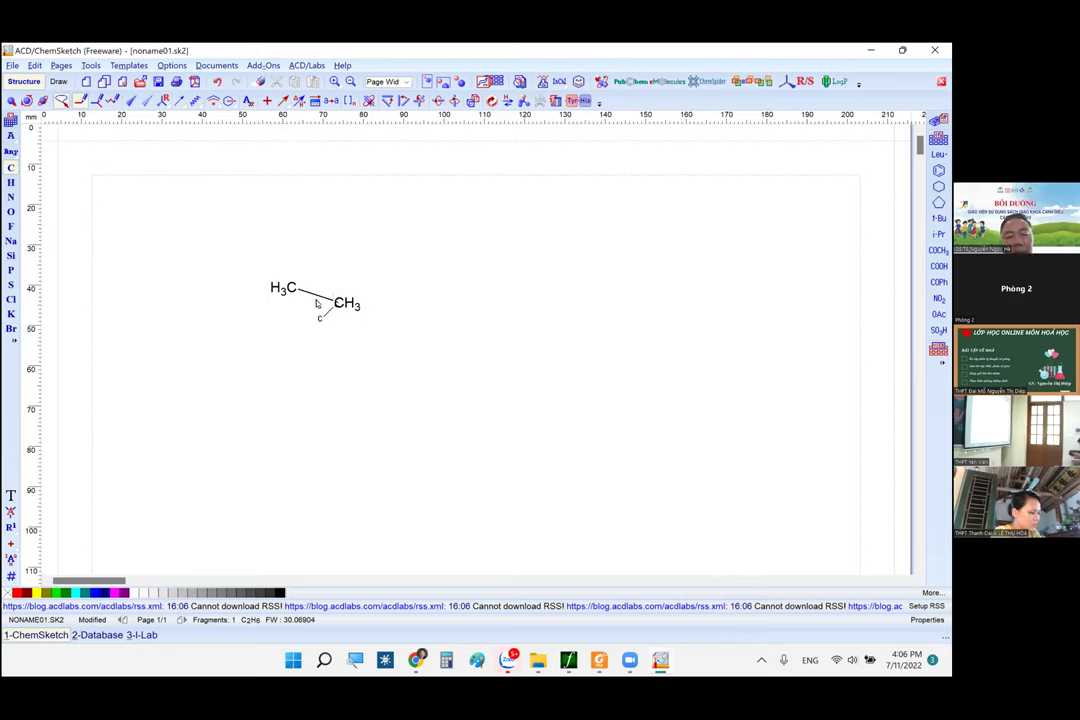
left_click(318, 297)
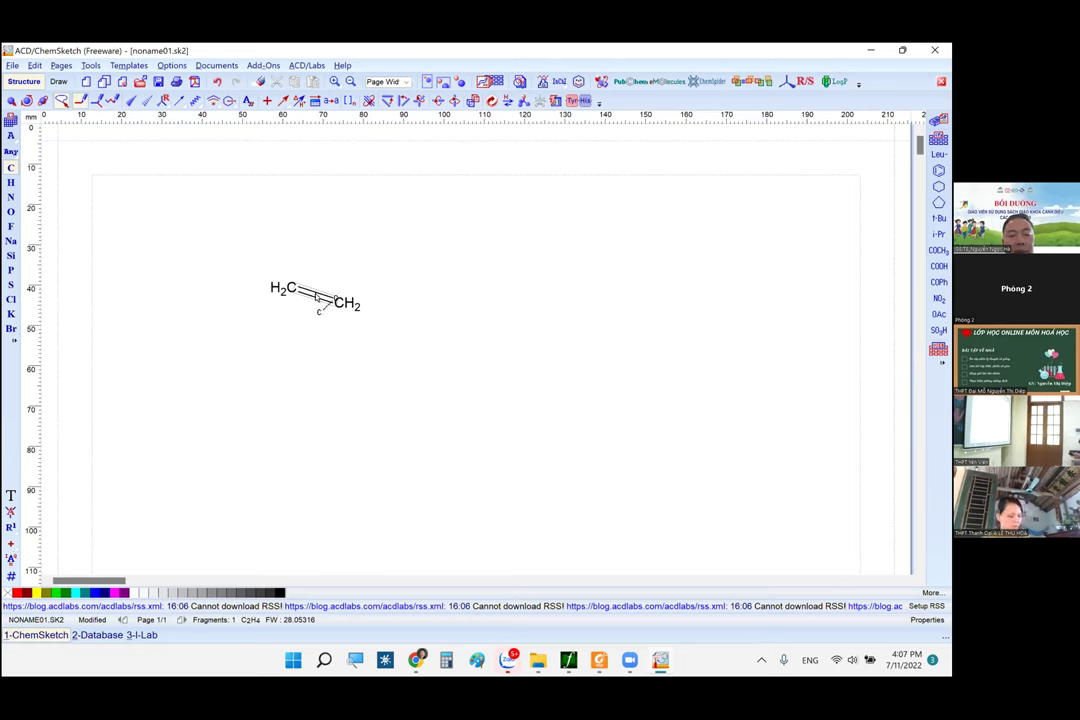
left_click(316, 298)
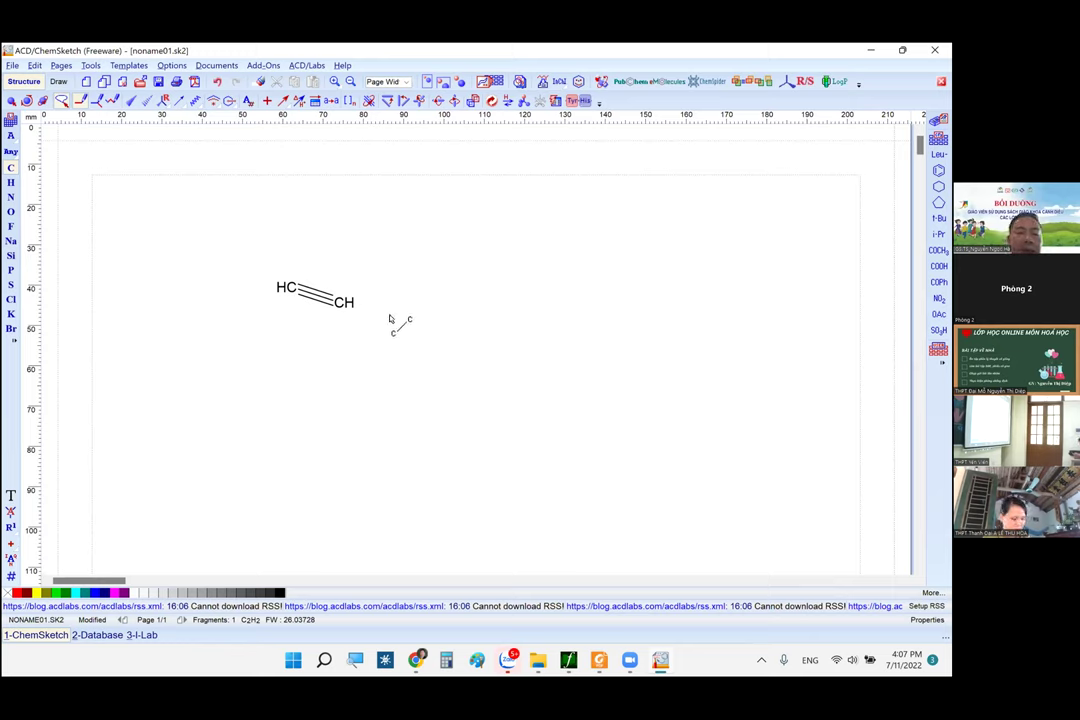
- Extend the triple-bonded chain with a single-bonded third carbon and attach an oxygen to that end carbon
left_click_drag(422, 284, 430, 283)
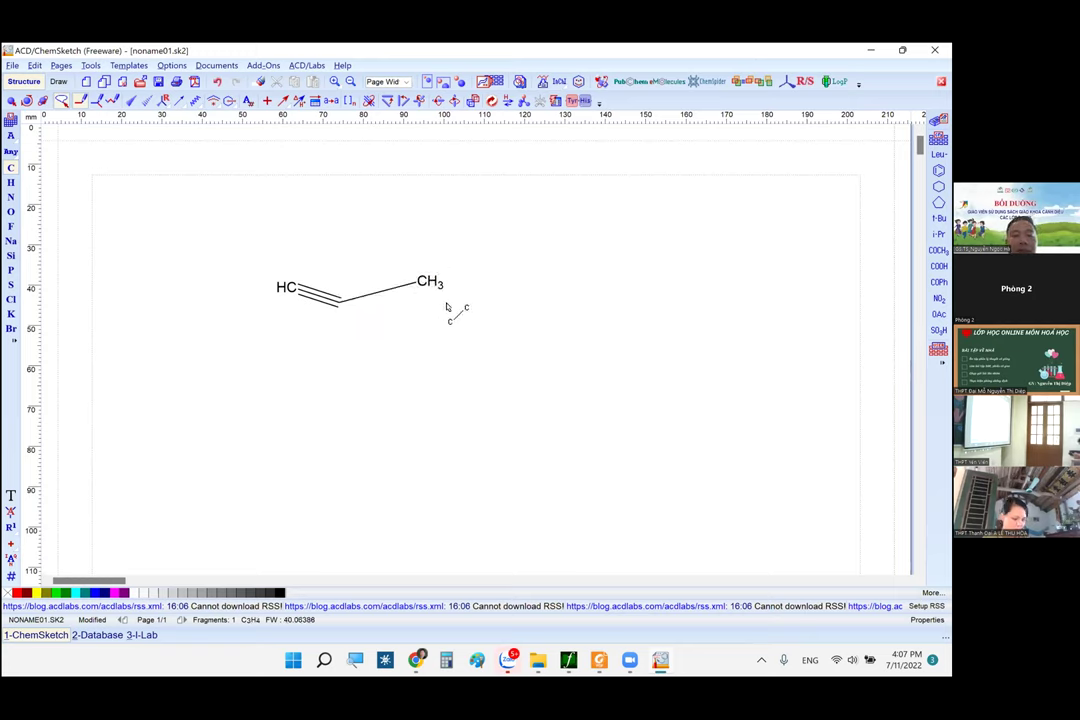
left_click(12, 212)
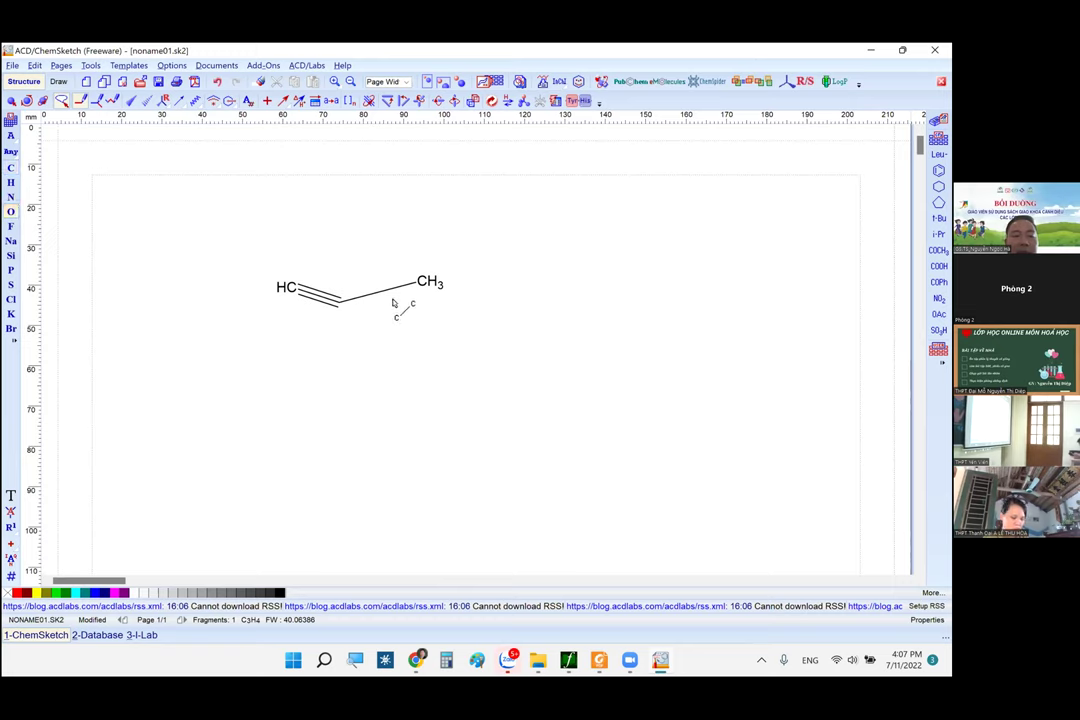
left_click_drag(428, 287, 437, 311)
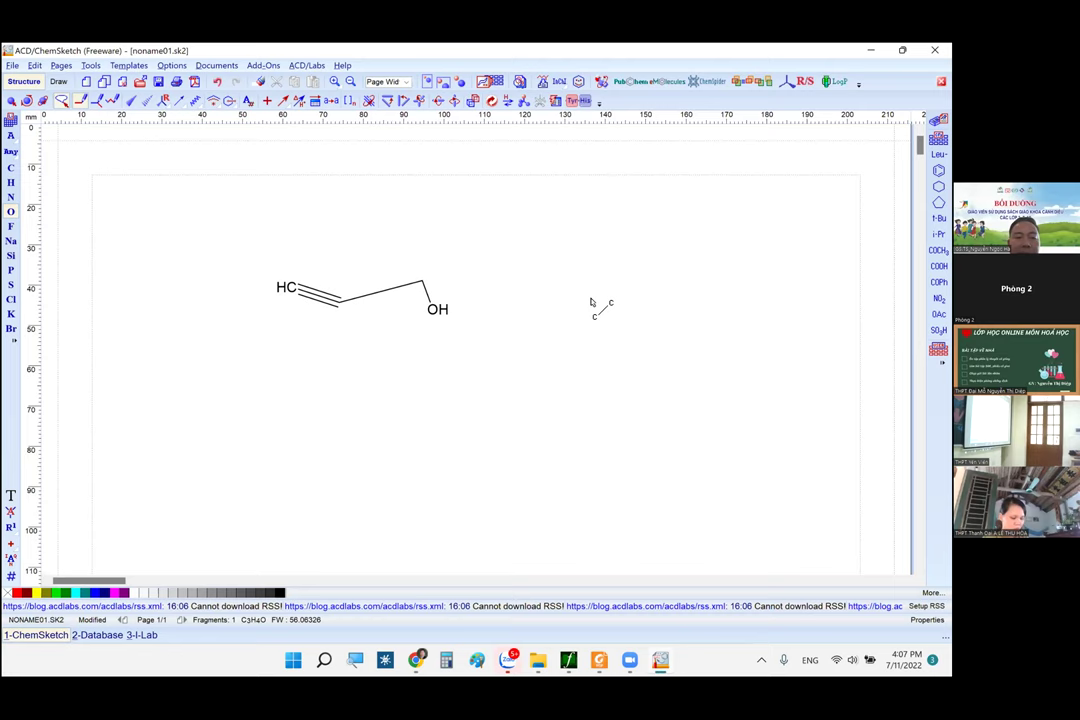
- Apply Clean Structure to the drawn HC≡C–CH2–OH molecule to tidy its 2D geometry
left_click(172, 66)
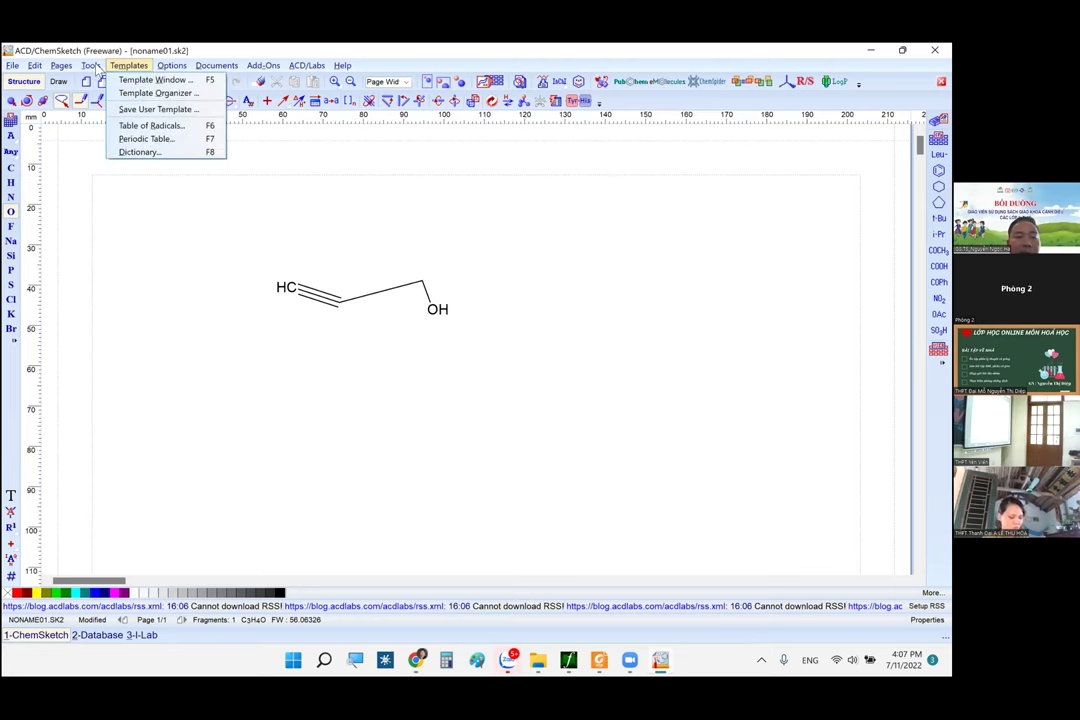
mouse_move(88, 66)
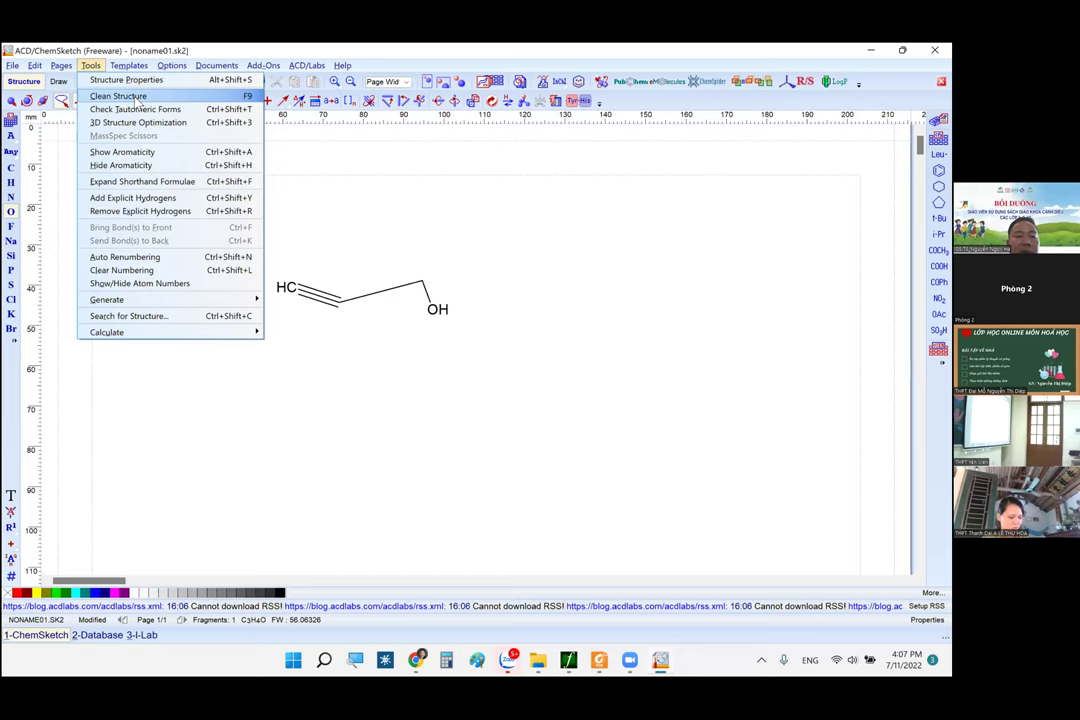
key("Return")
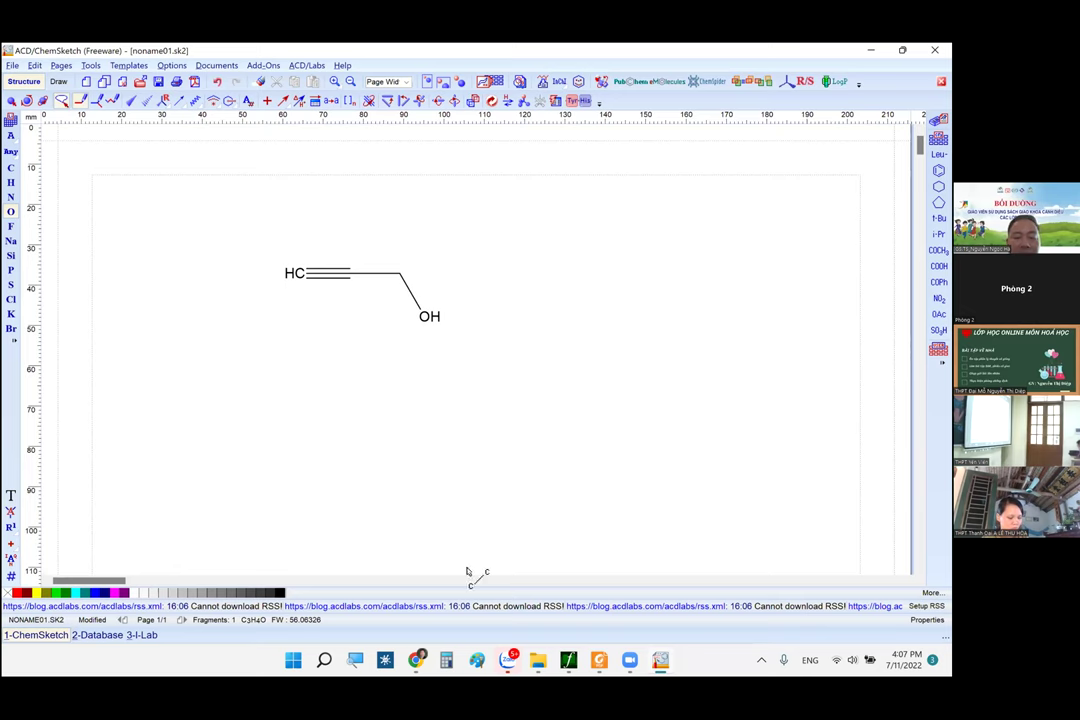
- Switch to CdeH10.pdf in Foxit Reader and review Bước 6, the Properties window figure, and the structure-drawing exercise on page 53
left_click(600, 660)
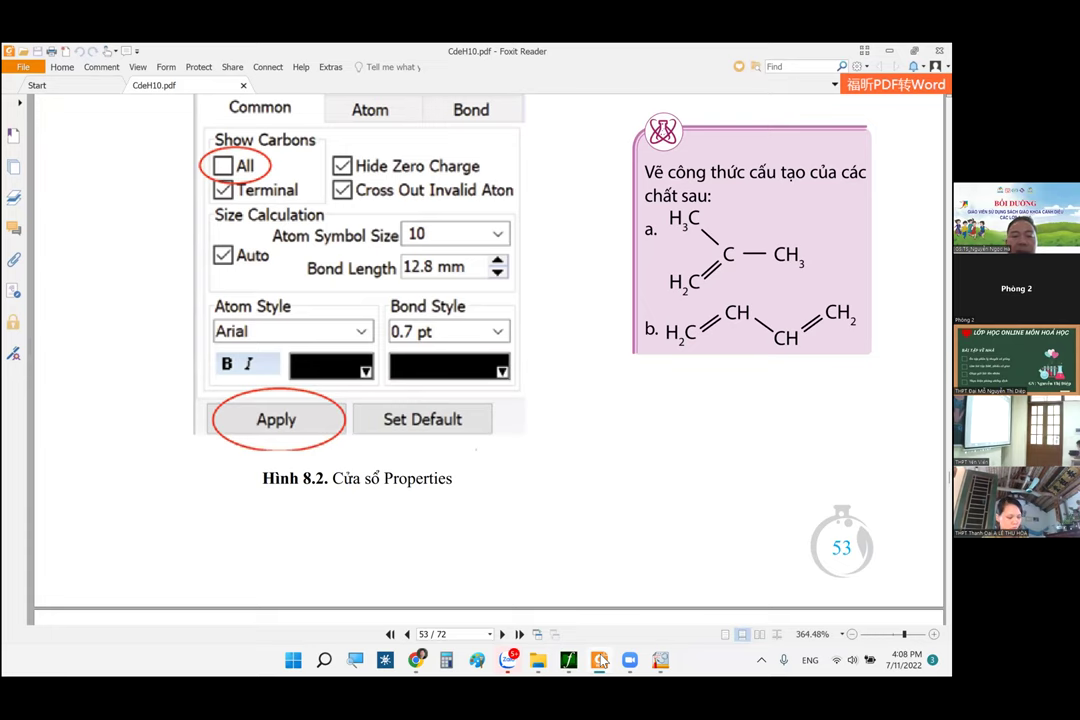
scroll(430, 372, "up", 2)
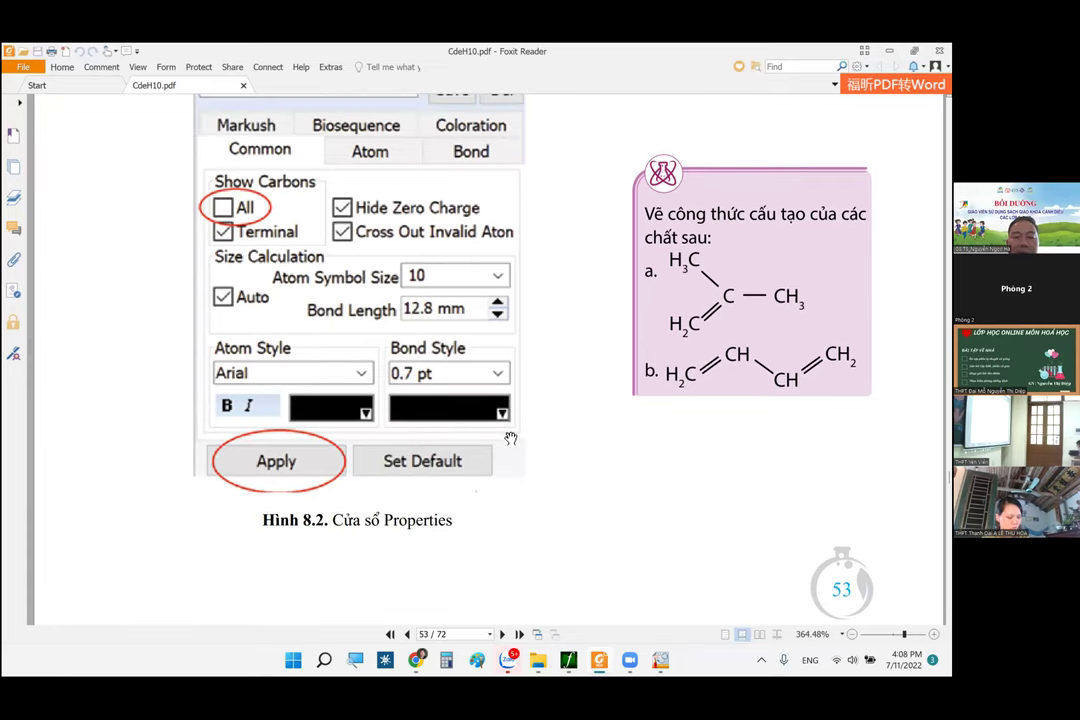
scroll(508, 435, "up", 5)
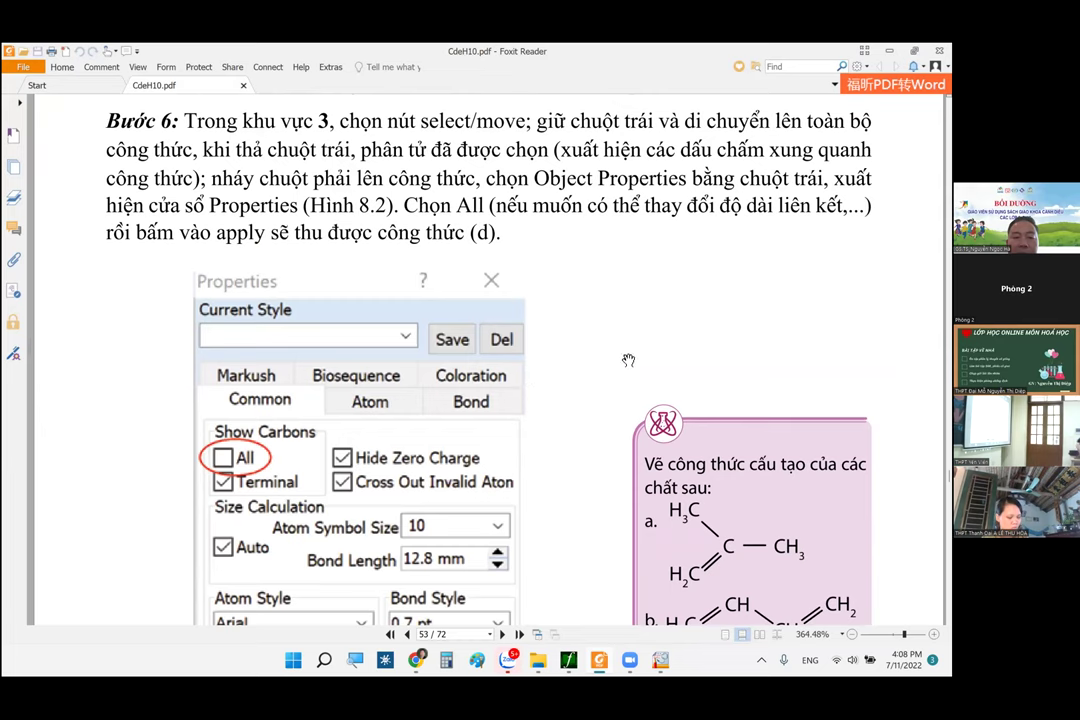
scroll(567, 323, "down", 2)
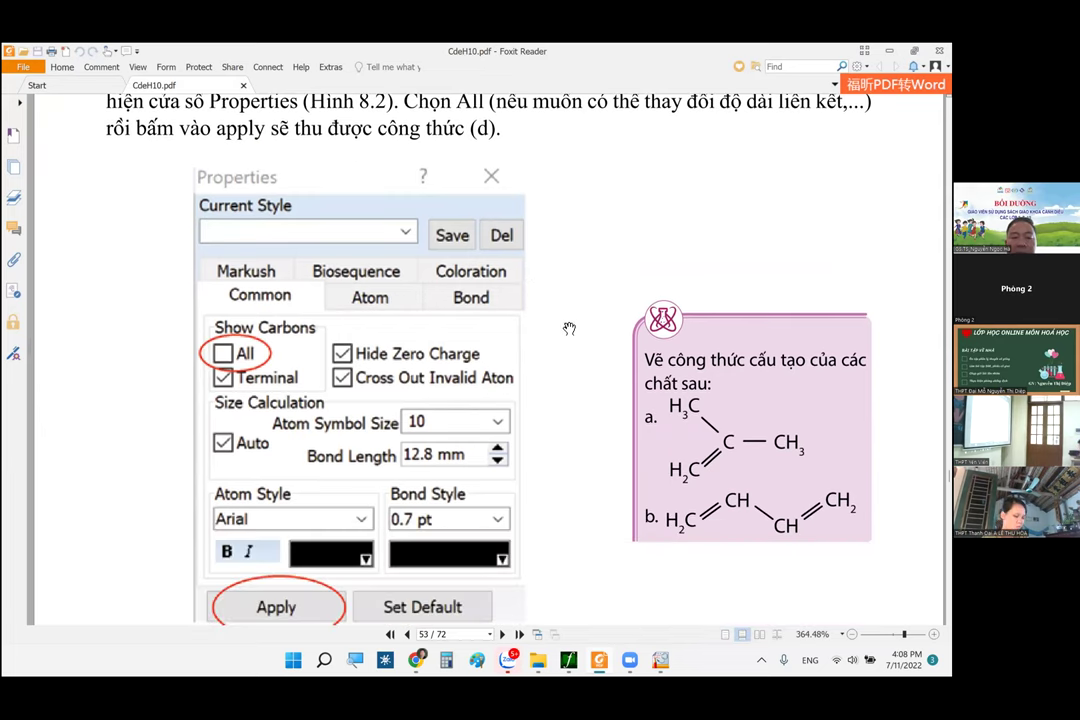
scroll(478, 304, "down", 1)
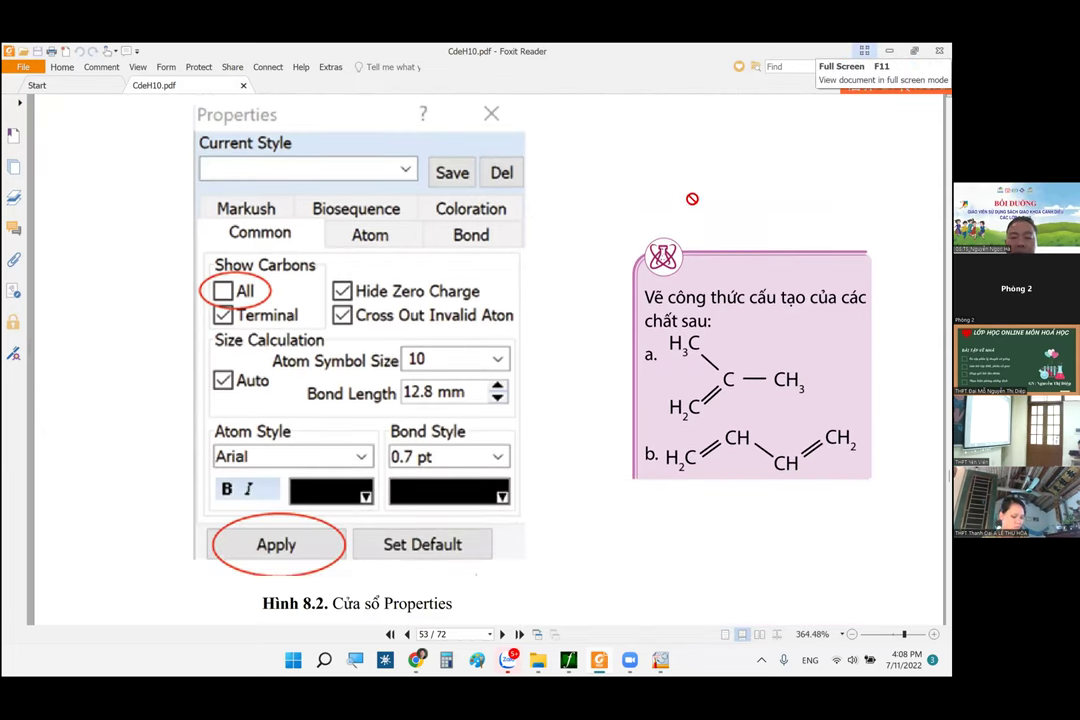
- Switch to ChemSketch and apply 3D Structure Optimization to the HC≡C–CH2–OH molecule
key("alt+Tab")
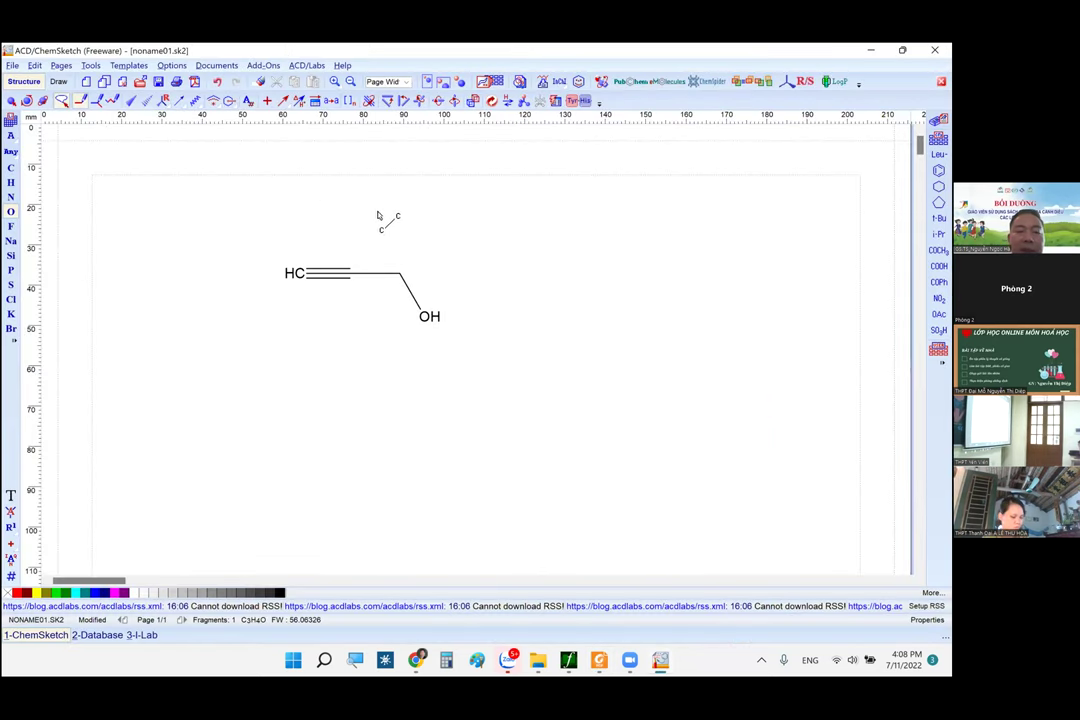
left_click(92, 66)
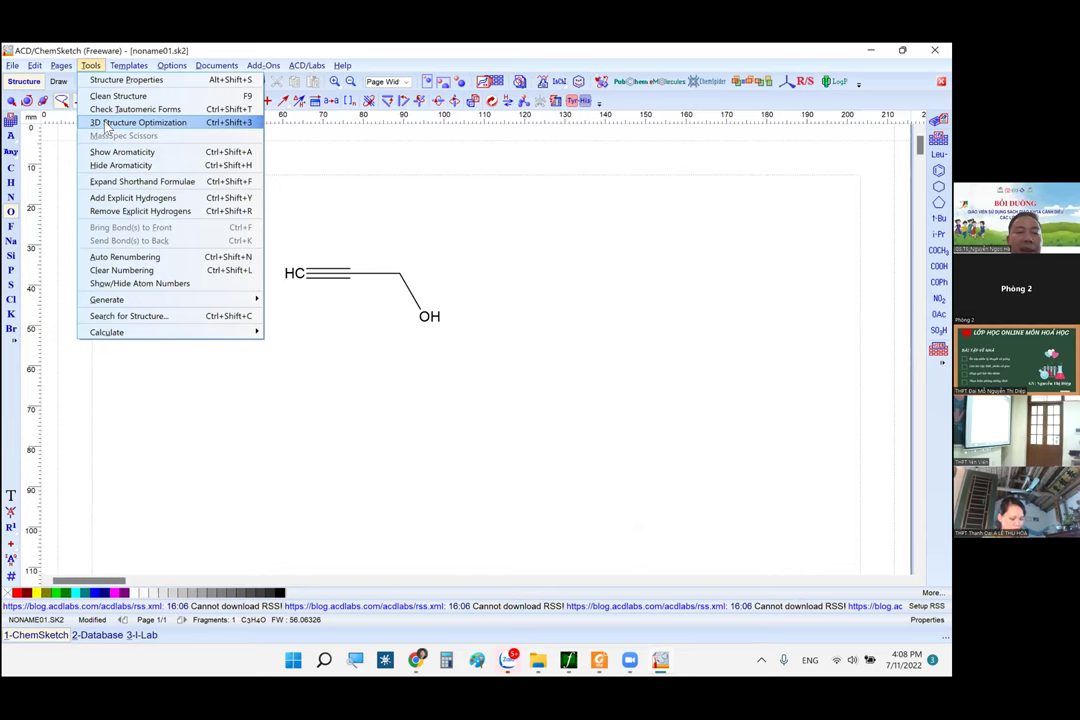
left_click(160, 123)
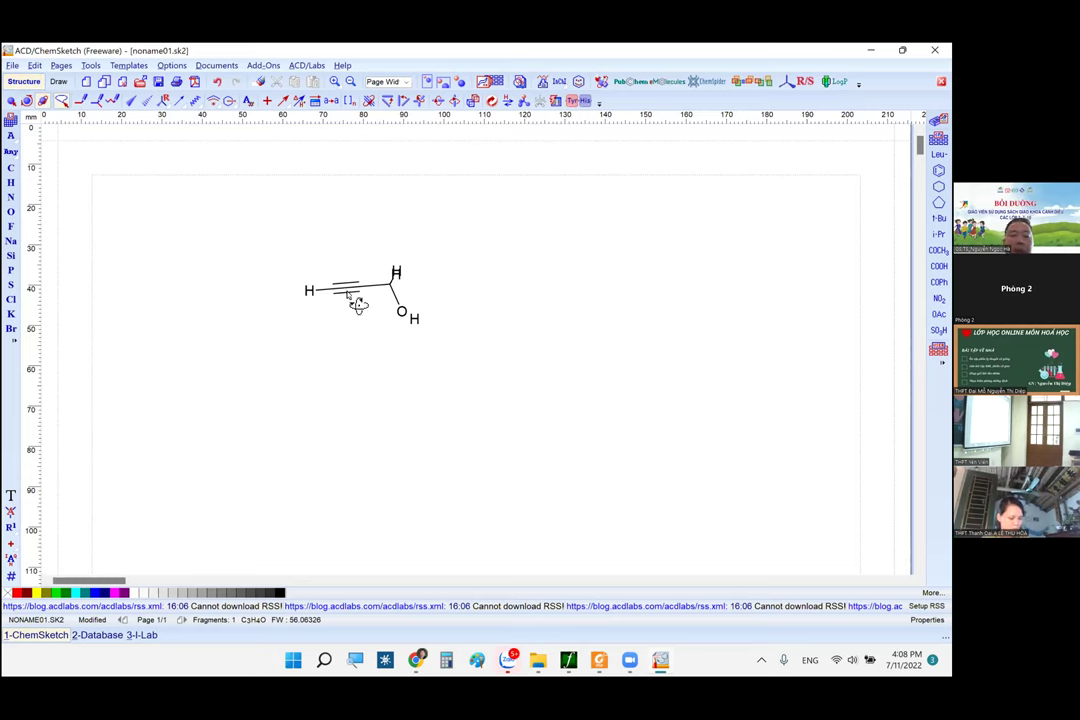
left_click(97, 66)
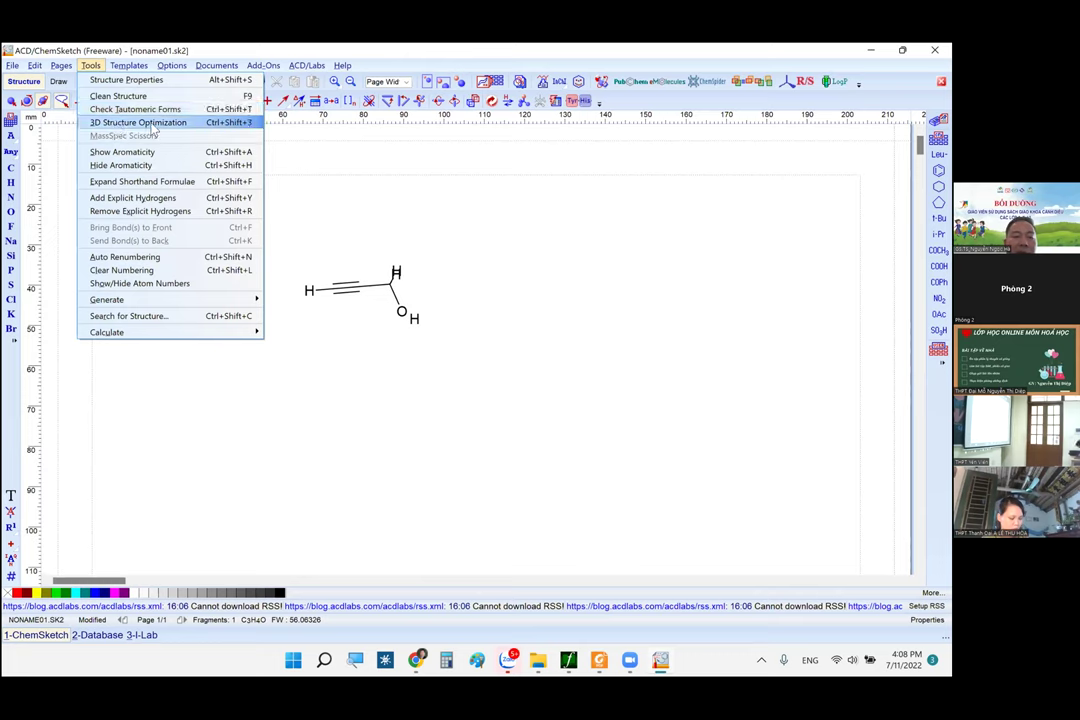
left_click(553, 175)
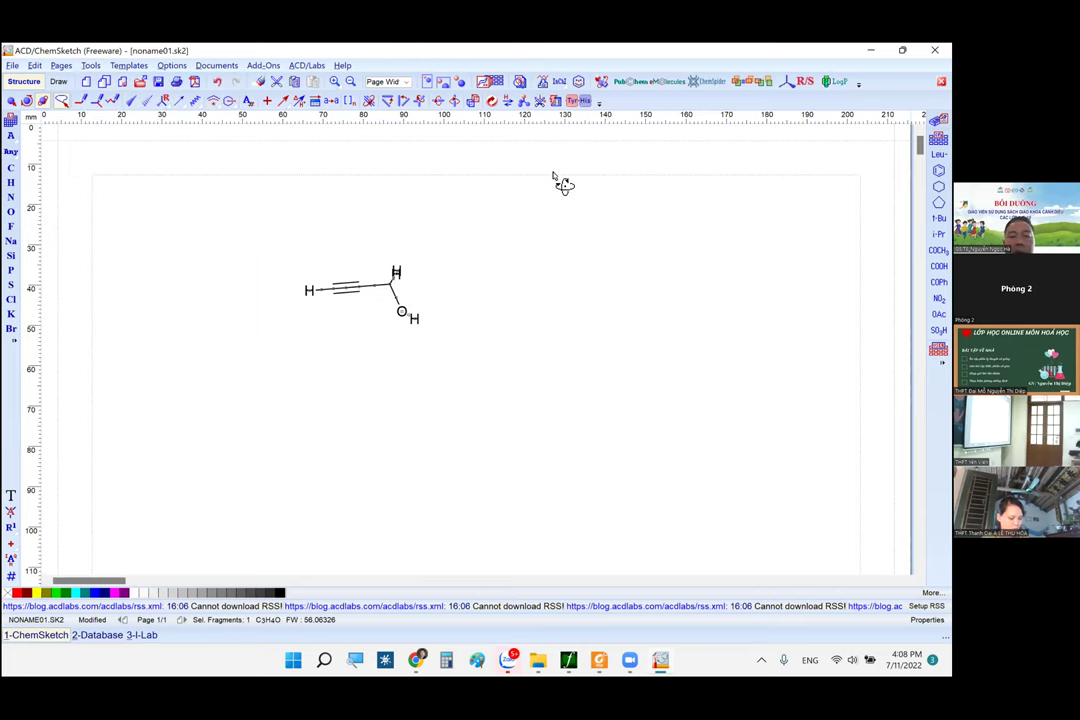
- Select the whole optimized molecule, open it in 3D Viewer, and rotate the ball-and-stick model to examine it from different sides
key("ctrl+a")
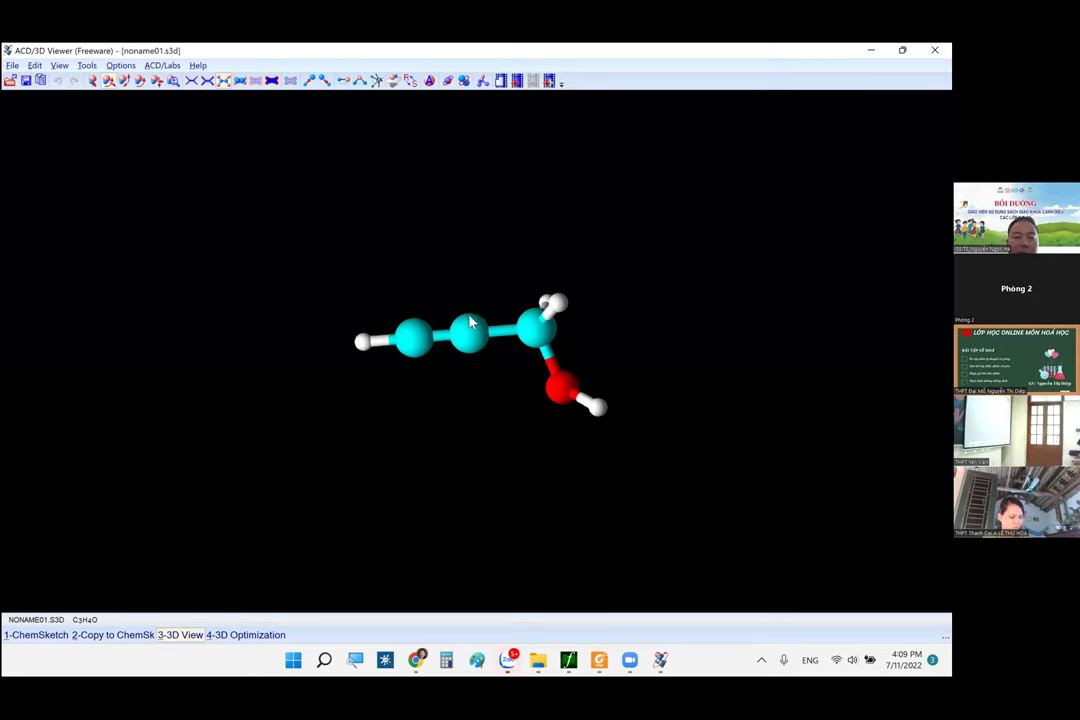
right_click(415, 295)
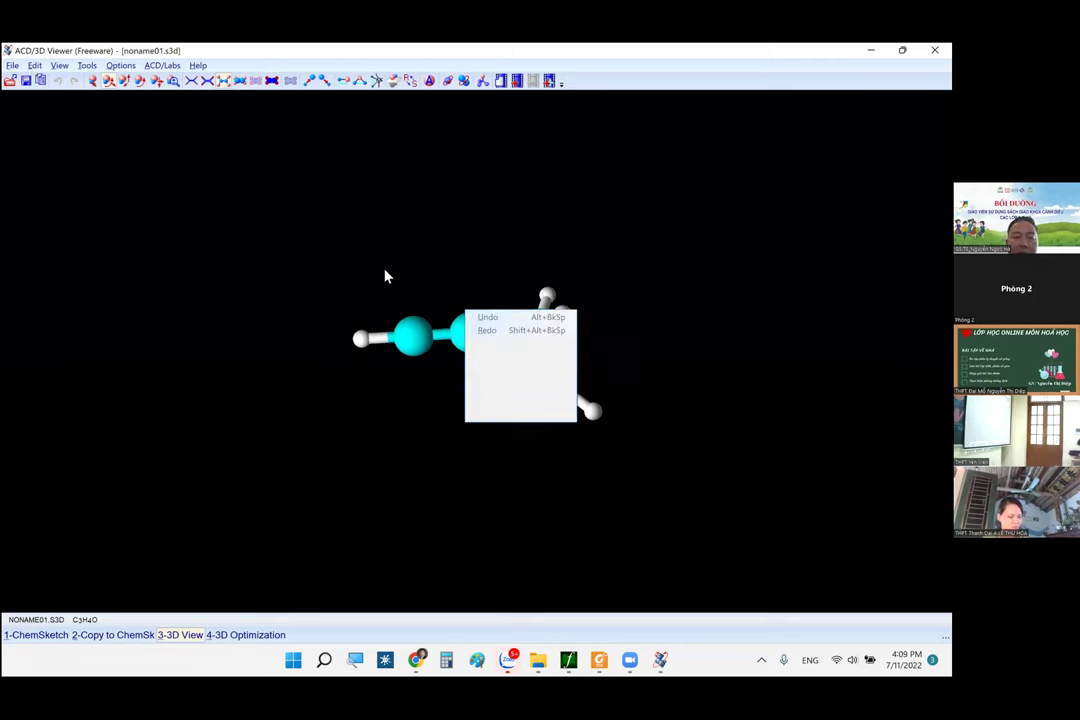
left_click(516, 307)
left_click_drag(561, 318, 583, 292)
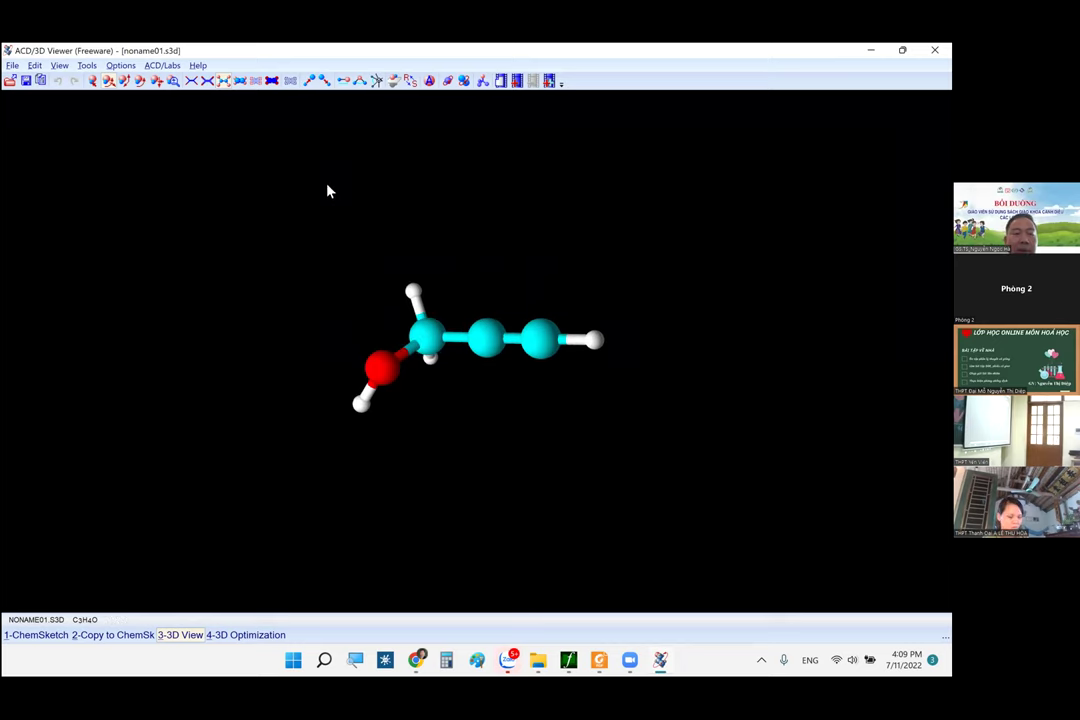
right_click(535, 188)
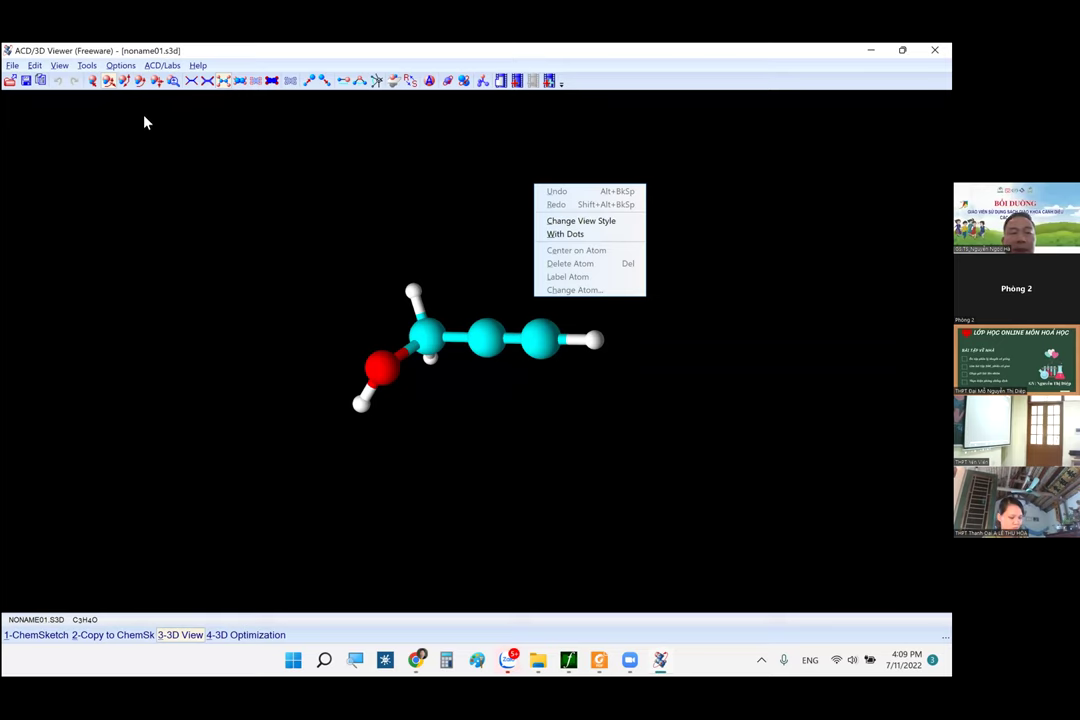
left_click(463, 230)
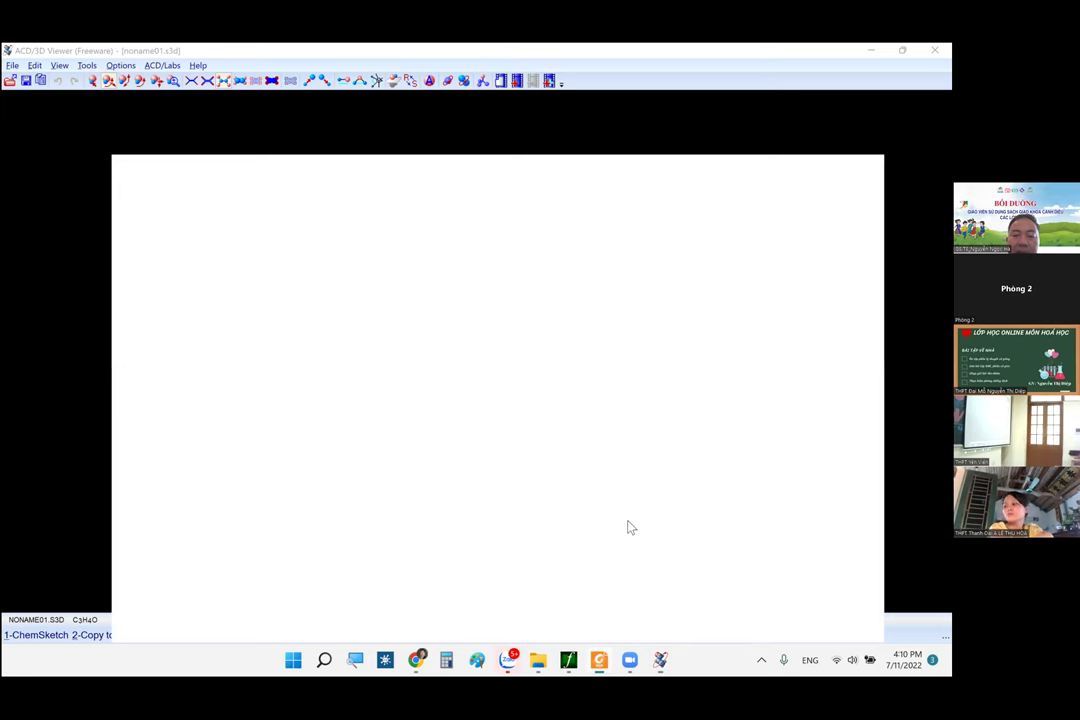
- Switch to CdeH10.pdf in Foxit Reader and review the page 53 drawing exercise and the styrene example with its exercises on page 54
scroll(600, 341, "down", 2)
scroll(602, 343, "up", 1, "ctrl")
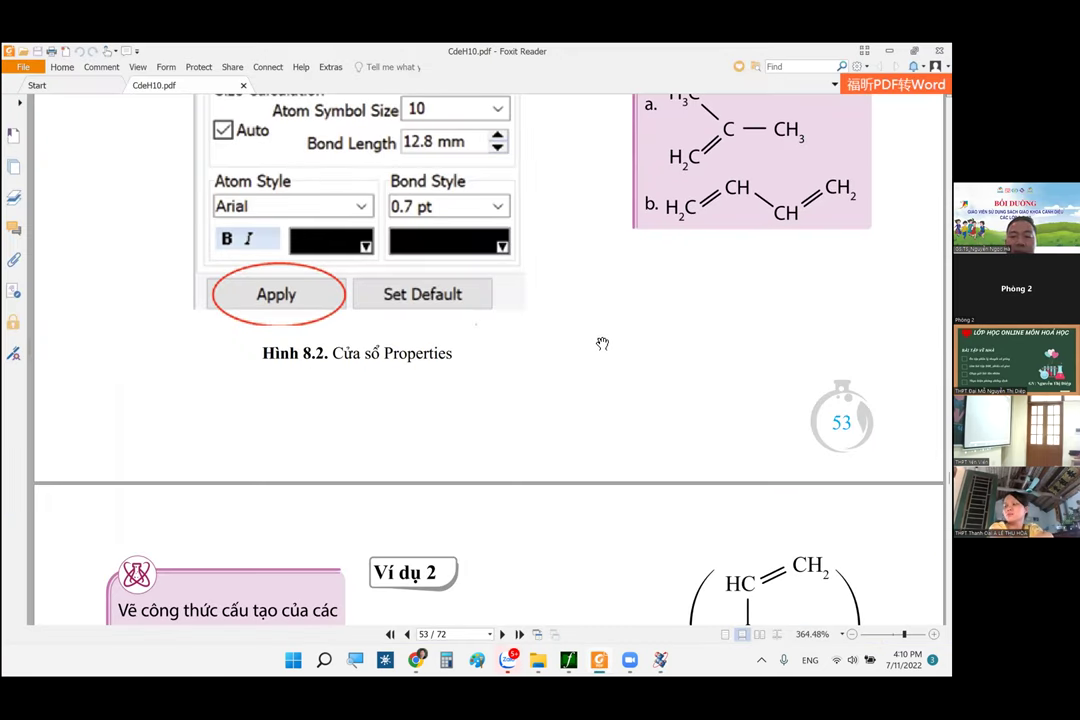
scroll(600, 342, "up", 3)
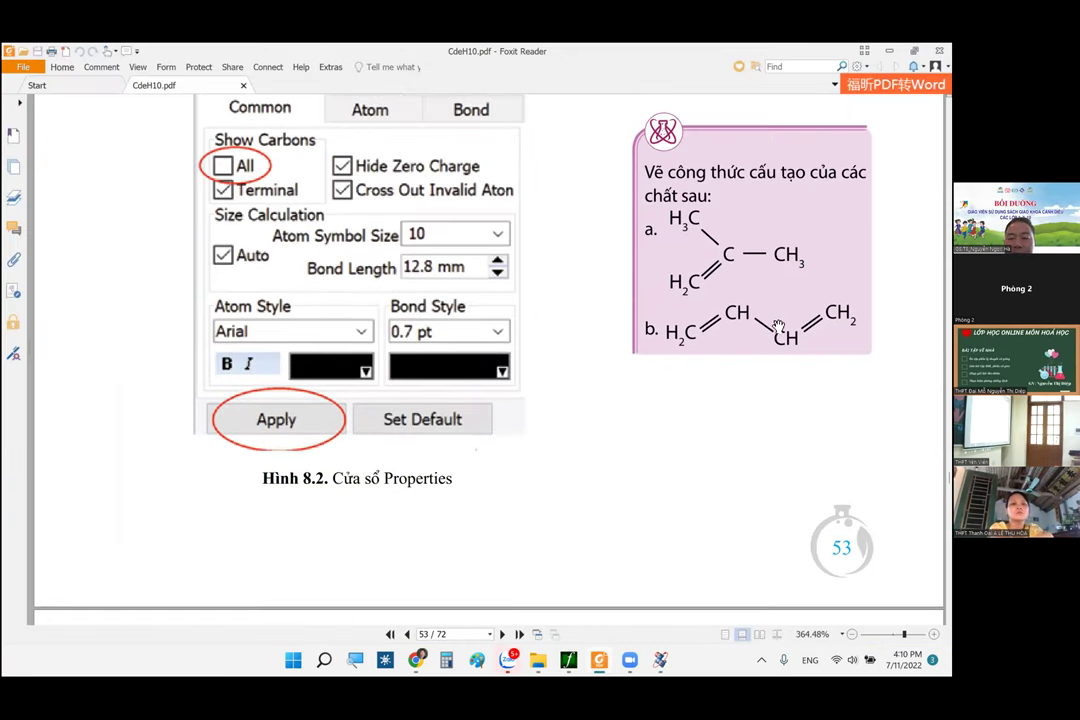
scroll(670, 340, "down", 10)
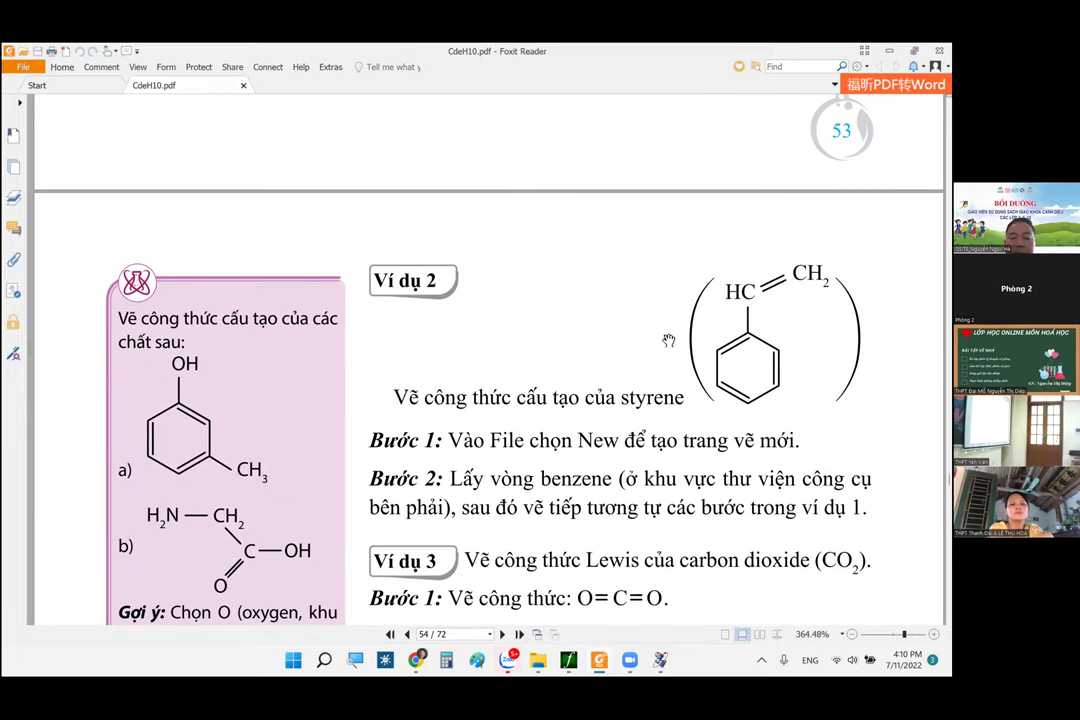
scroll(668, 341, "down", 3)
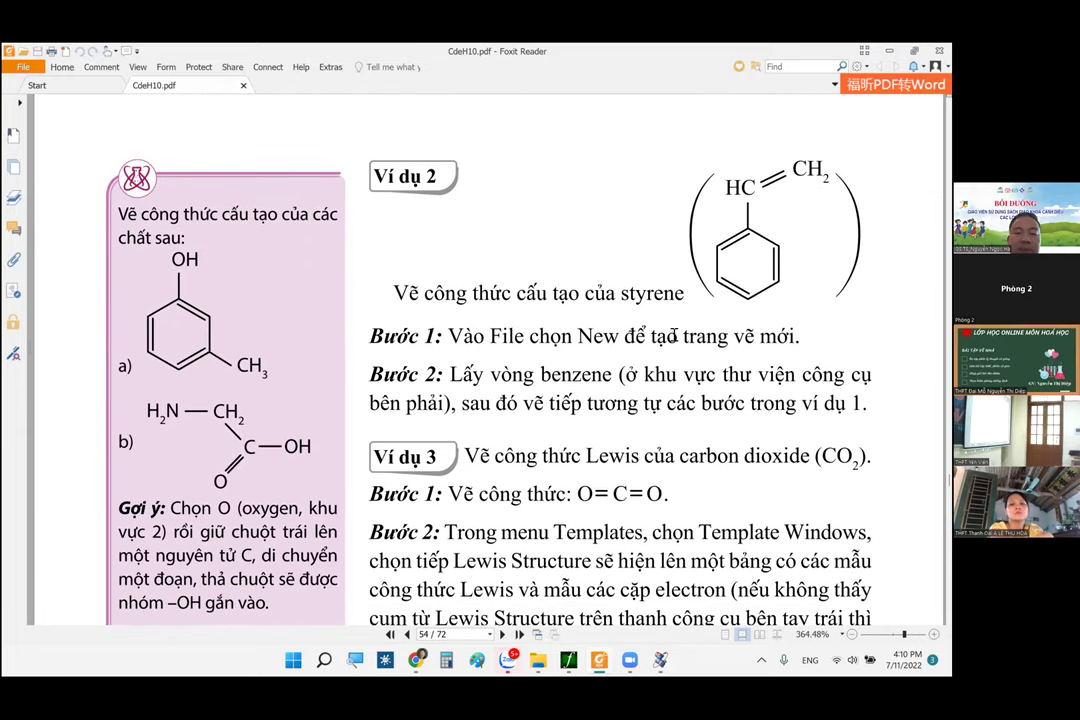
scroll(521, 286, "down", 1)
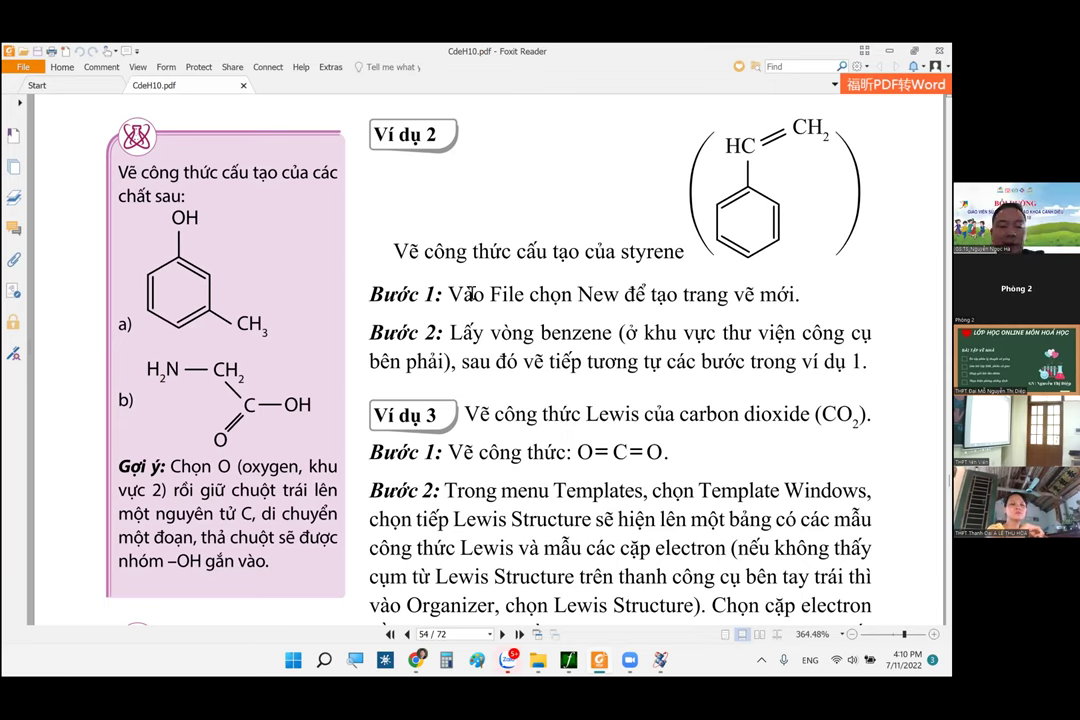
scroll(480, 288, "up", 3)
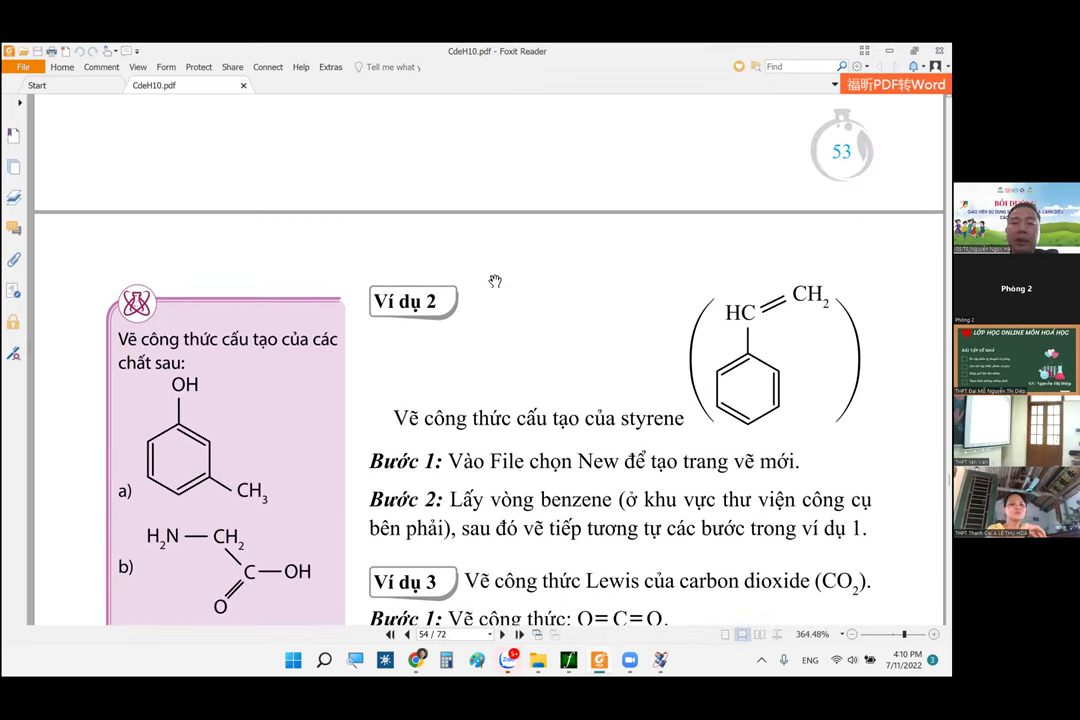
scroll(495, 281, "up", 8)
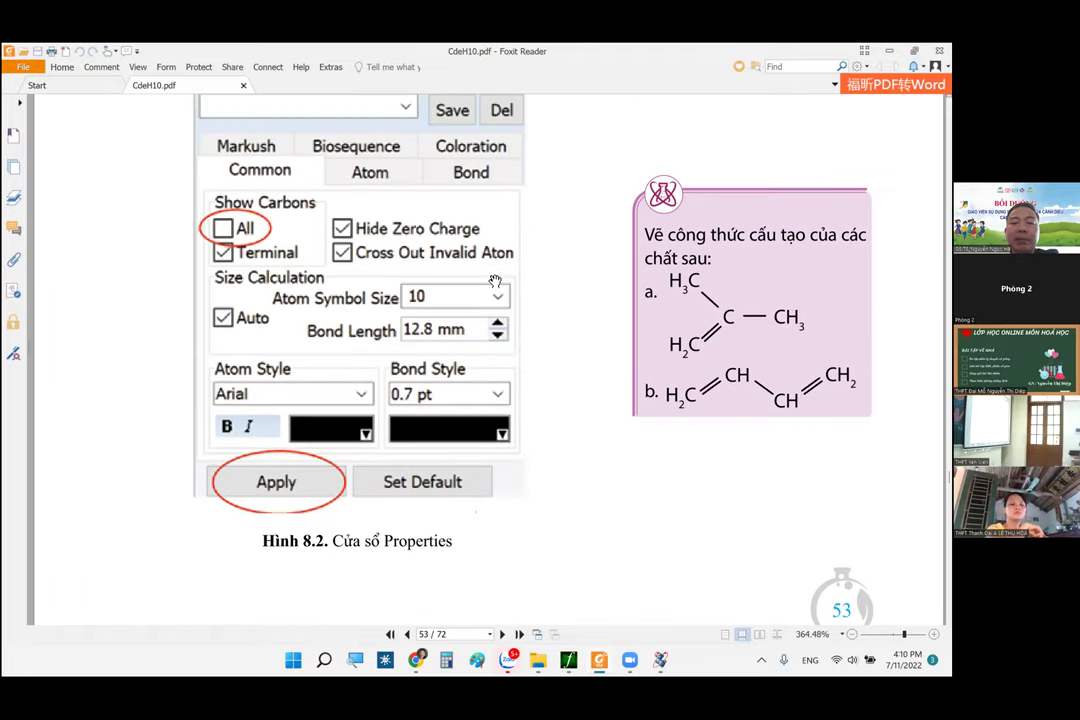
scroll(495, 281, "up", 4)
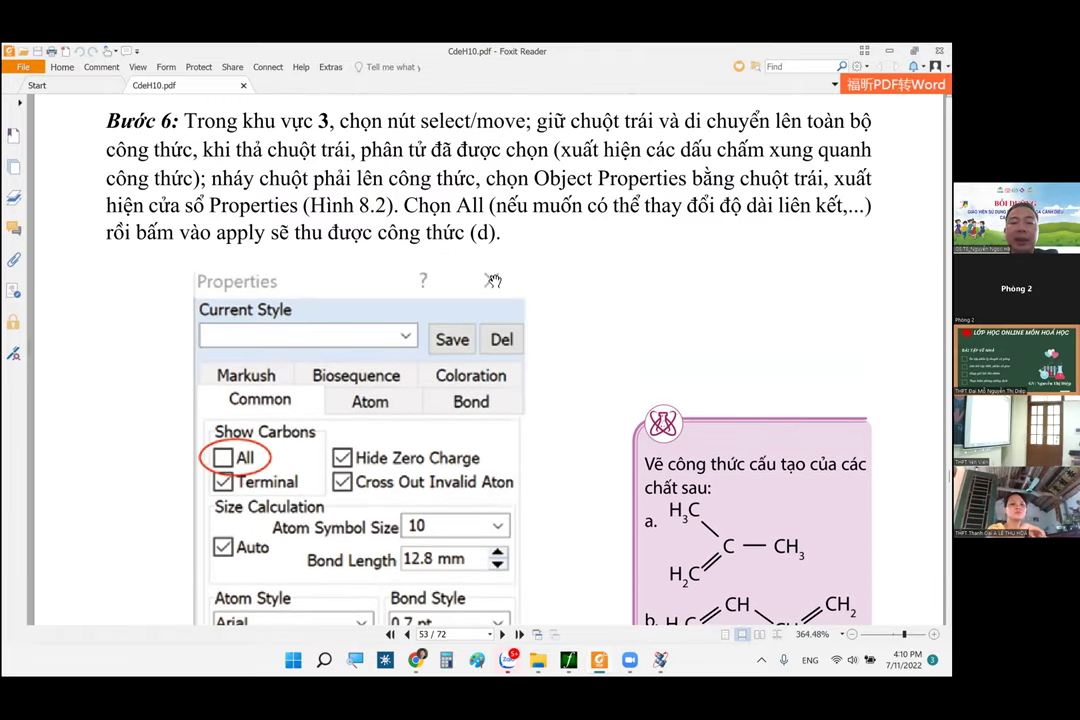
scroll(495, 290, "down", 6)
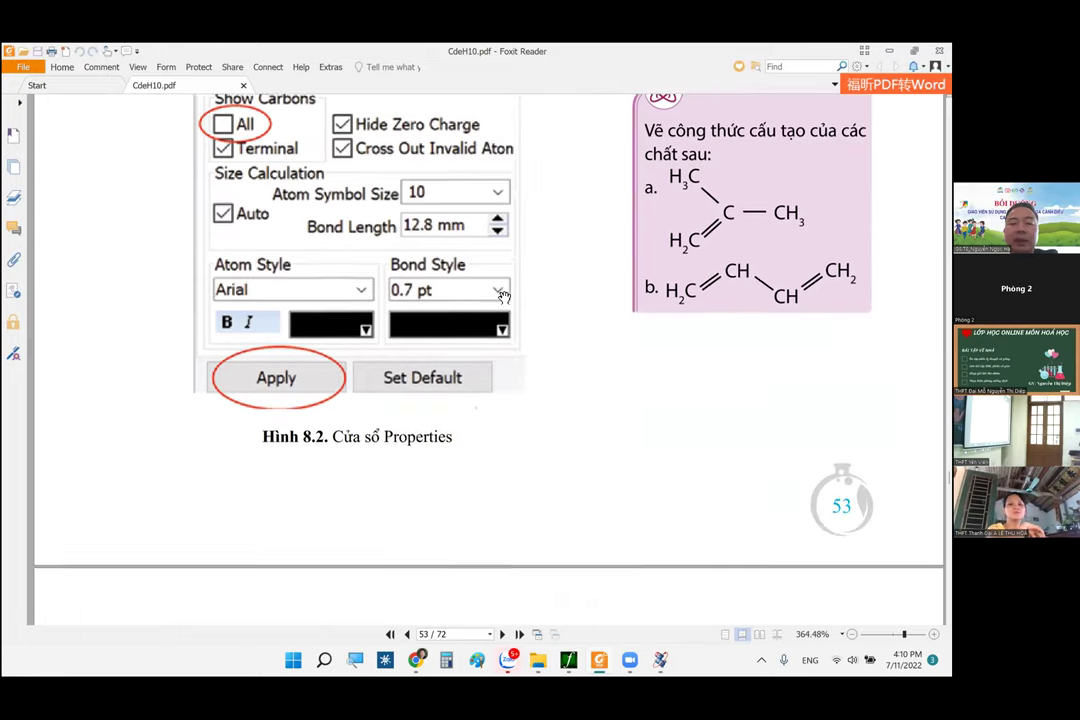
scroll(503, 295, "down", 3)
scroll(504, 298, "down", 6)
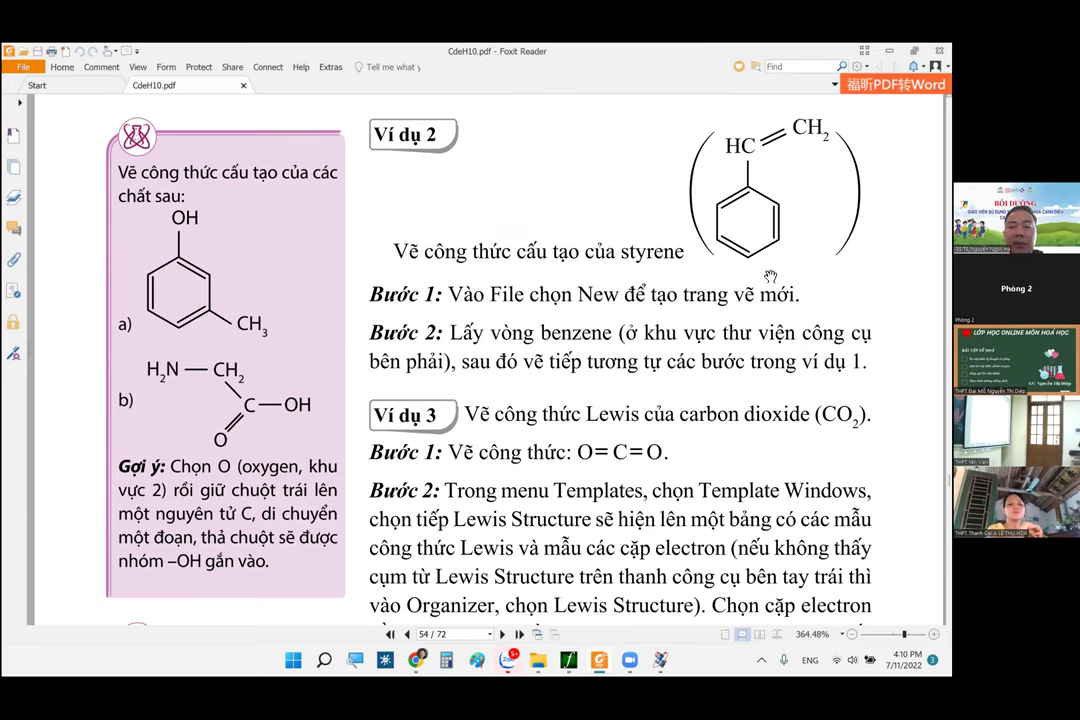
scroll(770, 276, "up", 1)
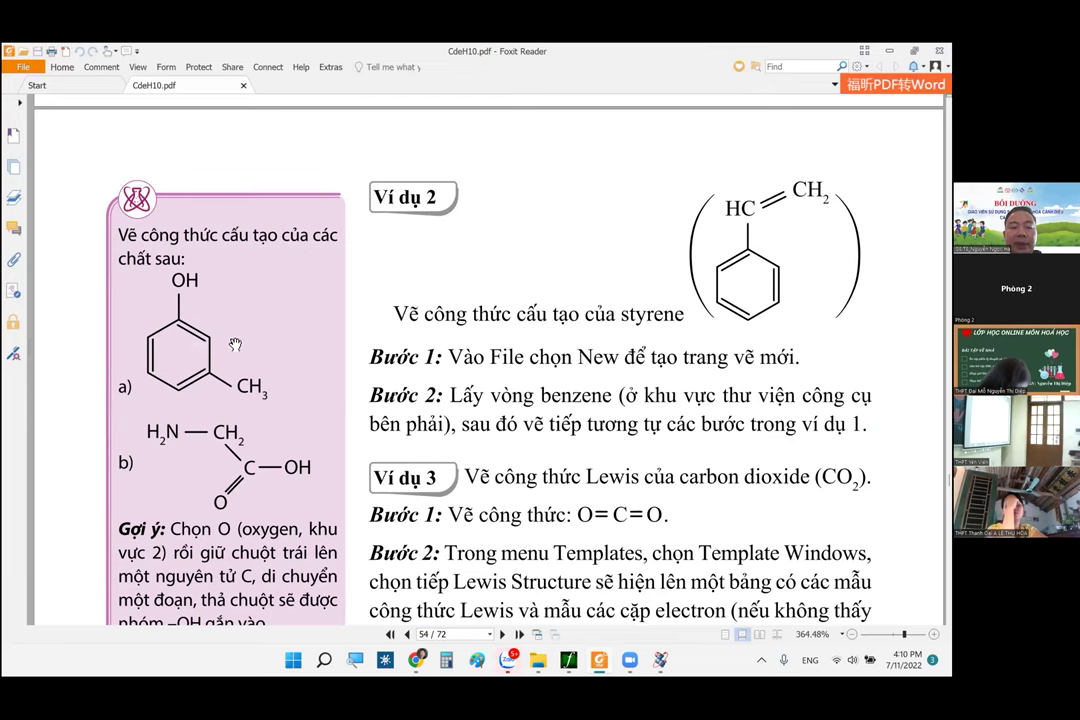
scroll(250, 355, "down", 1)
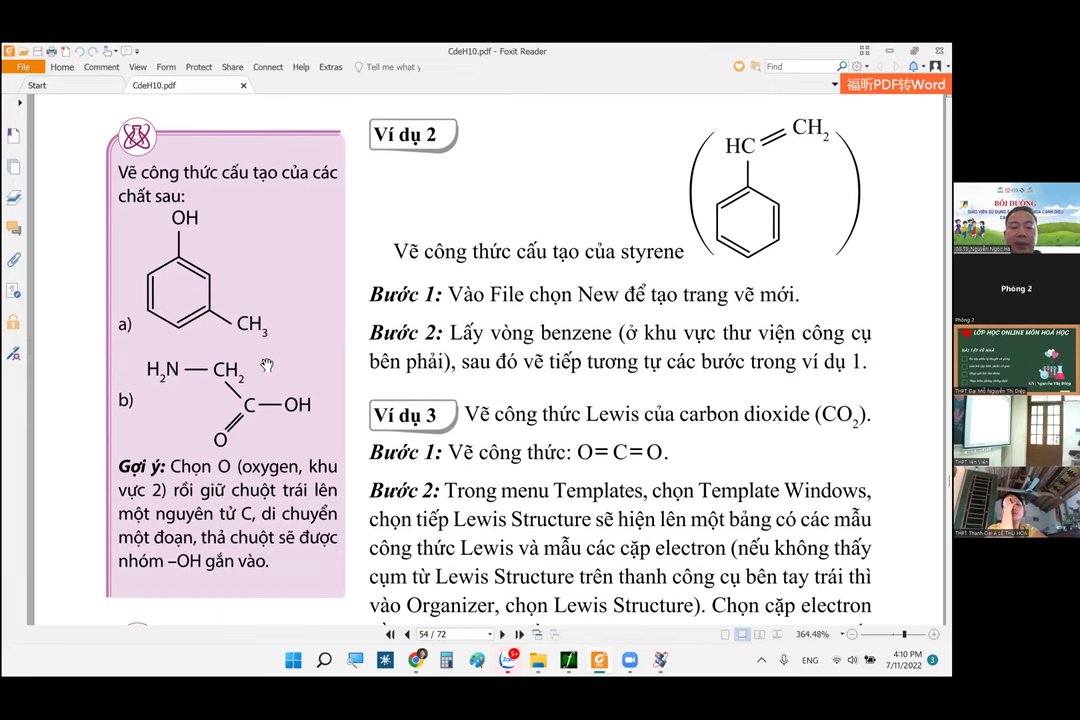
- Read the Lewis formula exercise, file-saving section, propane 3D example, and the Bài 1 and Bài 2* exercises on pages 54 to 56
scroll(267, 366, "down", 9)
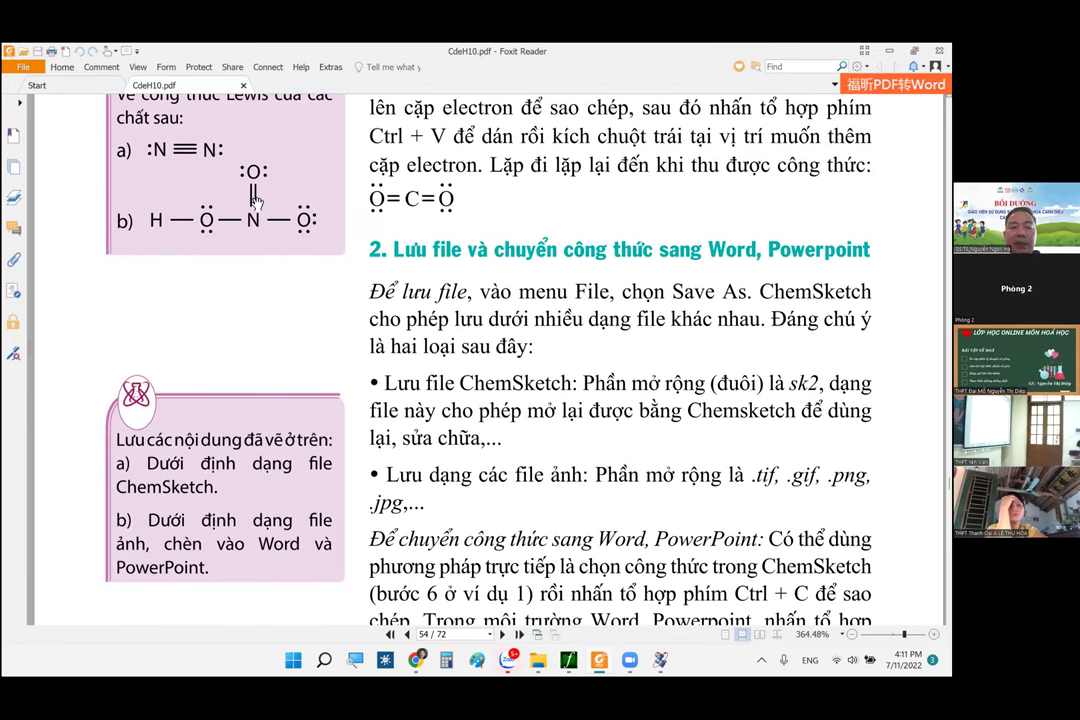
scroll(301, 265, "down", 1)
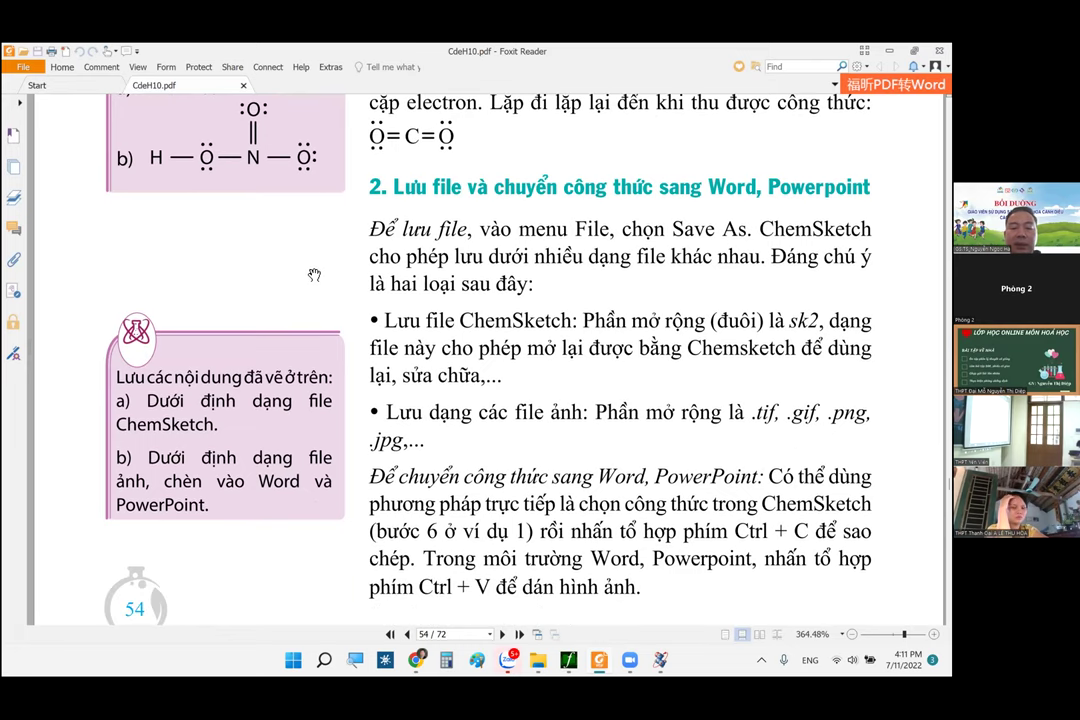
scroll(314, 275, "down", 10)
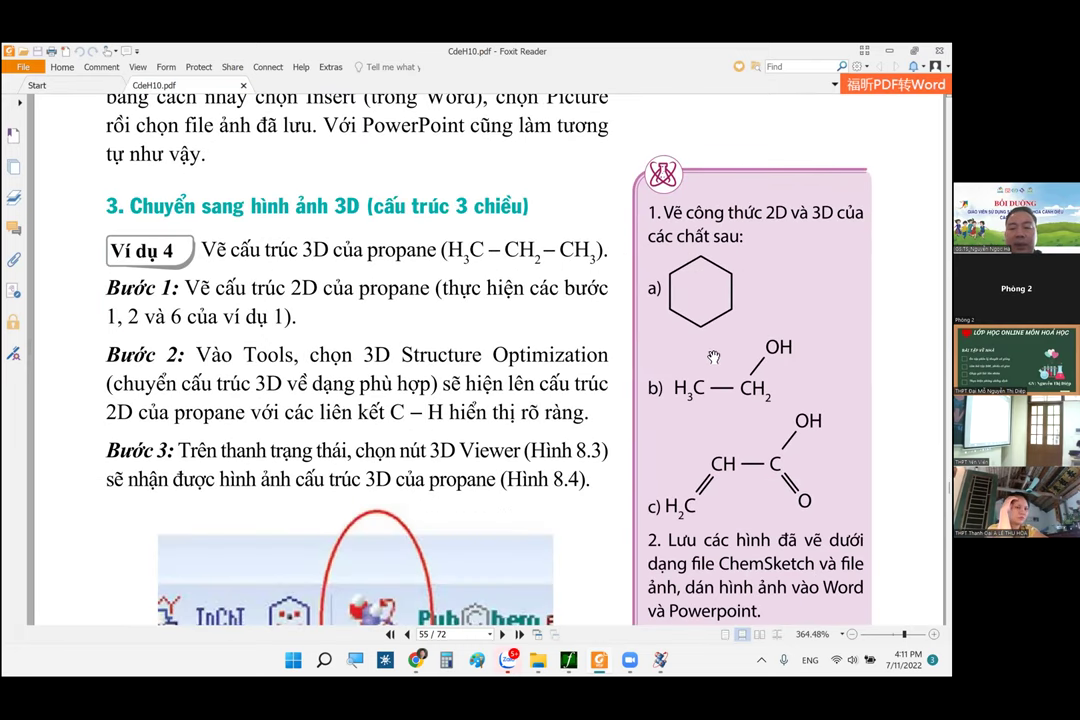
scroll(720, 310, "down", 1)
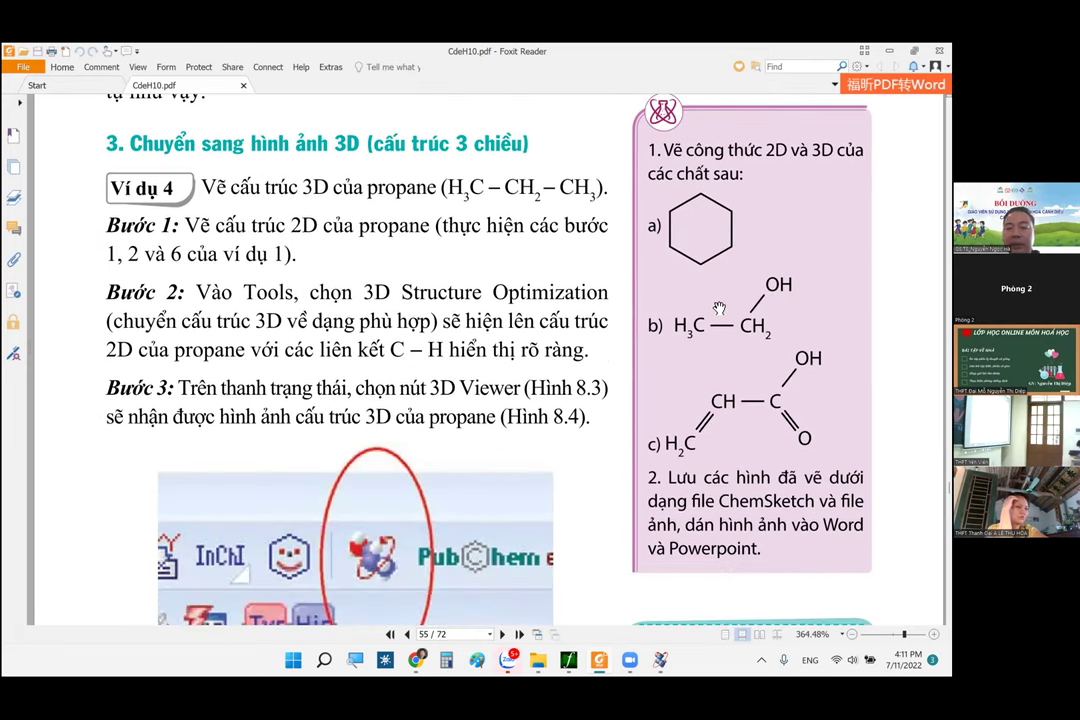
scroll(719, 308, "up", 1)
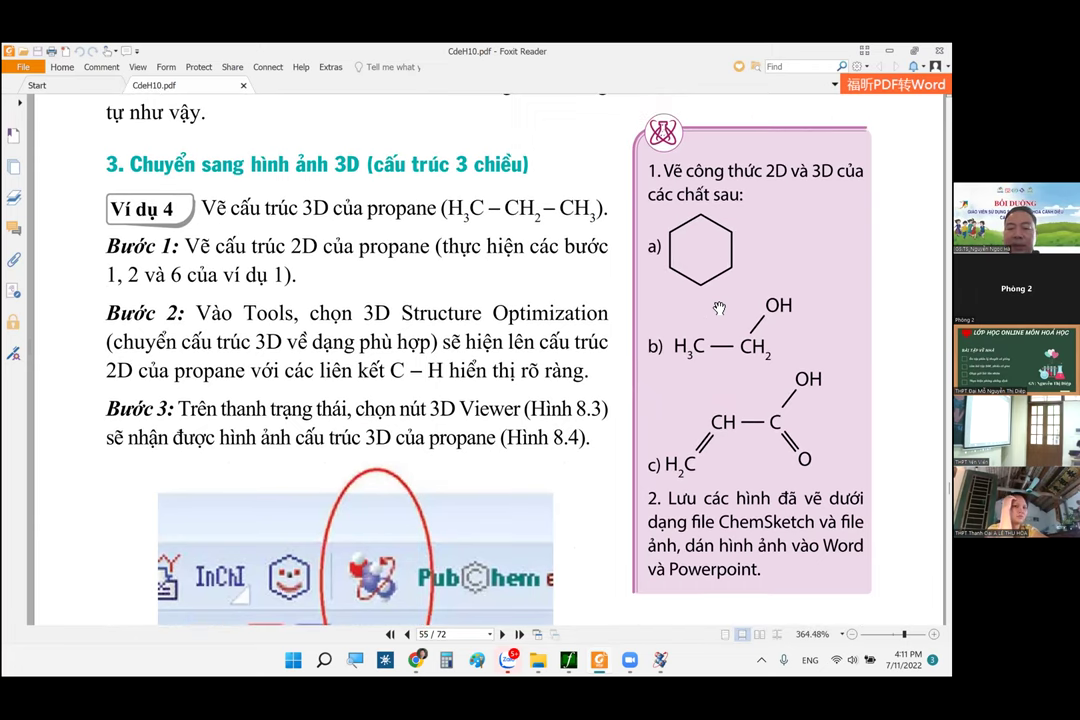
scroll(719, 308, "down", 3)
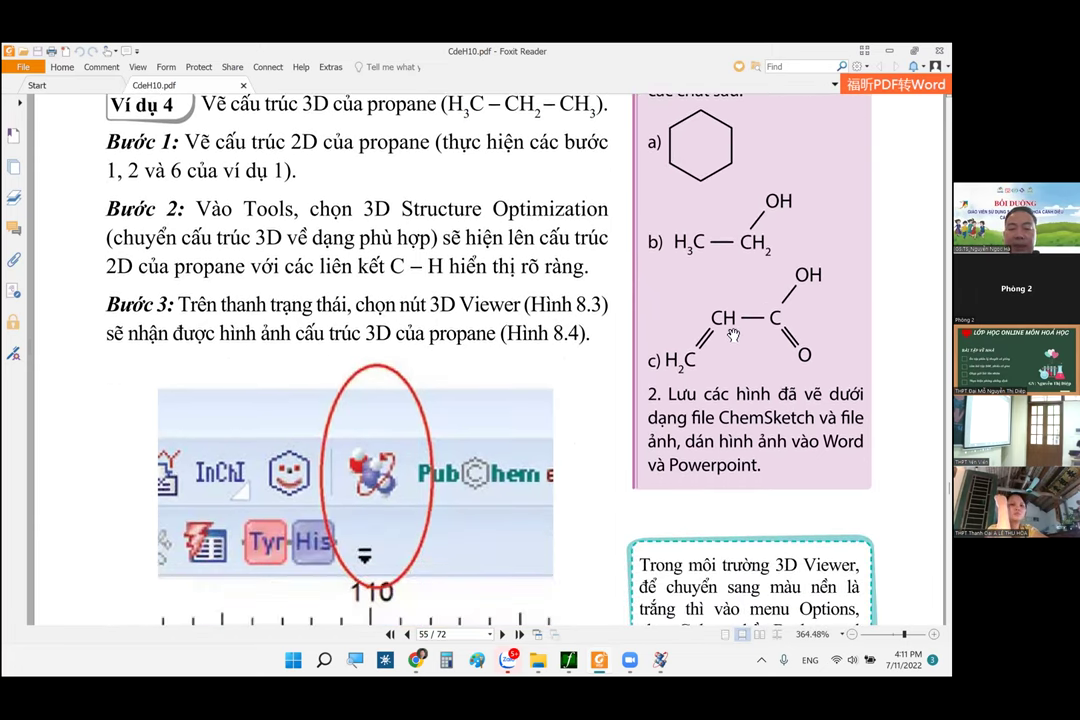
scroll(733, 339, "down", 15)
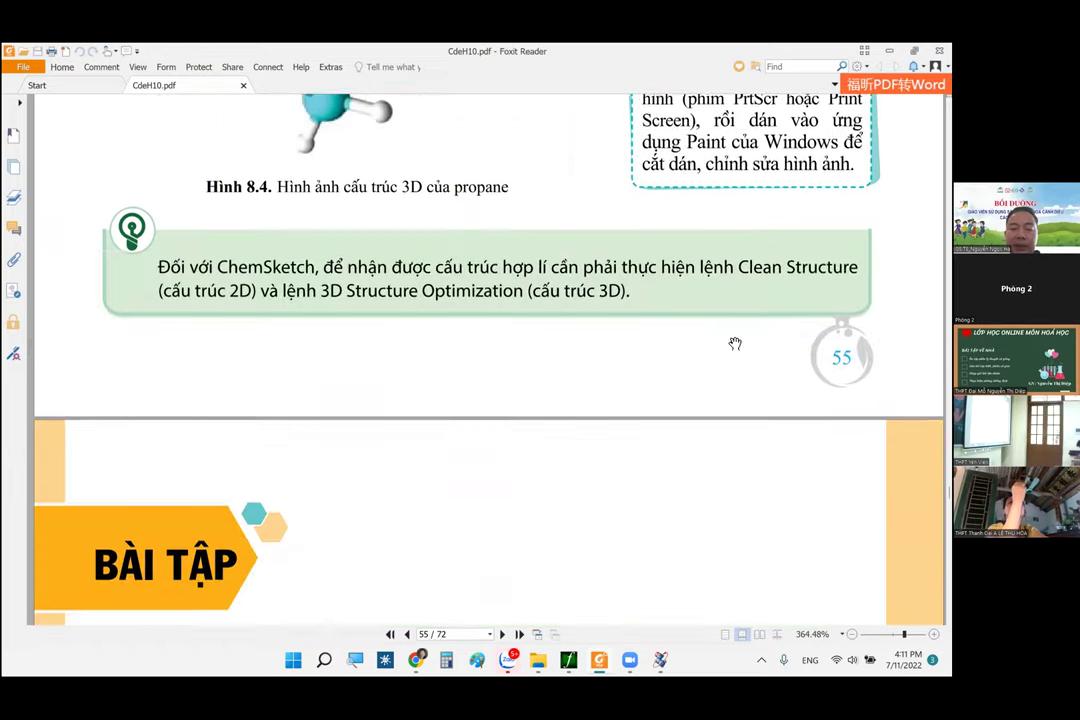
scroll(735, 344, "down", 12)
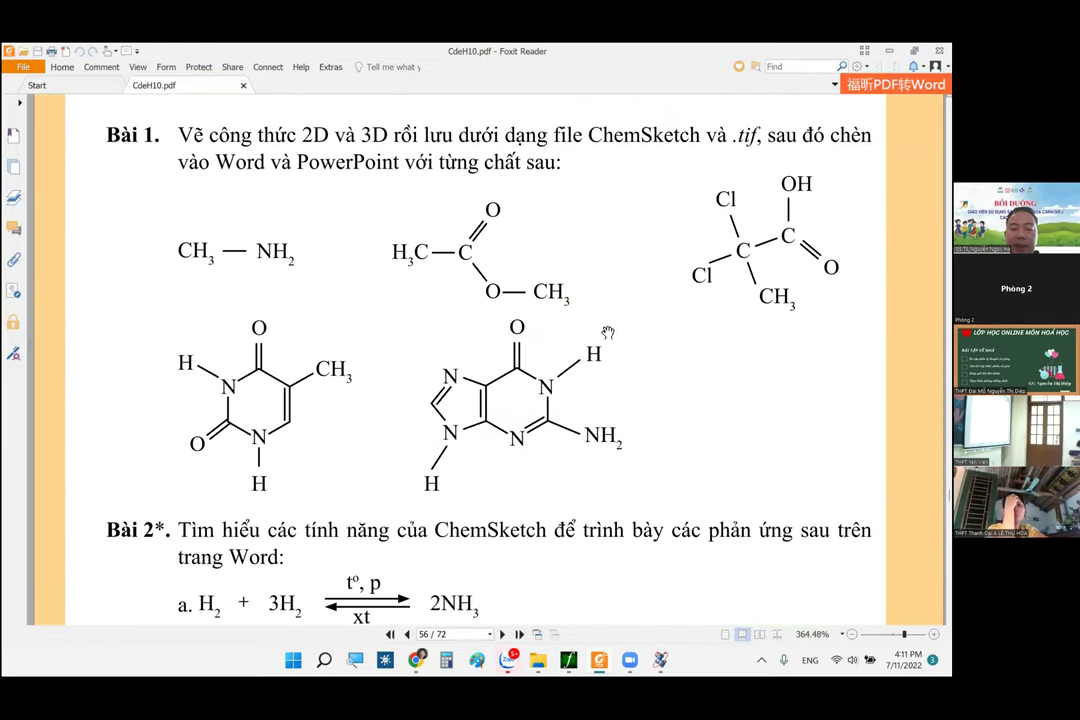
scroll(607, 332, "down", 6)
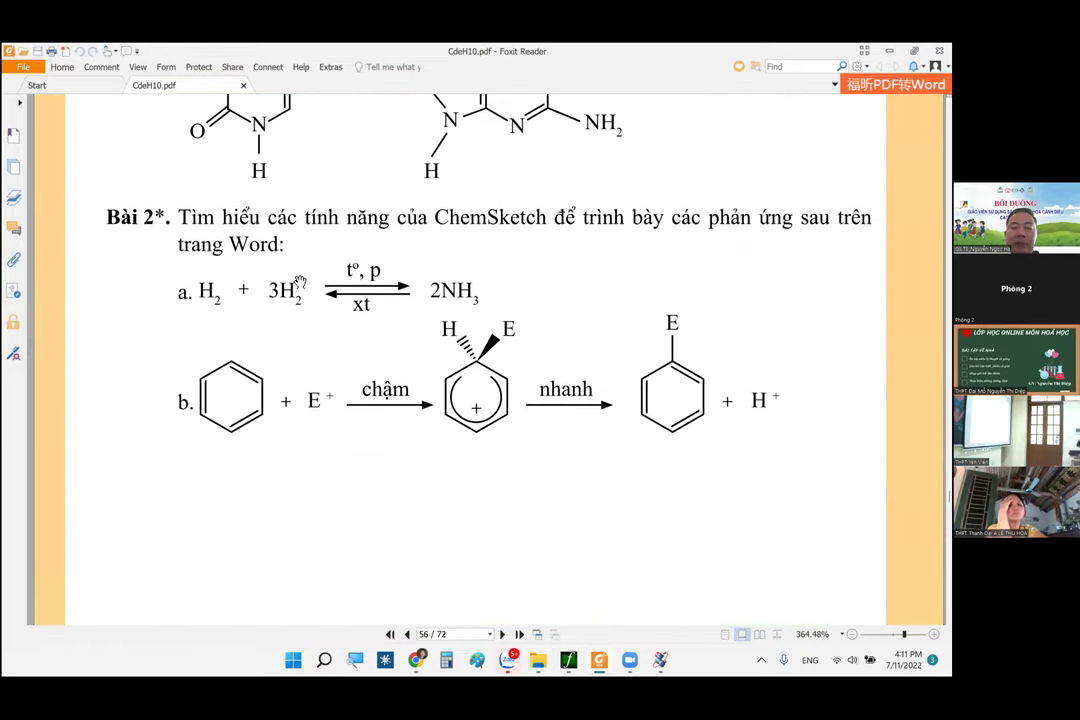
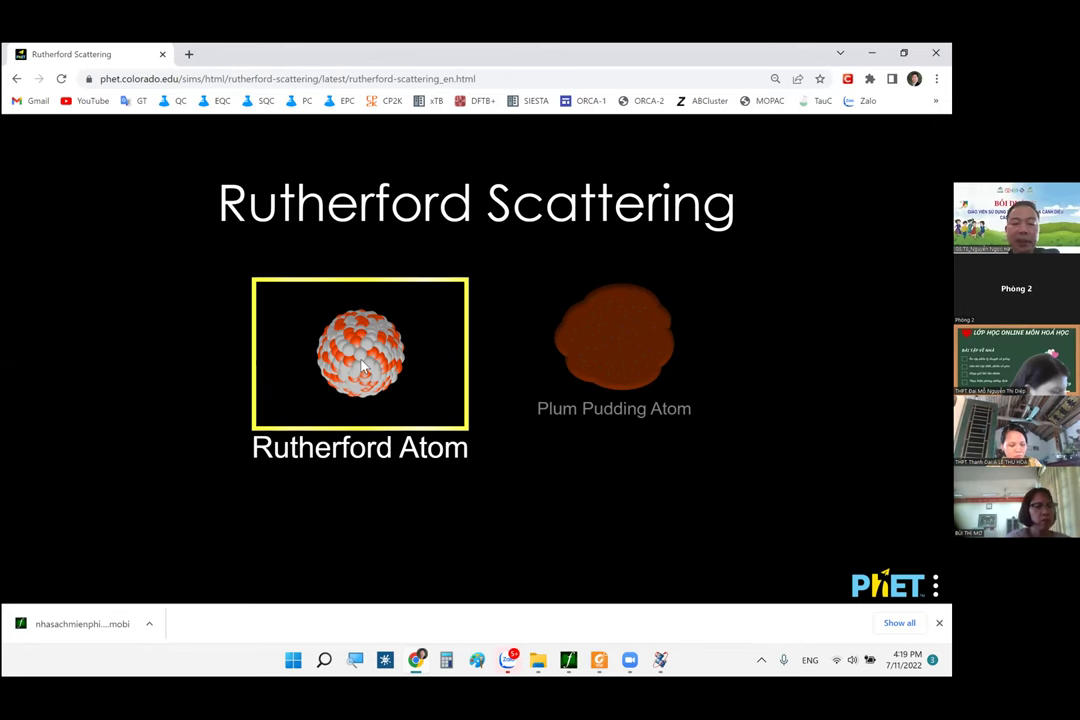
- Open the Rutherford Atom model in the PhET Rutherford Scattering simulation and show the nucleus at nuclear scale
left_click(412, 368)
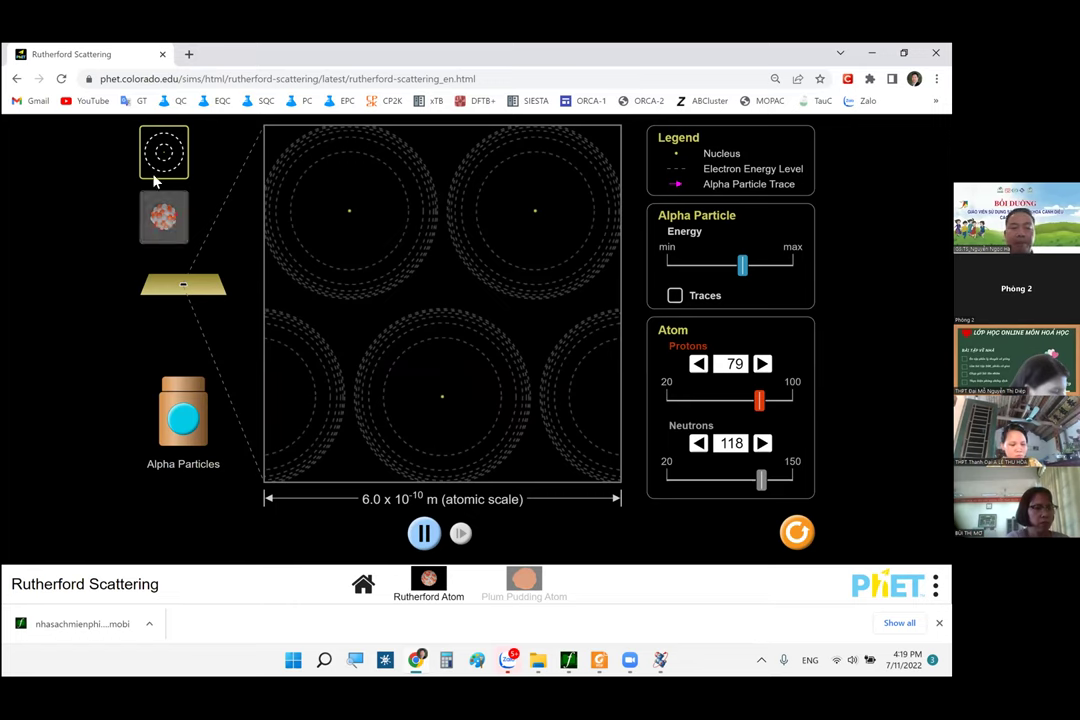
left_click(168, 214)
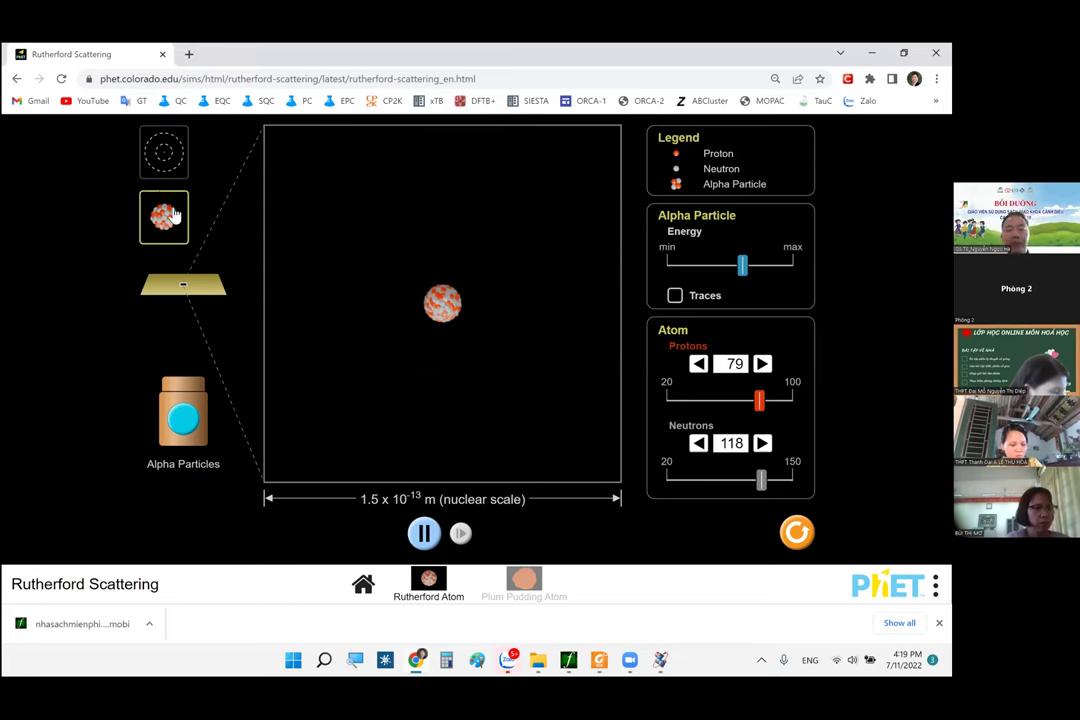
left_click(165, 165)
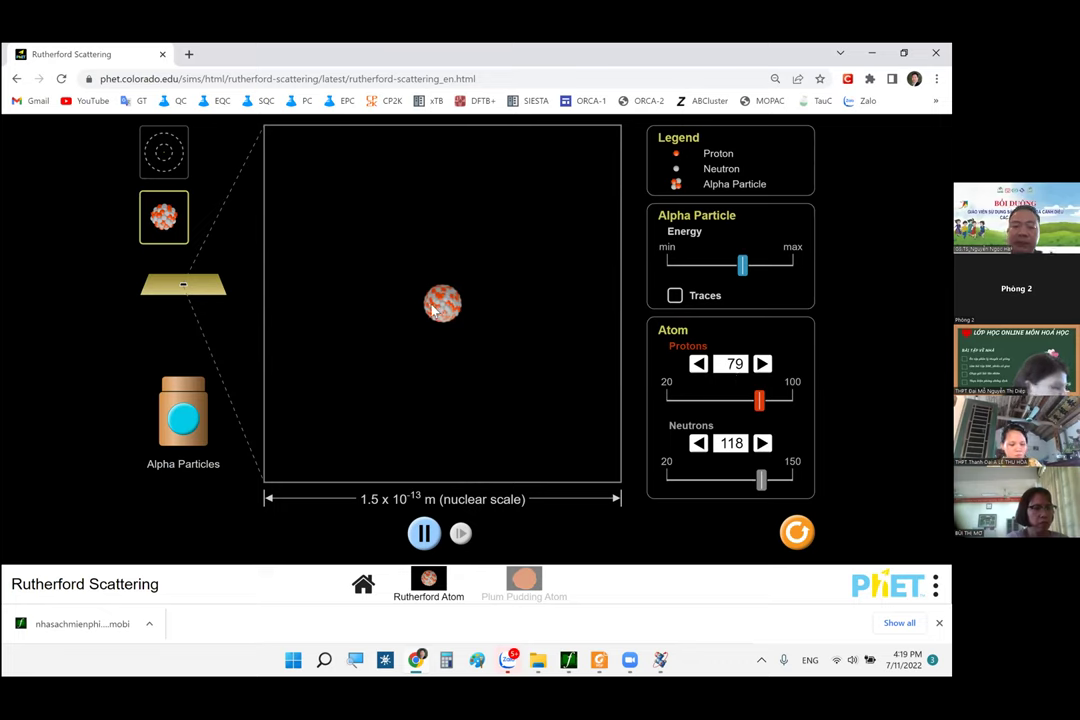
- Fire the alpha particles at the atom and compare the scattering at atomic scale and nuclear scale
left_click(183, 428)
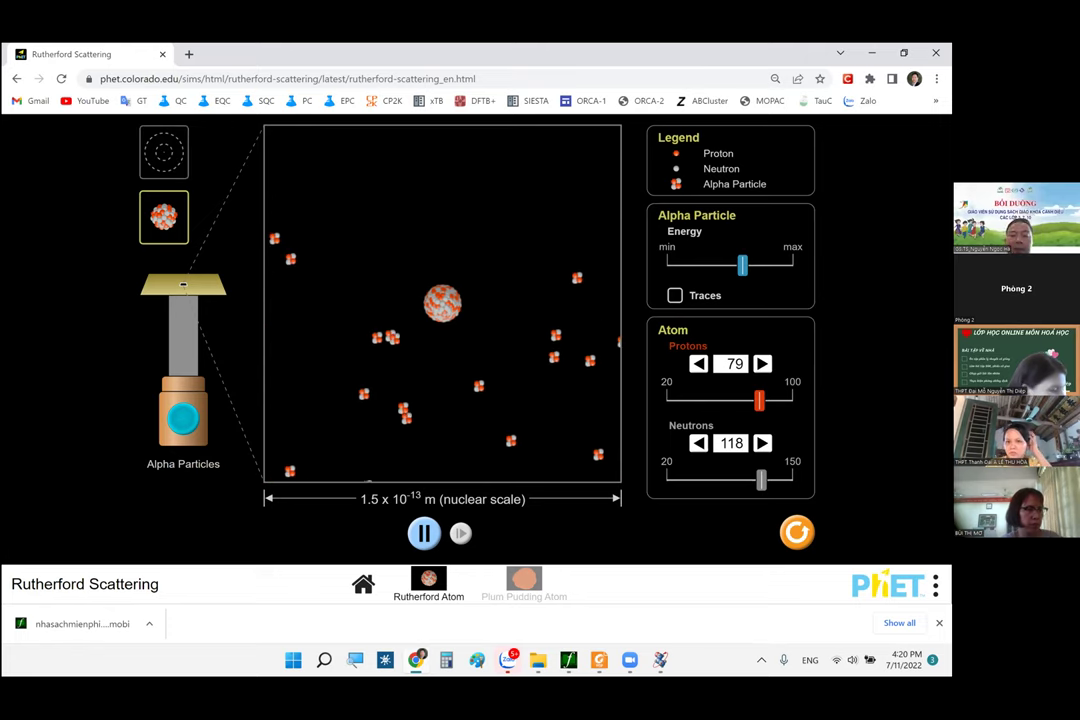
left_click(164, 151)
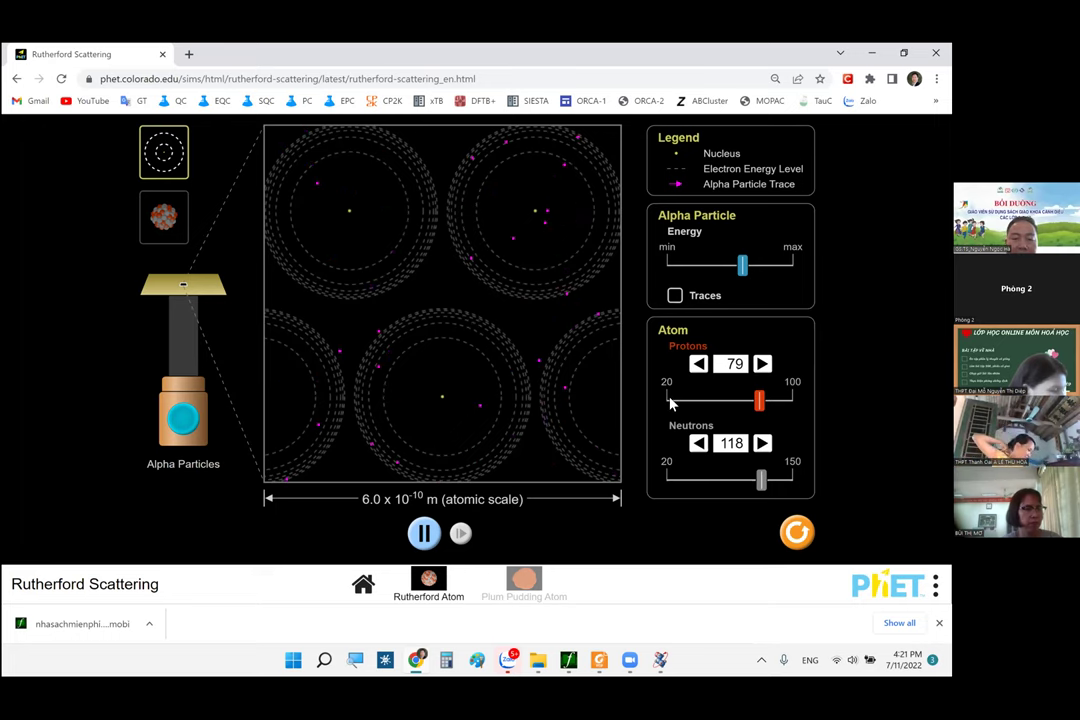
left_click(163, 217)
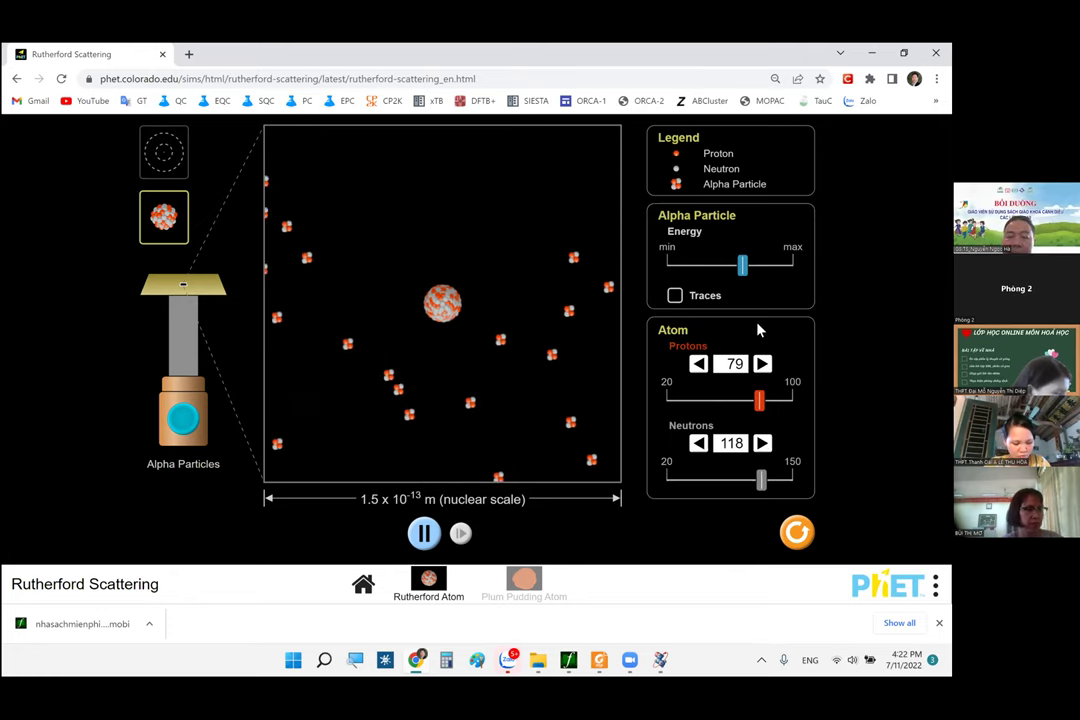
- Raise the alpha particle energy to maximum and set the atom's proton count to 100
left_click(759, 268)
left_click_drag(797, 273, 792, 264)
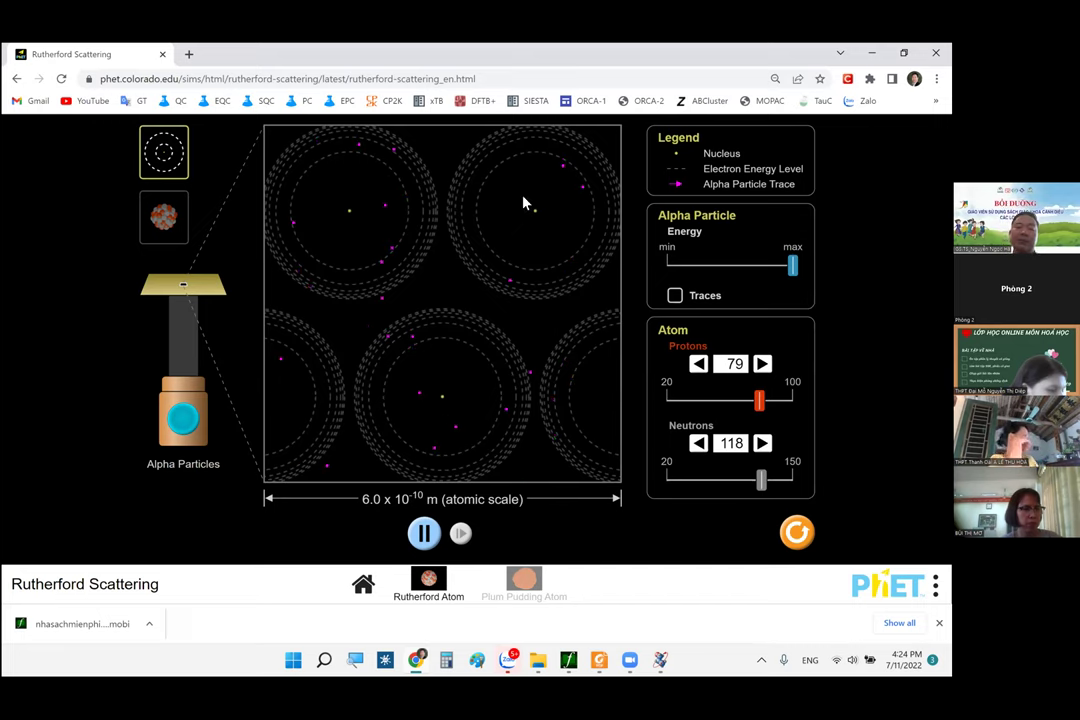
left_click(760, 403)
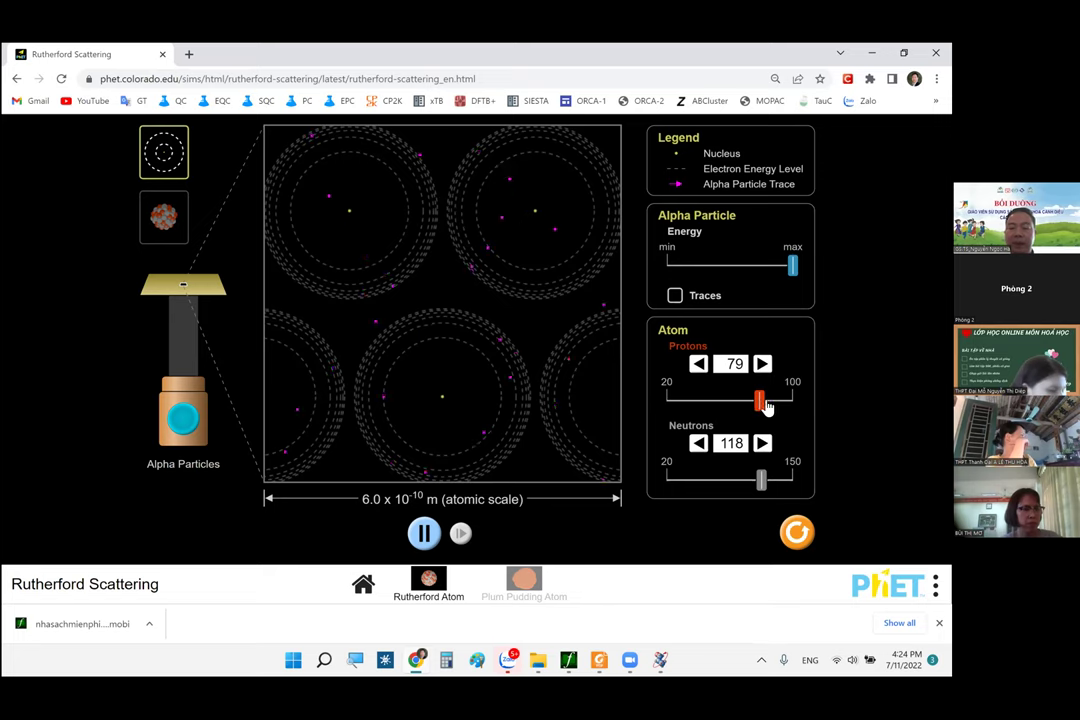
left_click_drag(766, 406, 755, 381)
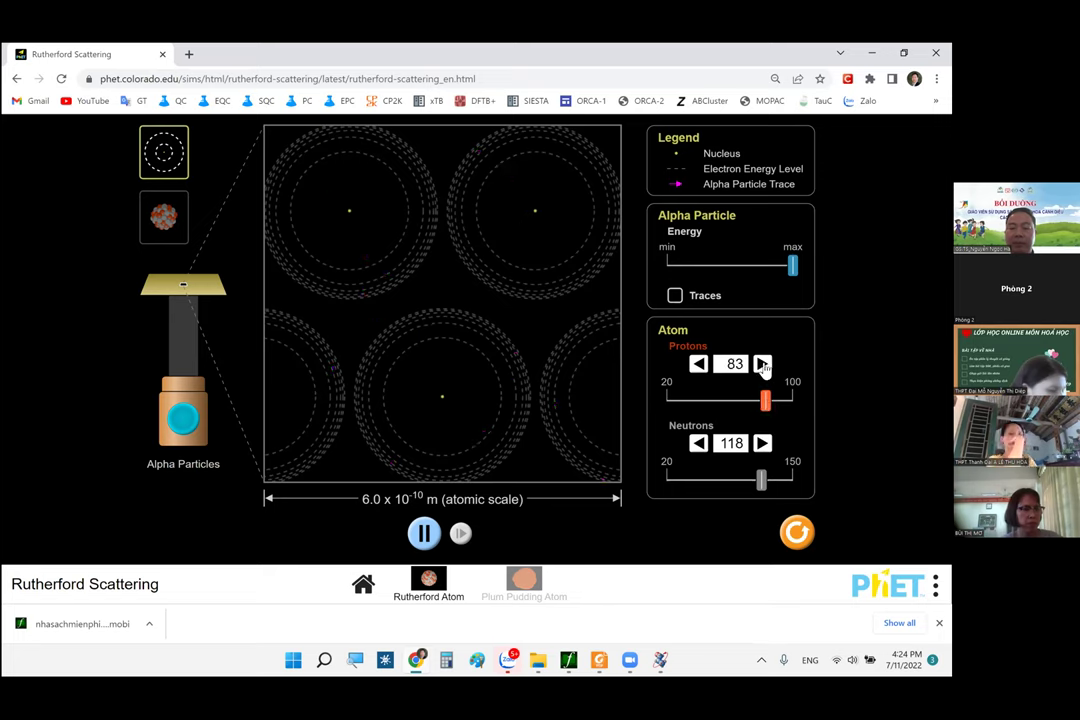
left_click(762, 364)
left_click(762, 364)
left_click(762, 364)
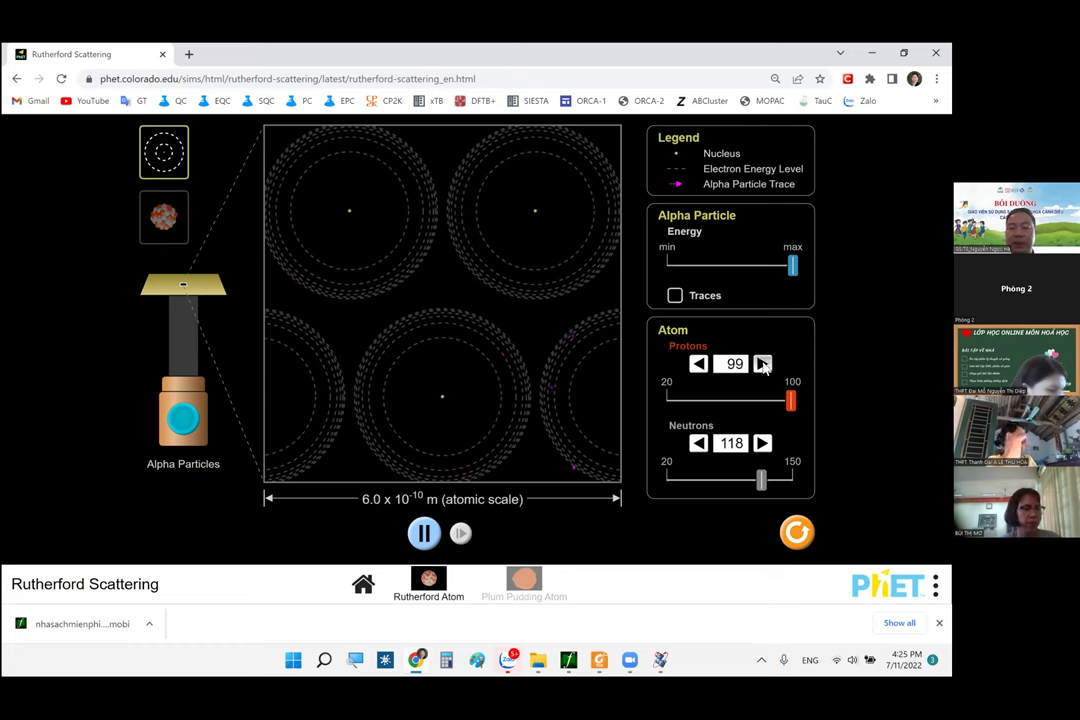
left_click(762, 364)
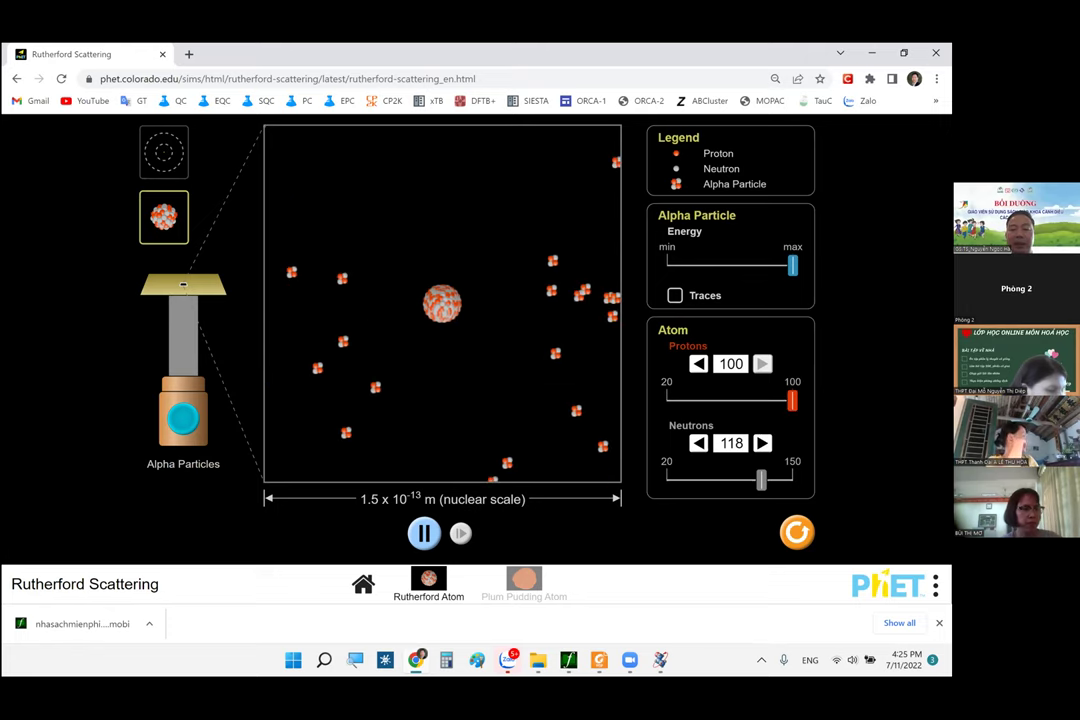
- Set the atom's proton count to 20 and lower the alpha particle energy to minimum
key("Home")
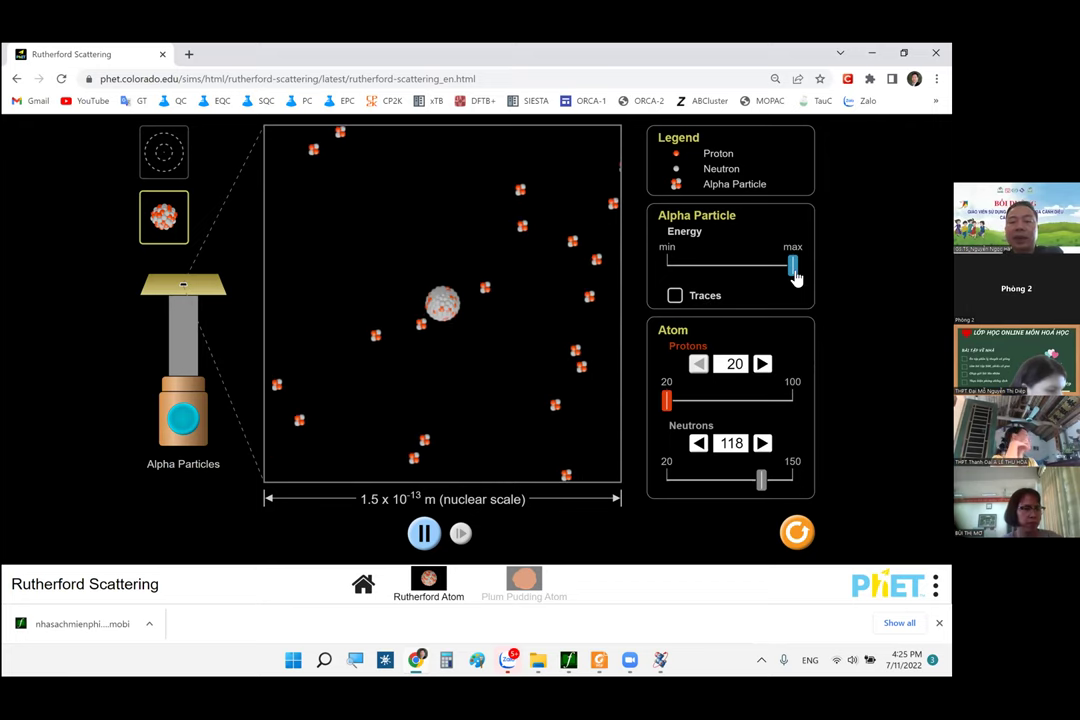
left_click(704, 268)
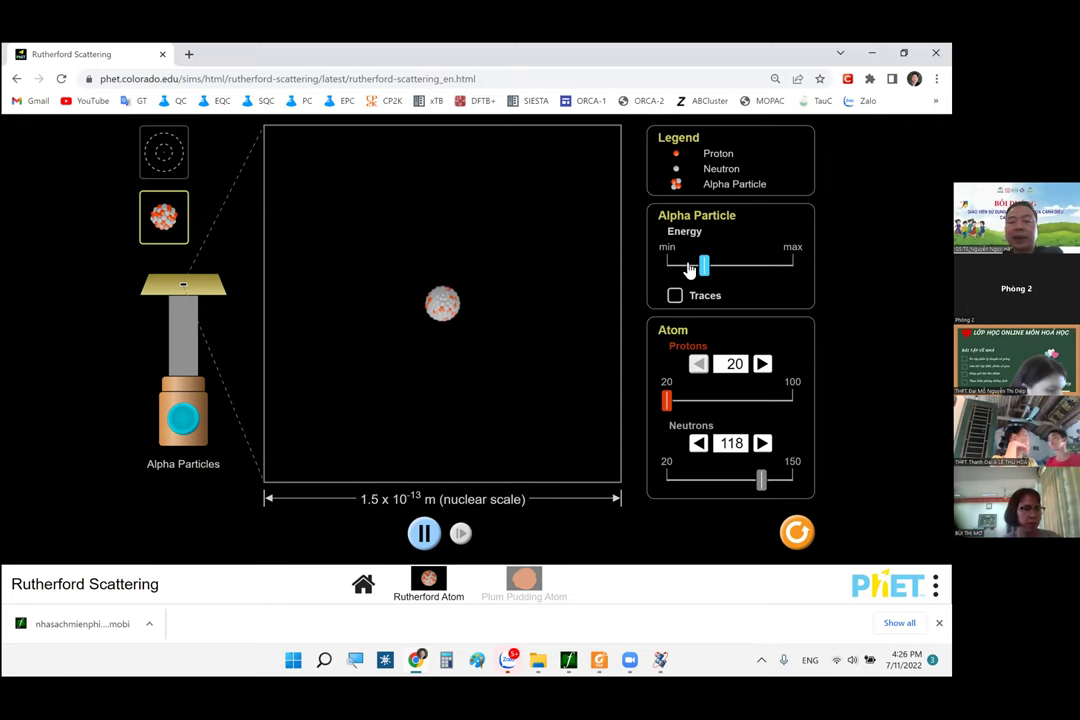
left_click(688, 269)
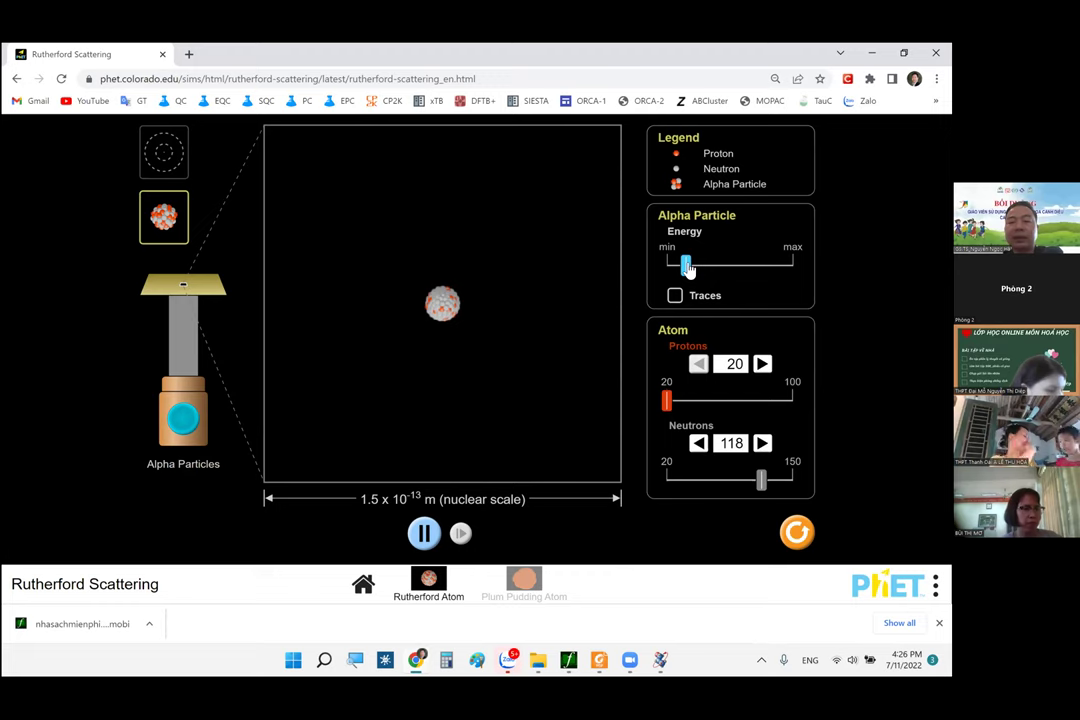
left_click_drag(688, 268, 667, 266)
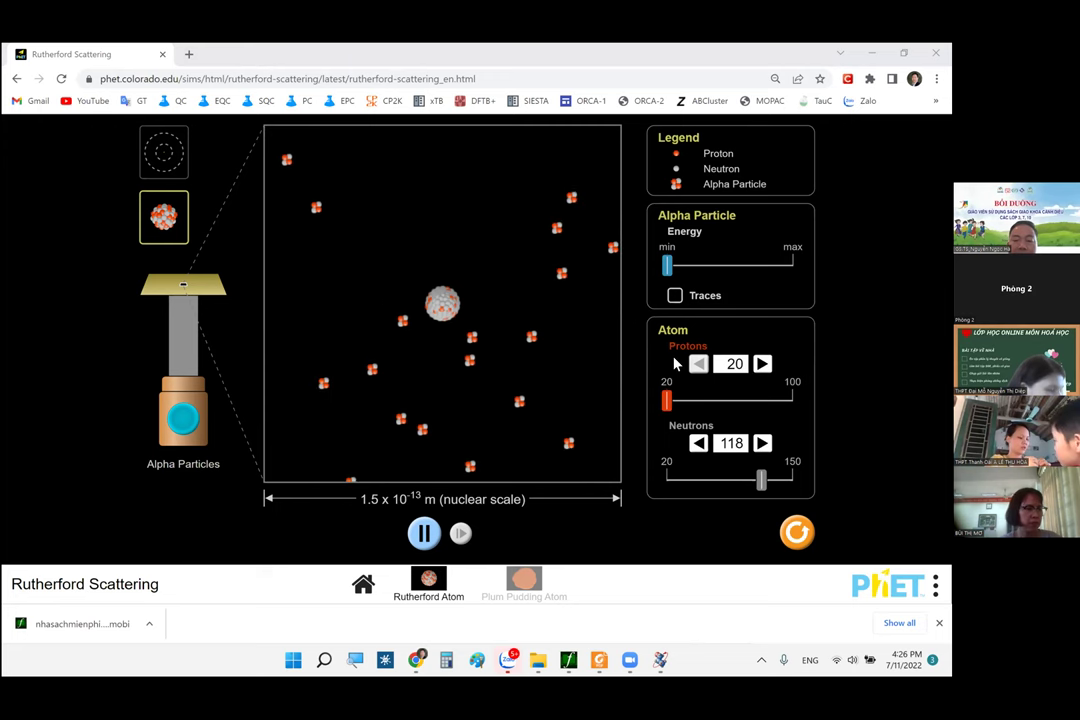
- Switch to CdeH10.pdf in Foxit Reader and read the Rutherford gold foil experiment steps and questions on pages 57 to 59
key("alt+Tab")
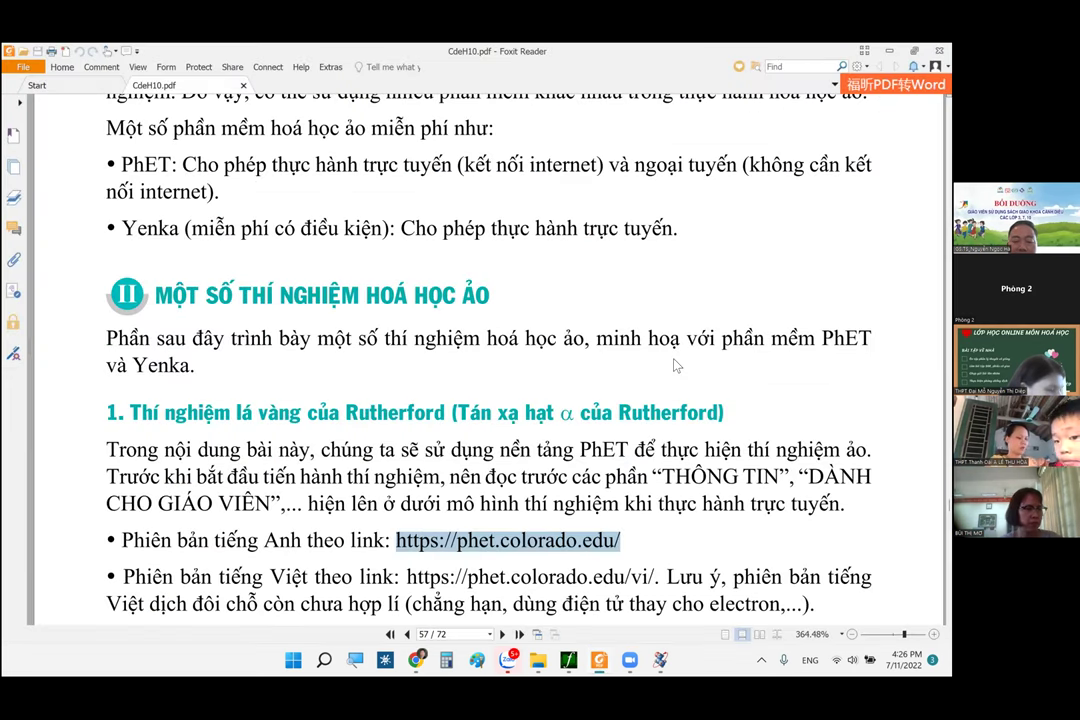
scroll(676, 366, "down", 10)
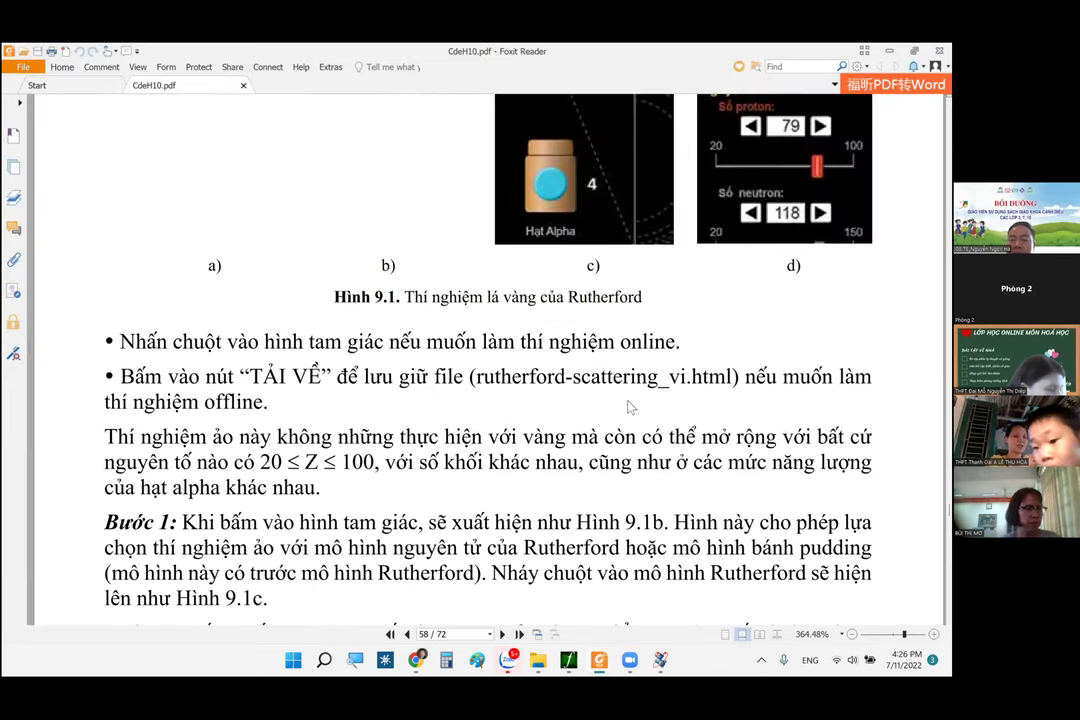
scroll(630, 404, "down", 5)
scroll(630, 370, "down", 2)
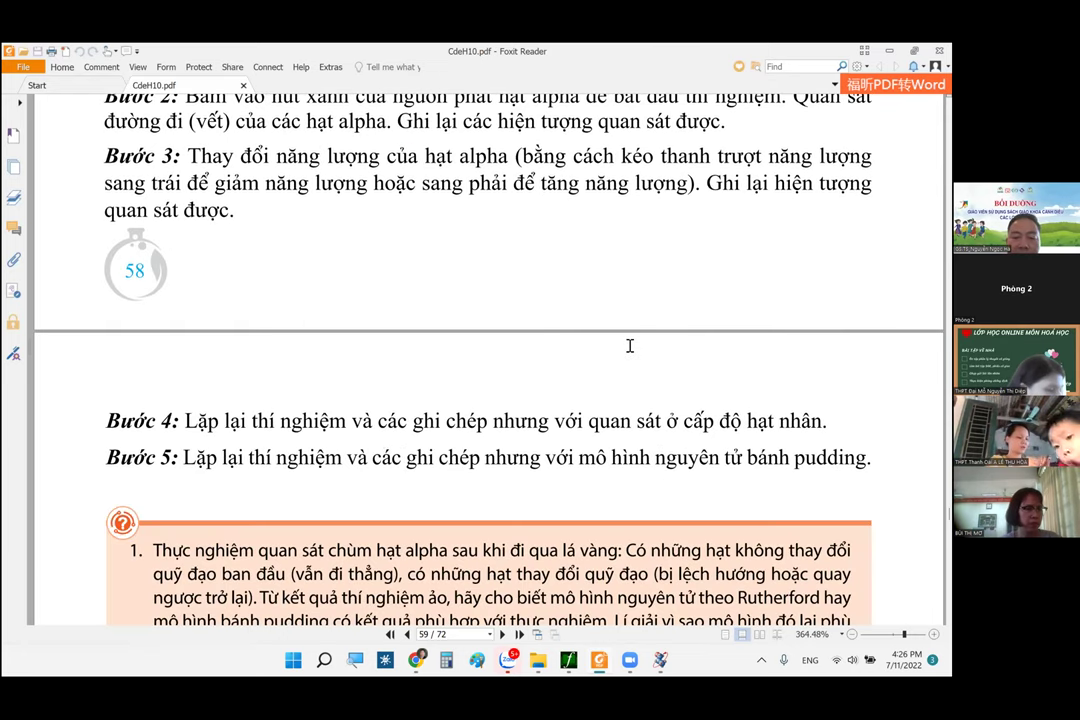
scroll(537, 331, "down", 5)
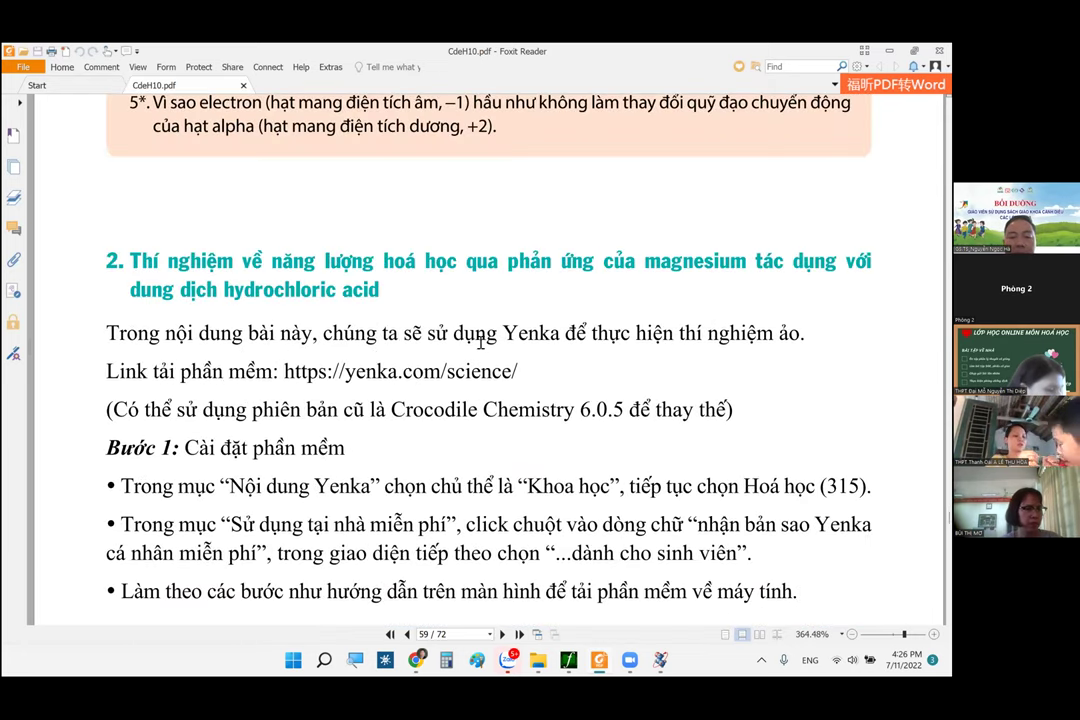
- Read the Yenka download section on page 59 and highlight the alternative program Crocodile Chemistry 6.0.5
scroll(290, 309, "down", 1)
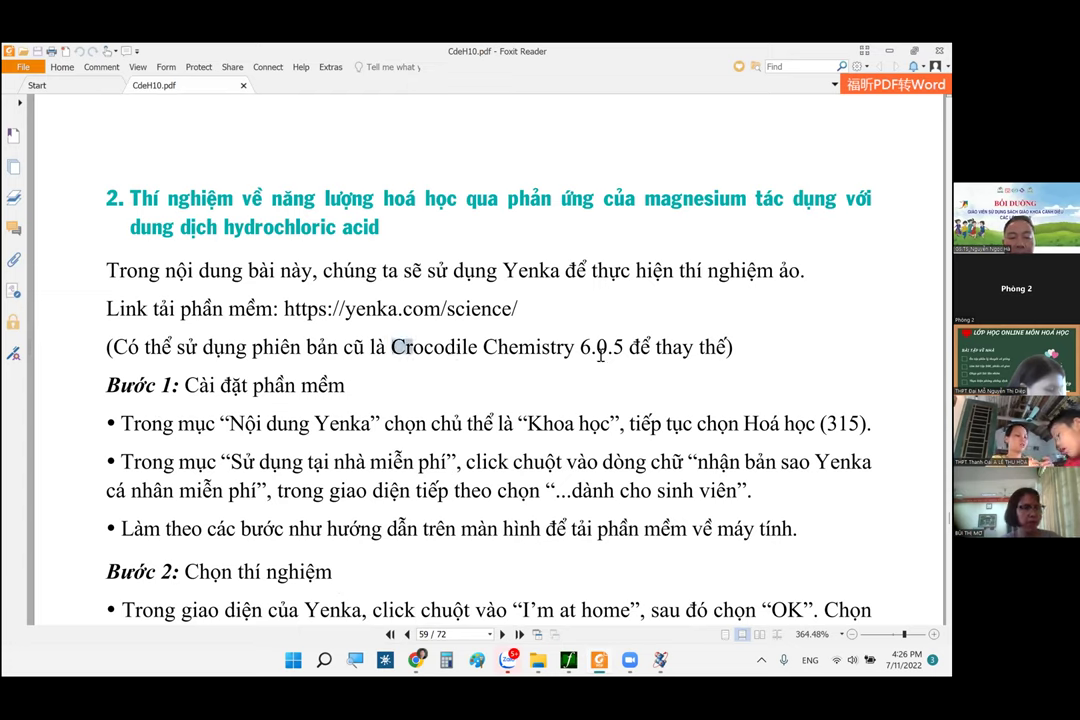
left_click_drag(391, 347, 624, 347)
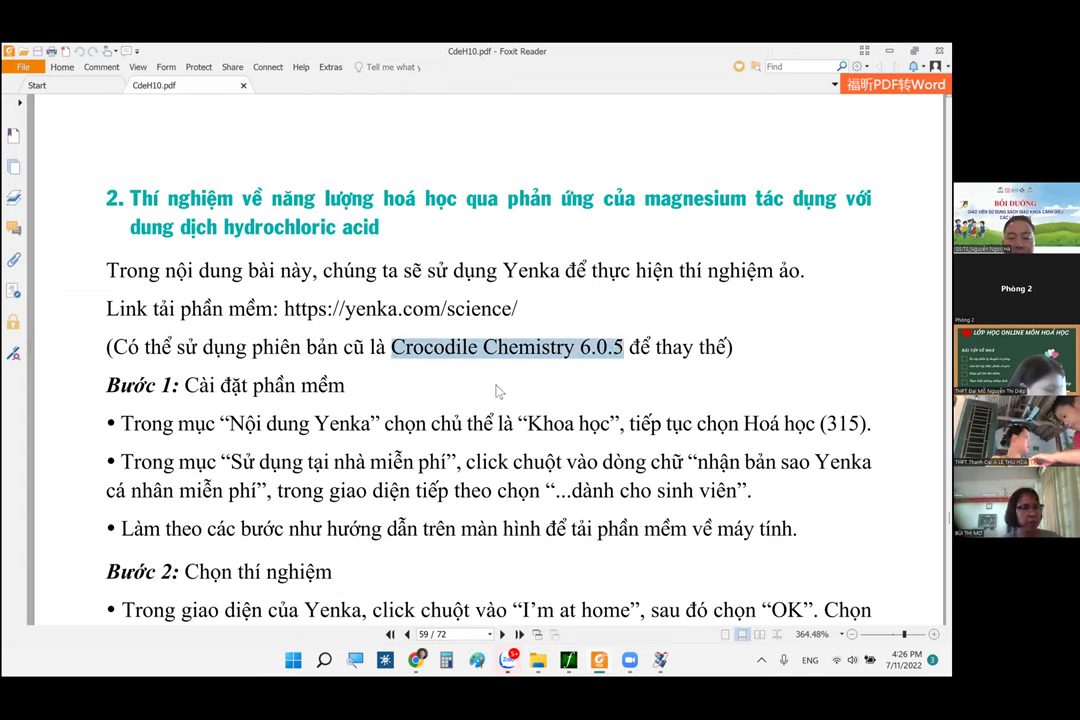
left_click(496, 391)
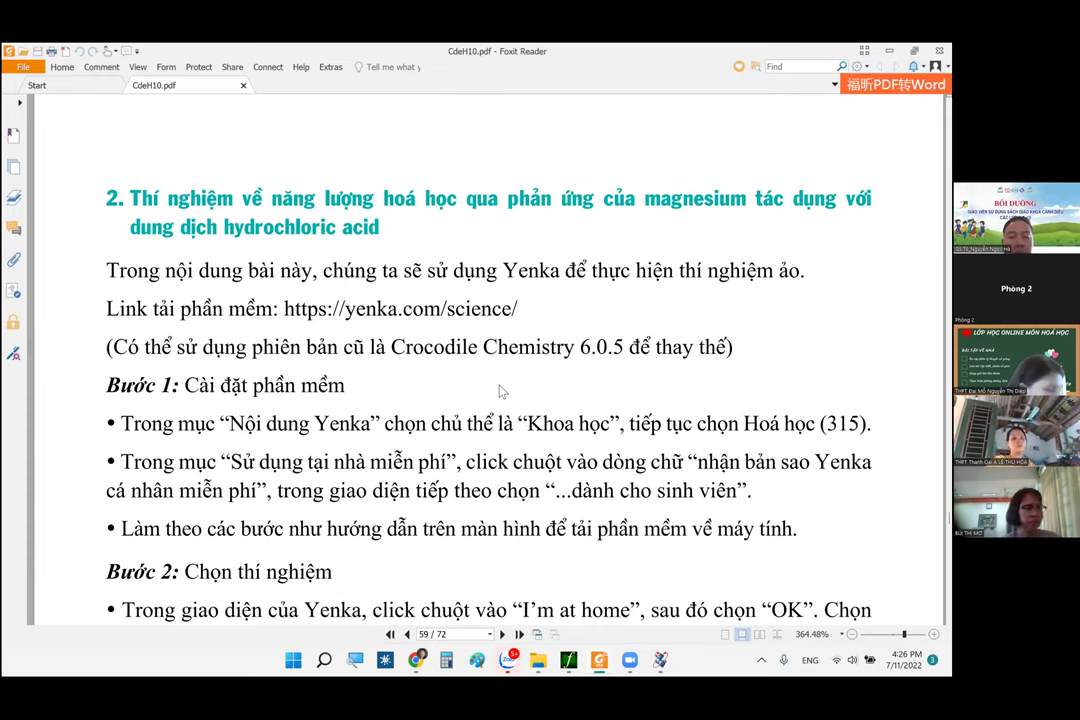
scroll(458, 370, "down", 1)
left_click_drag(393, 332, 622, 330)
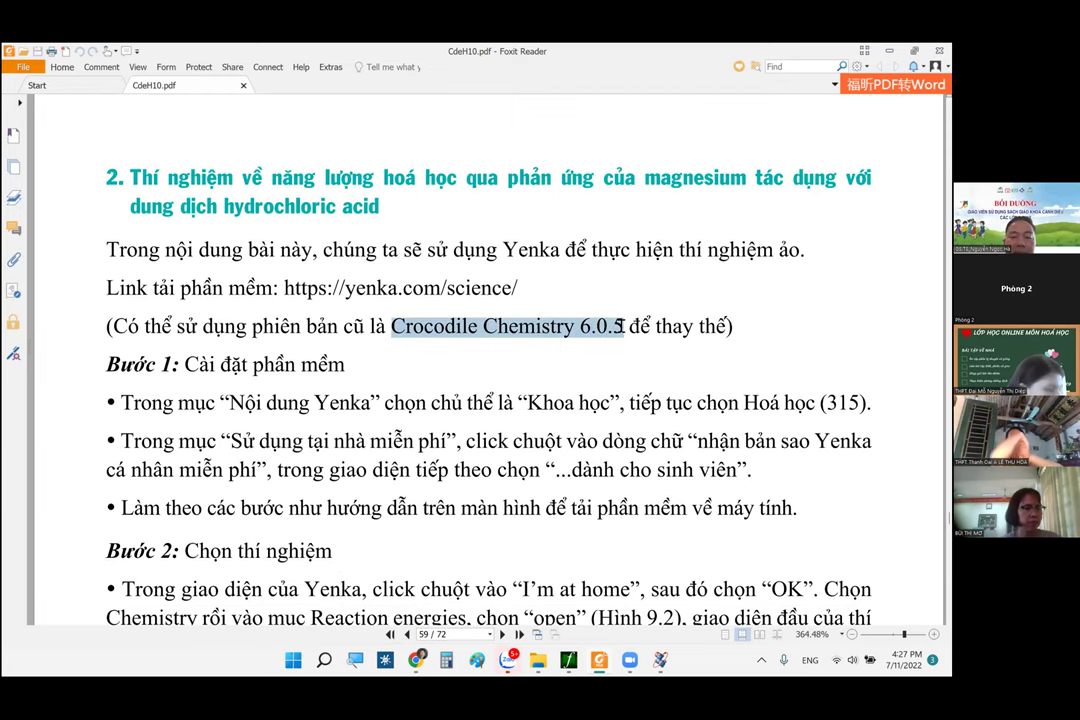
left_click(495, 376)
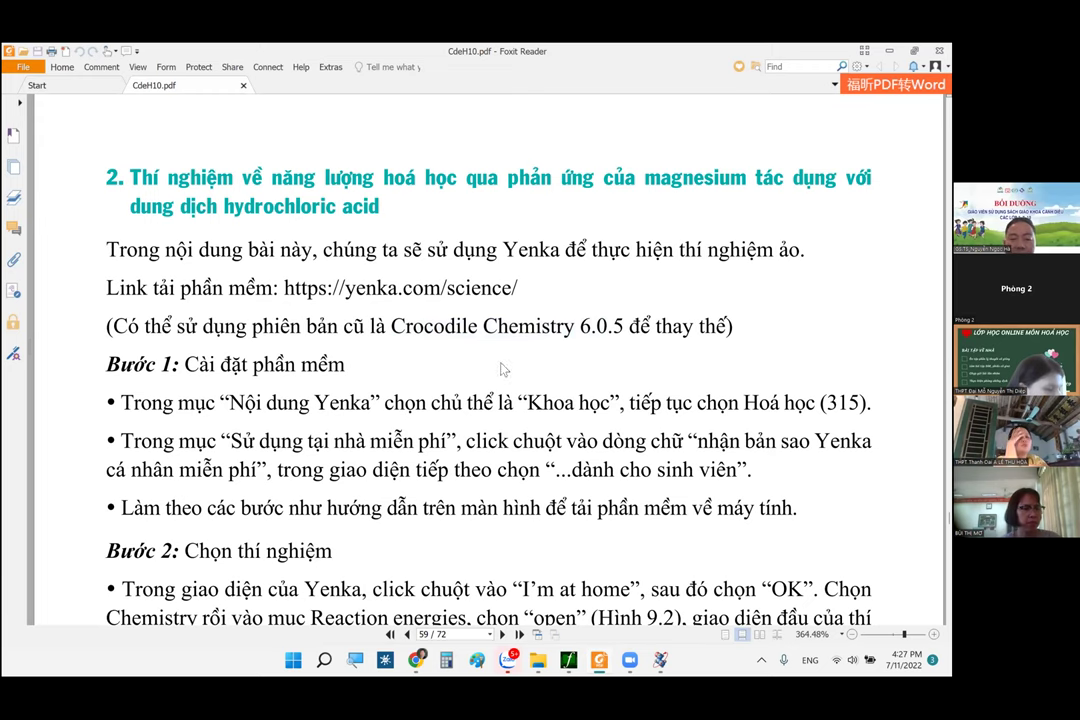
- Review the magnesium and hydrochloric acid experiment on pages 59 to 61 and the PhET molecule polarity exercise on page 62
scroll(546, 401, "down", 3)
scroll(545, 401, "down", 14)
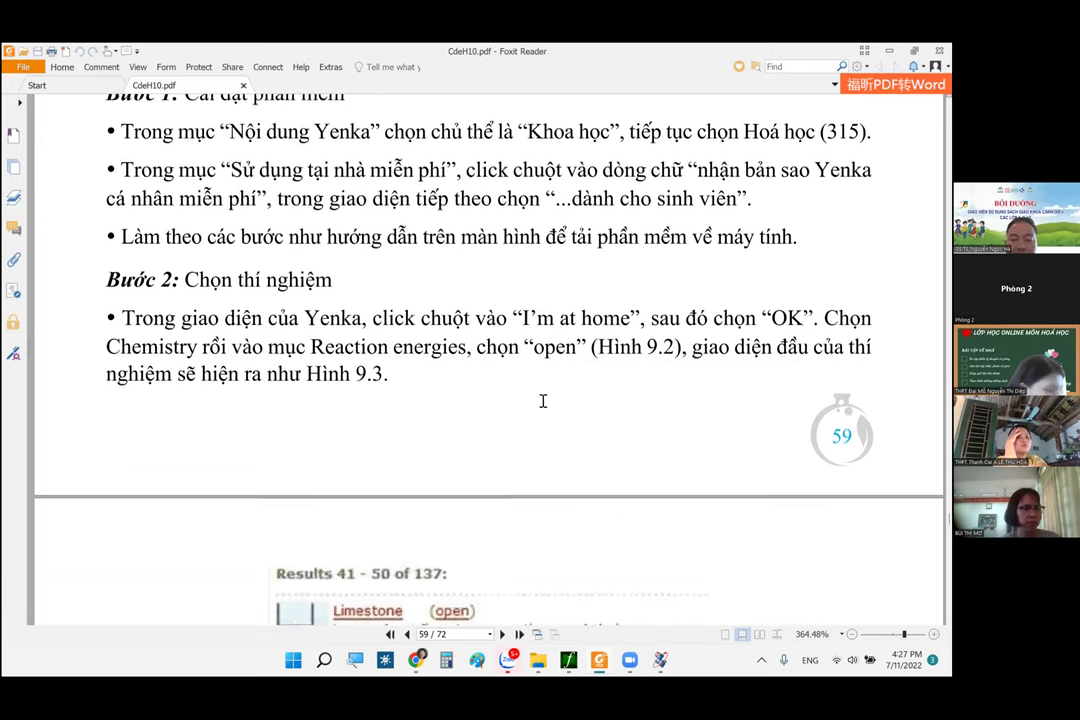
scroll(530, 405, "down", 8)
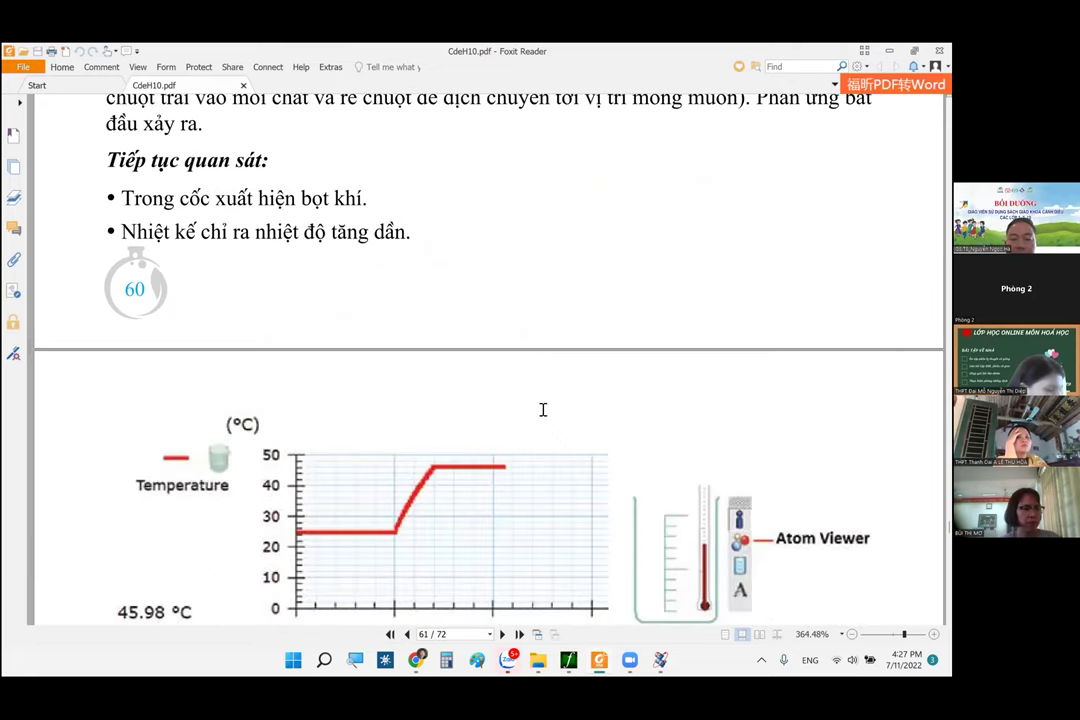
scroll(546, 421, "down", 6)
scroll(549, 425, "down", 10)
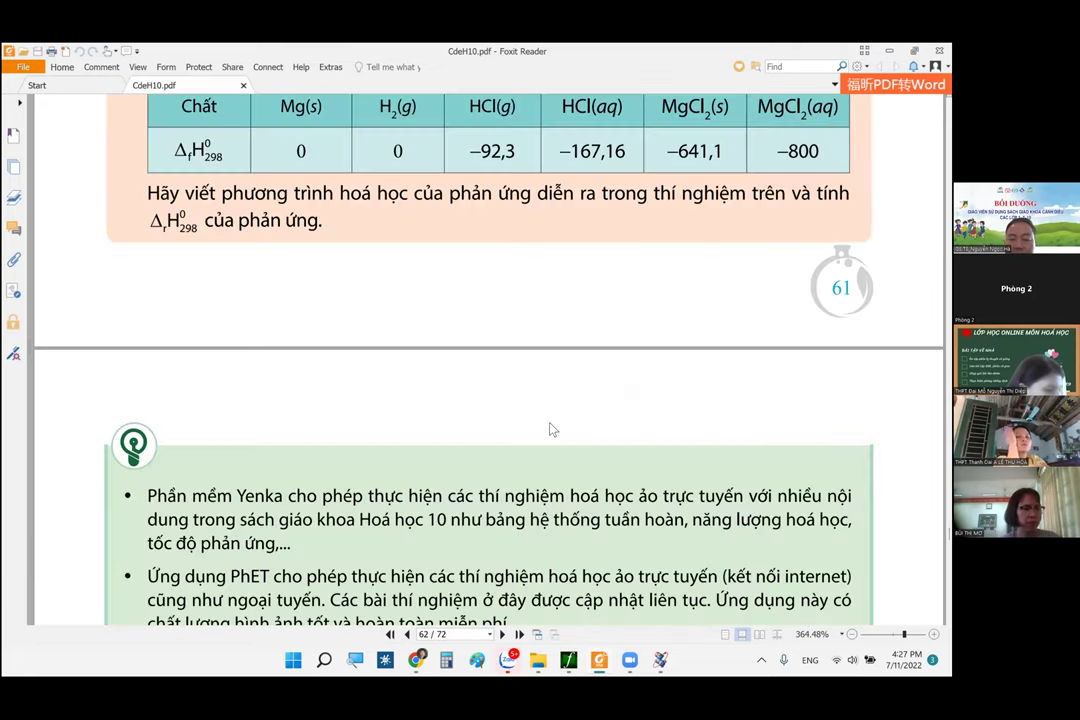
scroll(570, 418, "down", 6)
scroll(580, 428, "down", 2)
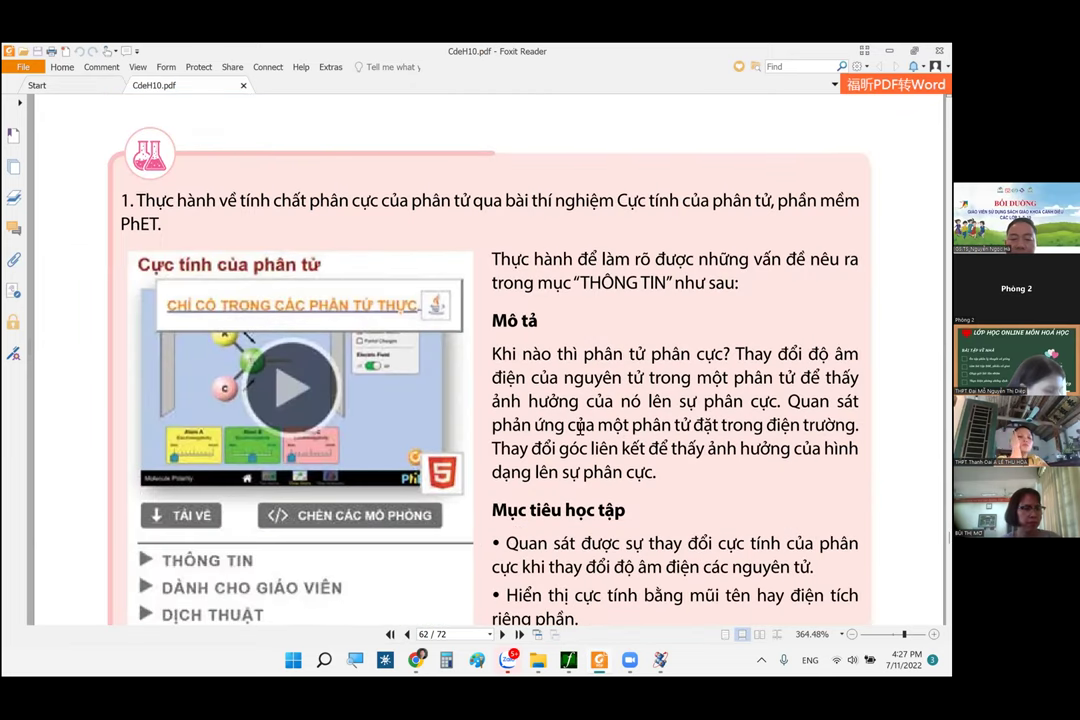
- Read the Bài 10 objectives, the semi-empirical software introduction, and the MOPAC installation section on page 63
scroll(384, 343, "down", 14)
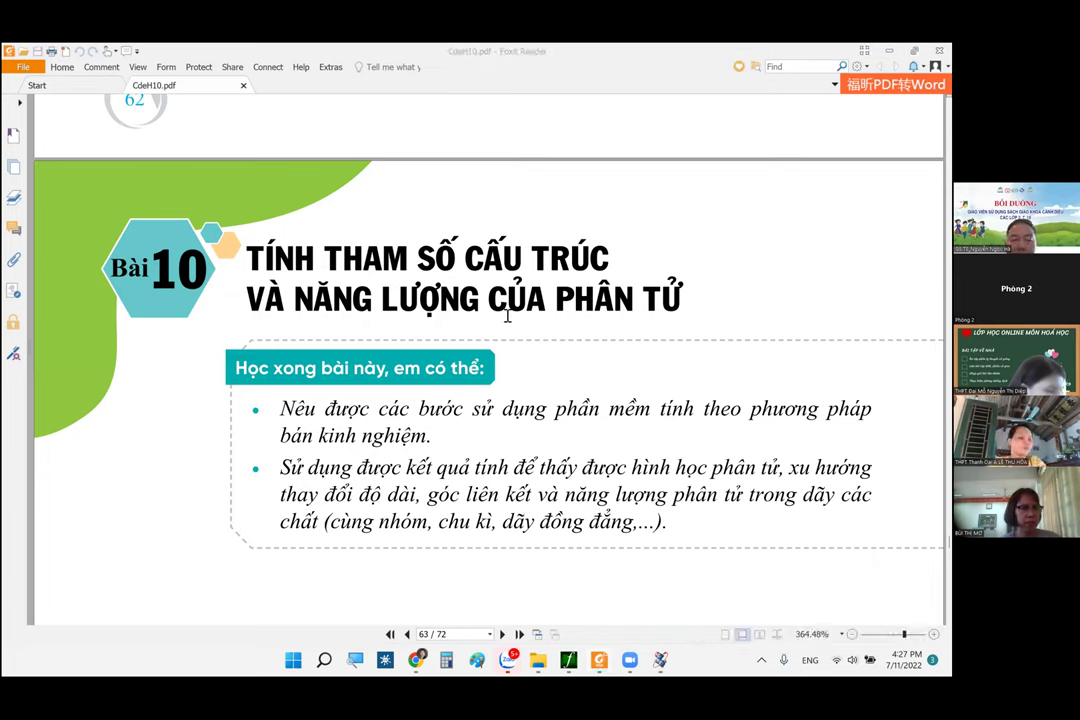
scroll(507, 316, "down", 5)
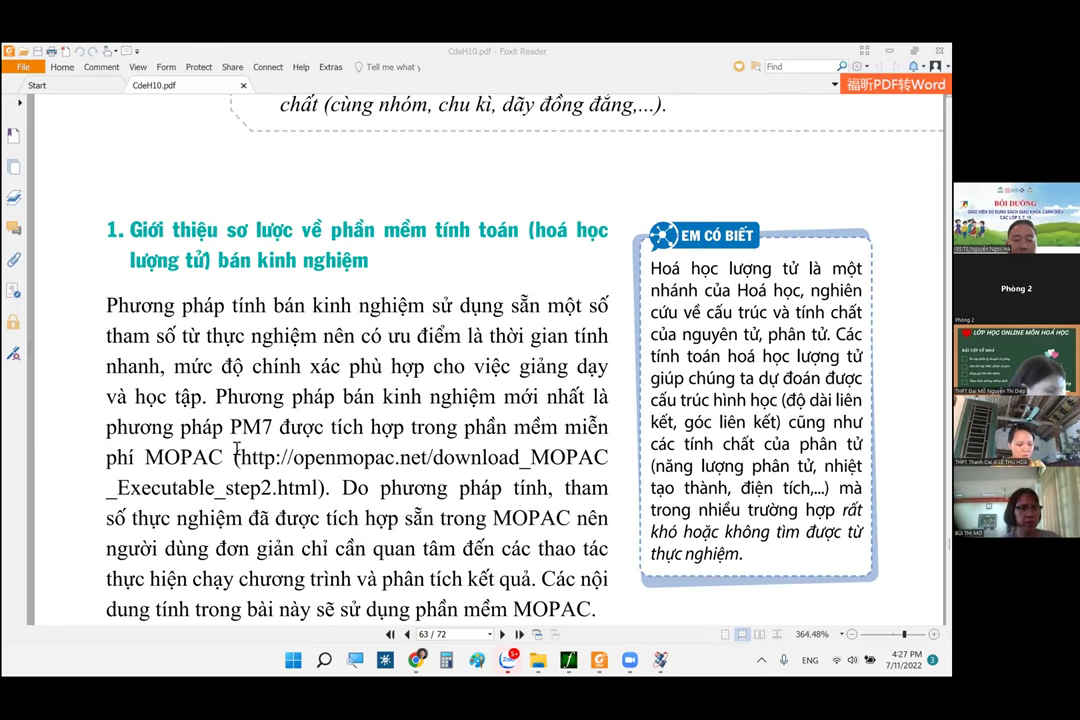
scroll(237, 452, "down", 1)
scroll(255, 345, "down", 2)
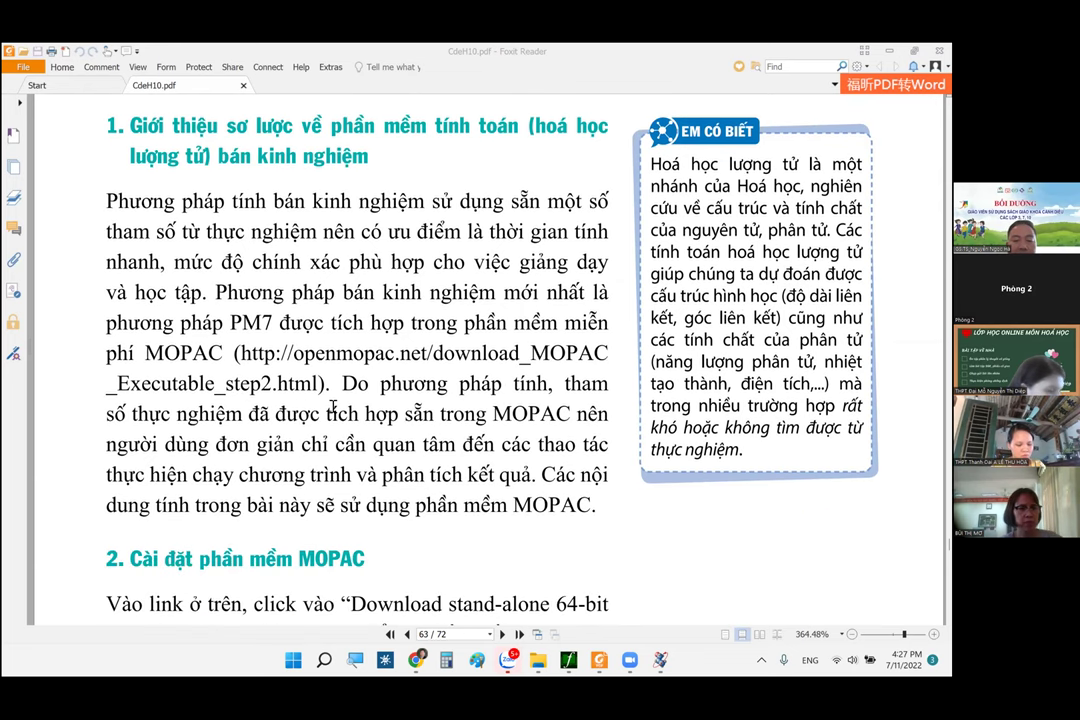
scroll(340, 390, "down", 3)
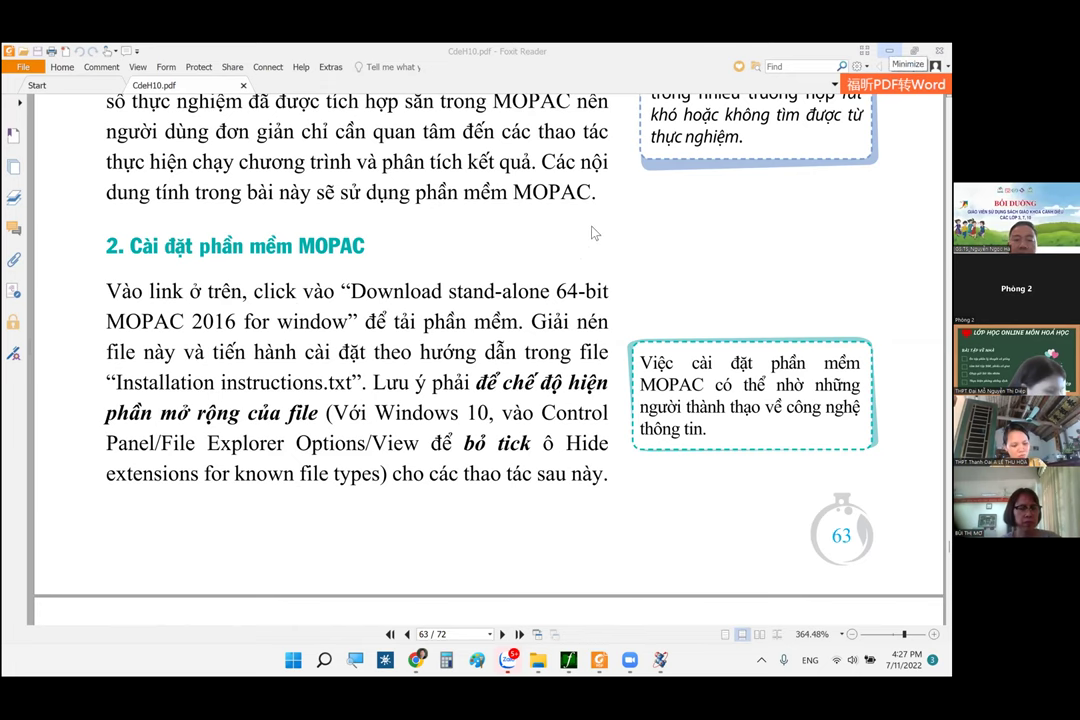
- Copy the openmopac.net download link from page 63, open it in Chrome, and find the MOPAC for Windows downloads
scroll(354, 310, "up", 3)
scroll(354, 310, "up", 3)
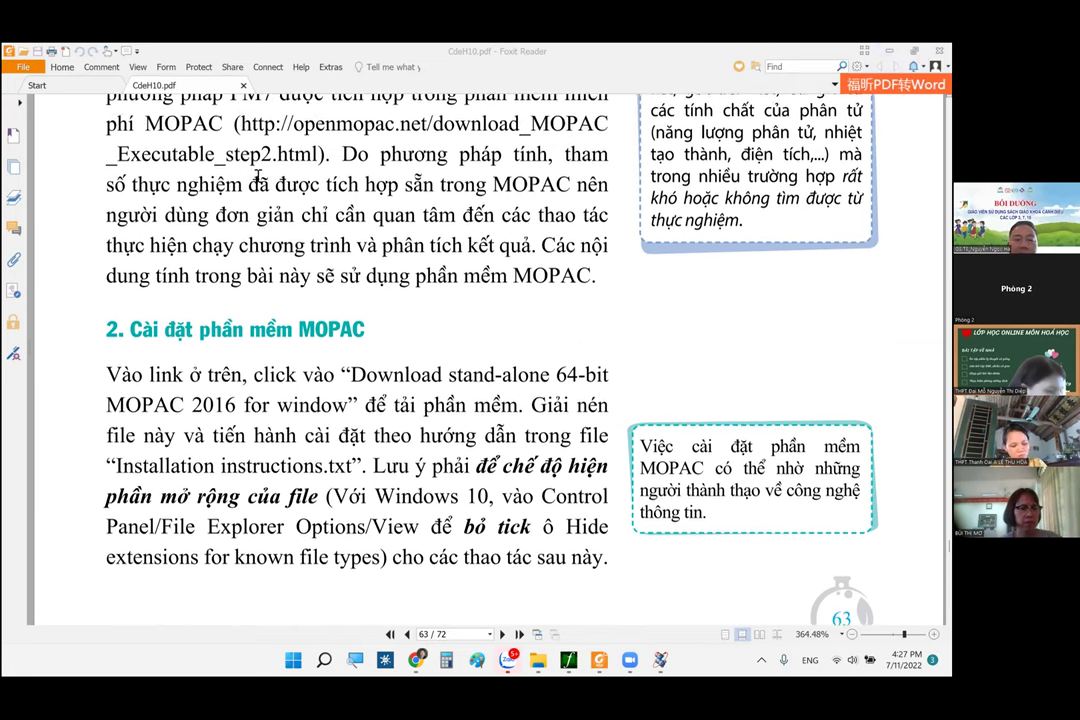
left_click_drag(236, 166, 313, 203)
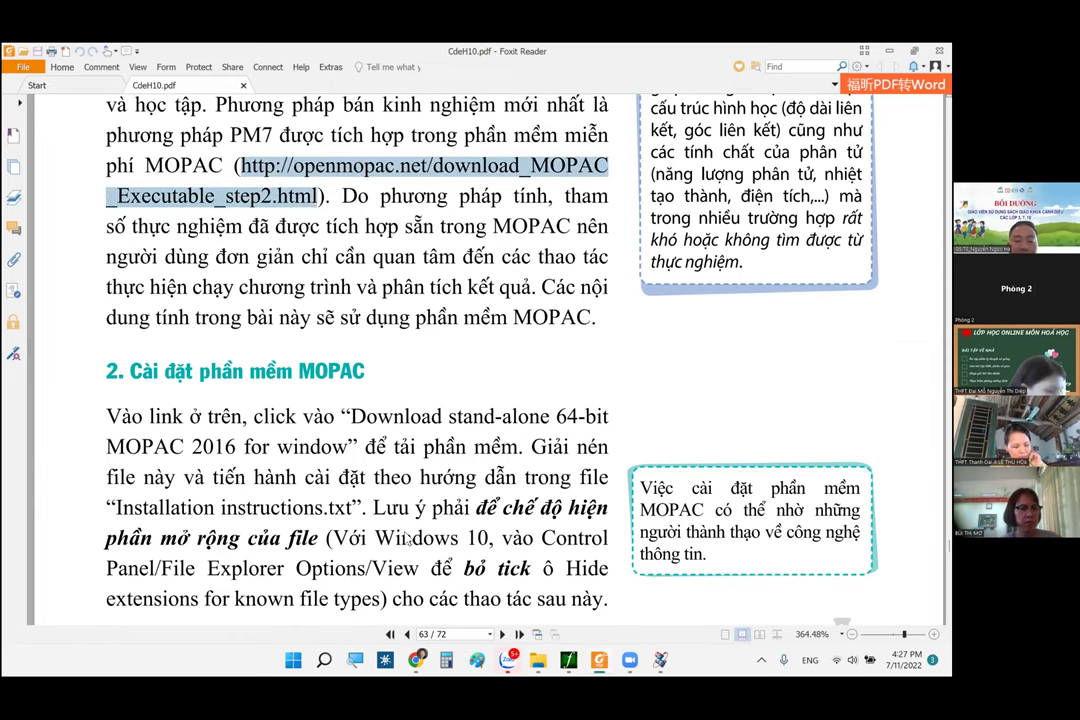
right_click(297, 198)
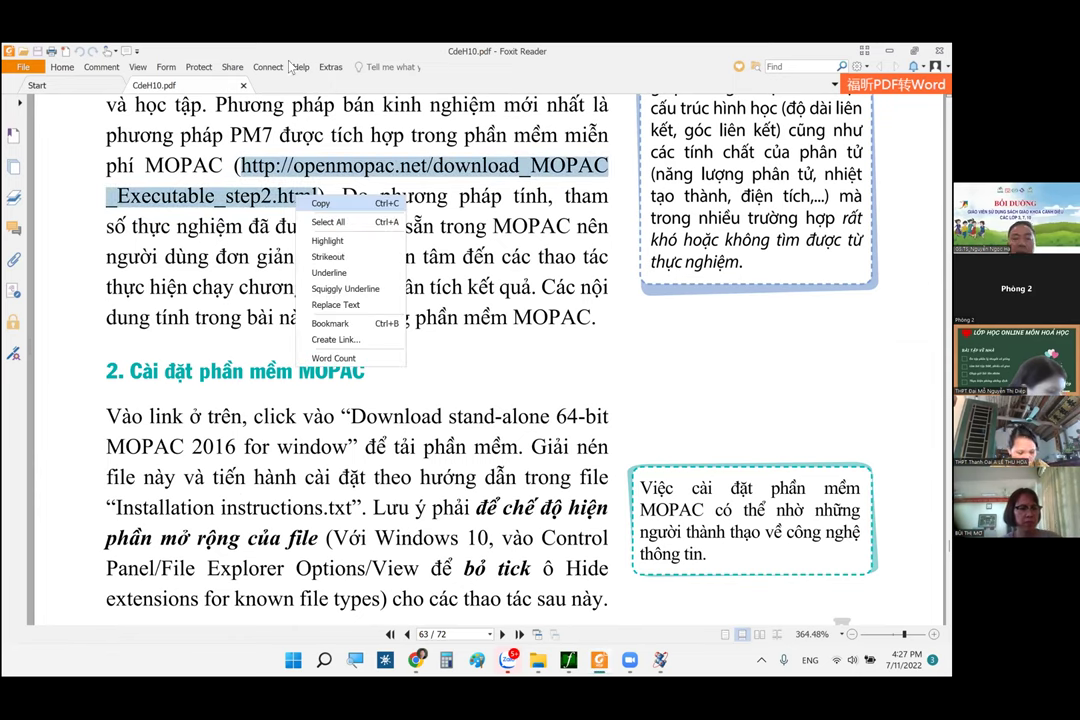
key("alt+Tab")
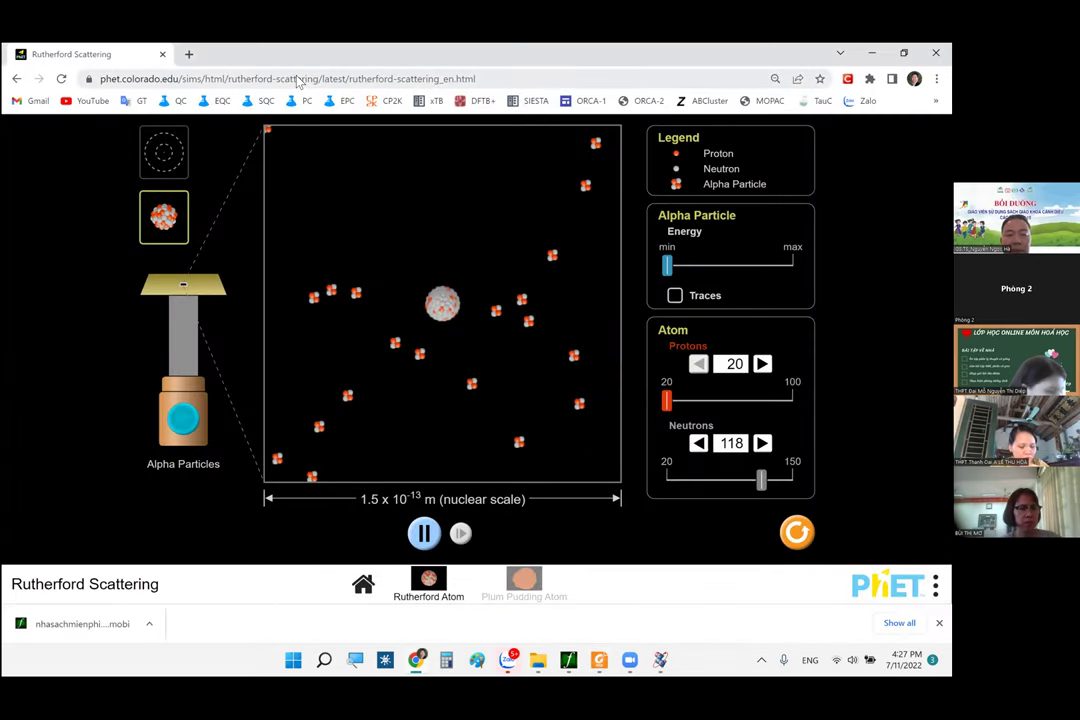
left_click(298, 82)
type("http://openmopac.net/download_MoPac_Executable_step2.html")
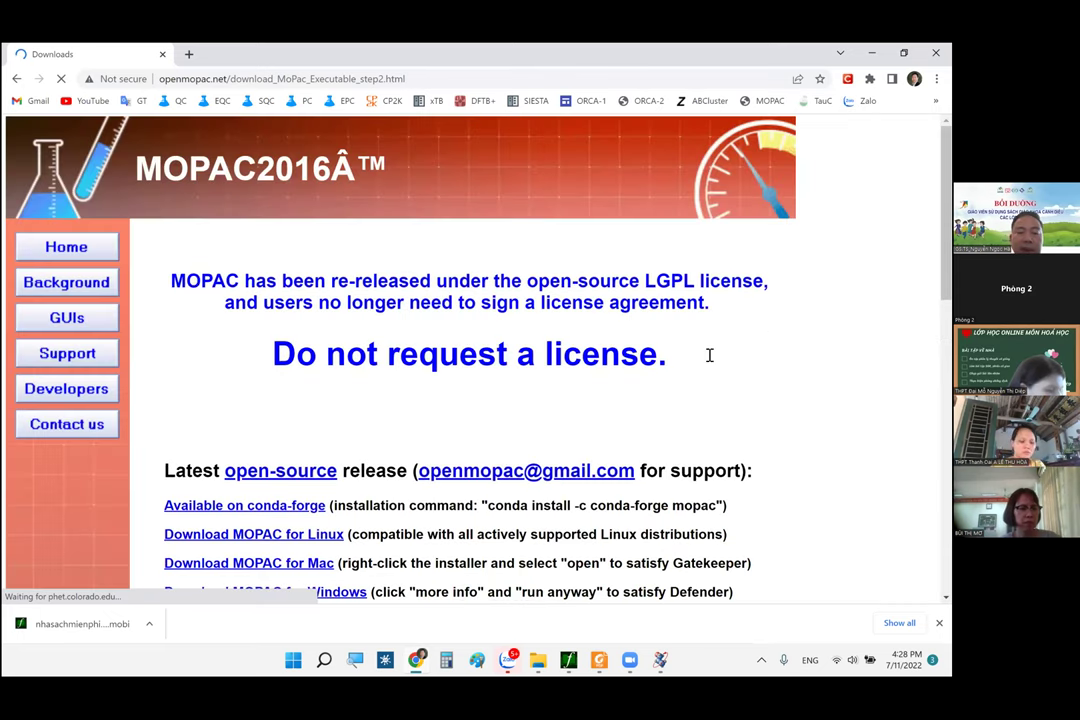
scroll(260, 388, "down", 3)
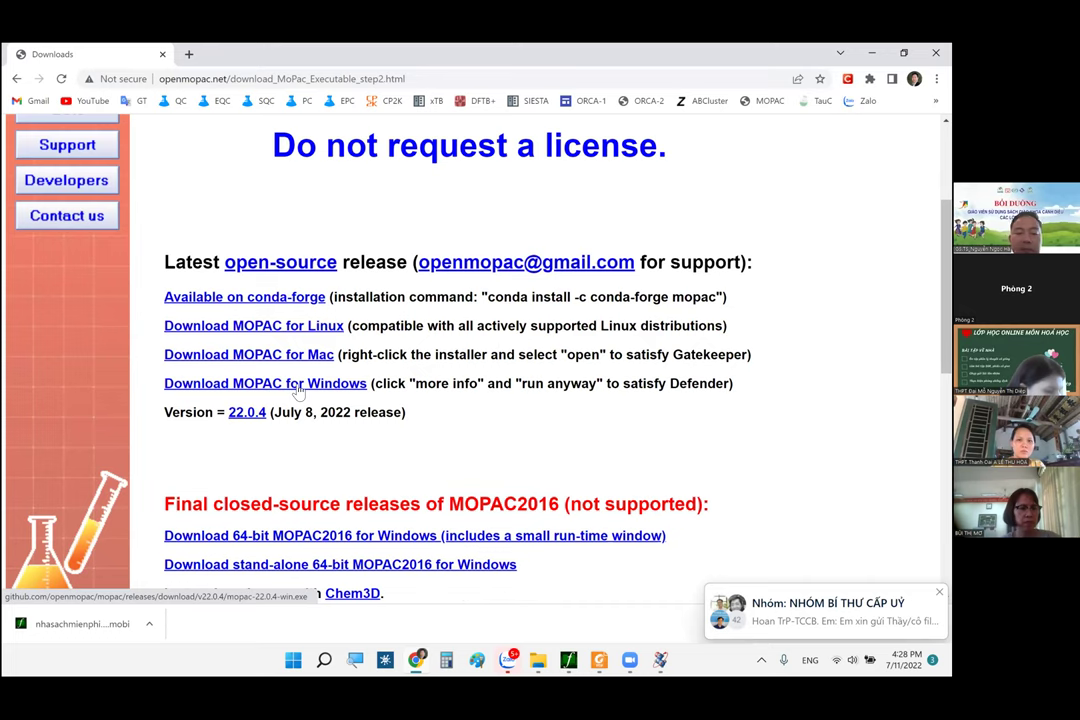
left_click(298, 384)
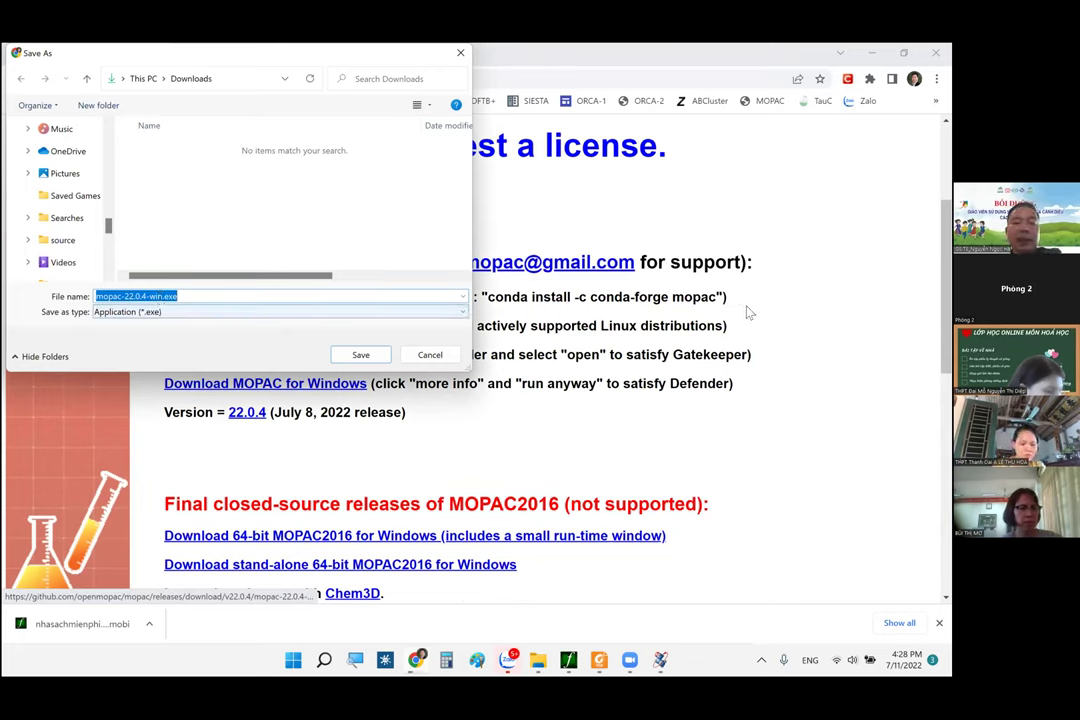
left_click(750, 358)
key("Escape")
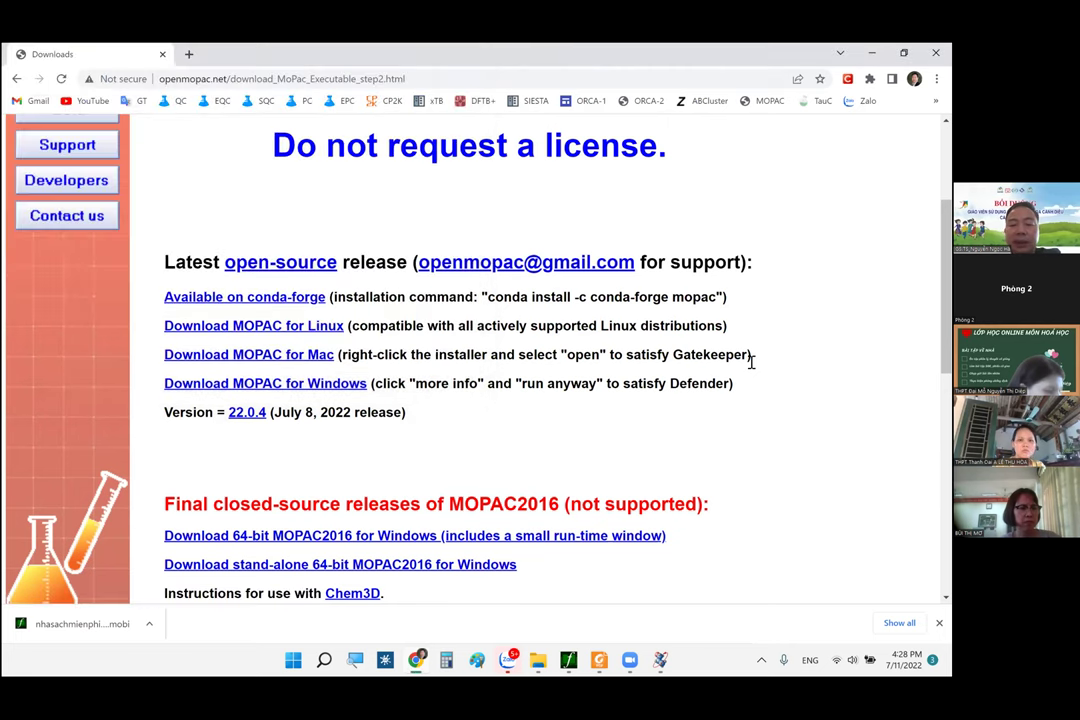
- Review the closed-source MOPAC2016 releases on the download page and return to the MOPAC installation section on page 63 of the textbook
scroll(750, 367, "down", 4)
scroll(750, 367, "up", 1)
scroll(603, 375, "down", 2)
scroll(622, 260, "up", 1)
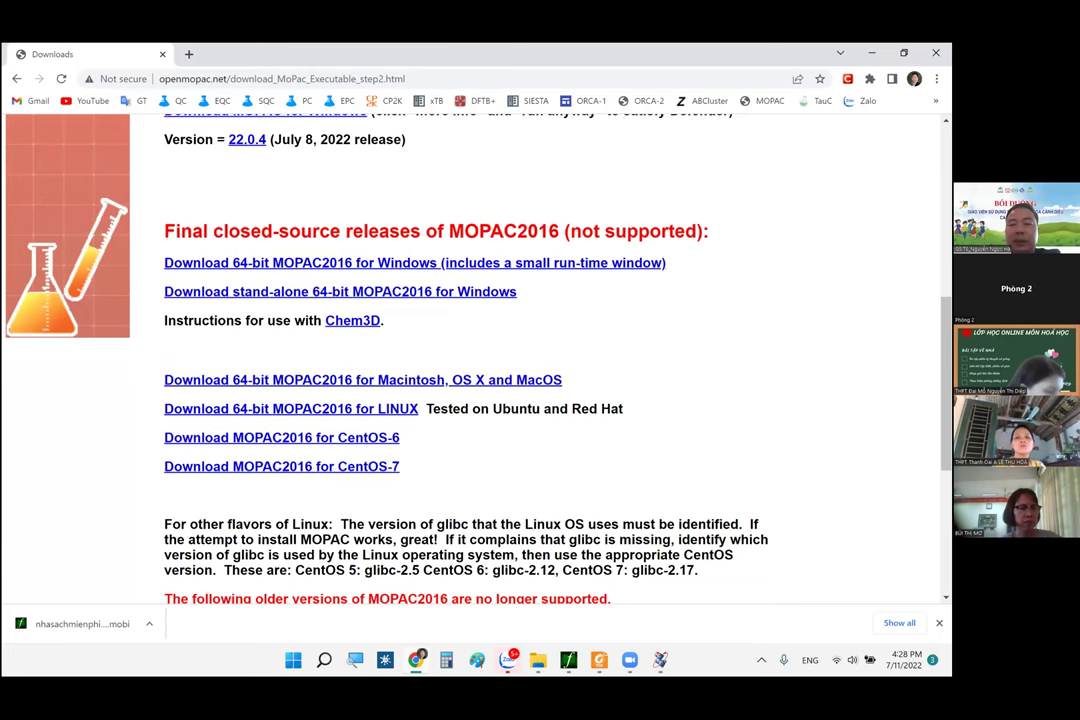
scroll(470, 360, "up", 2)
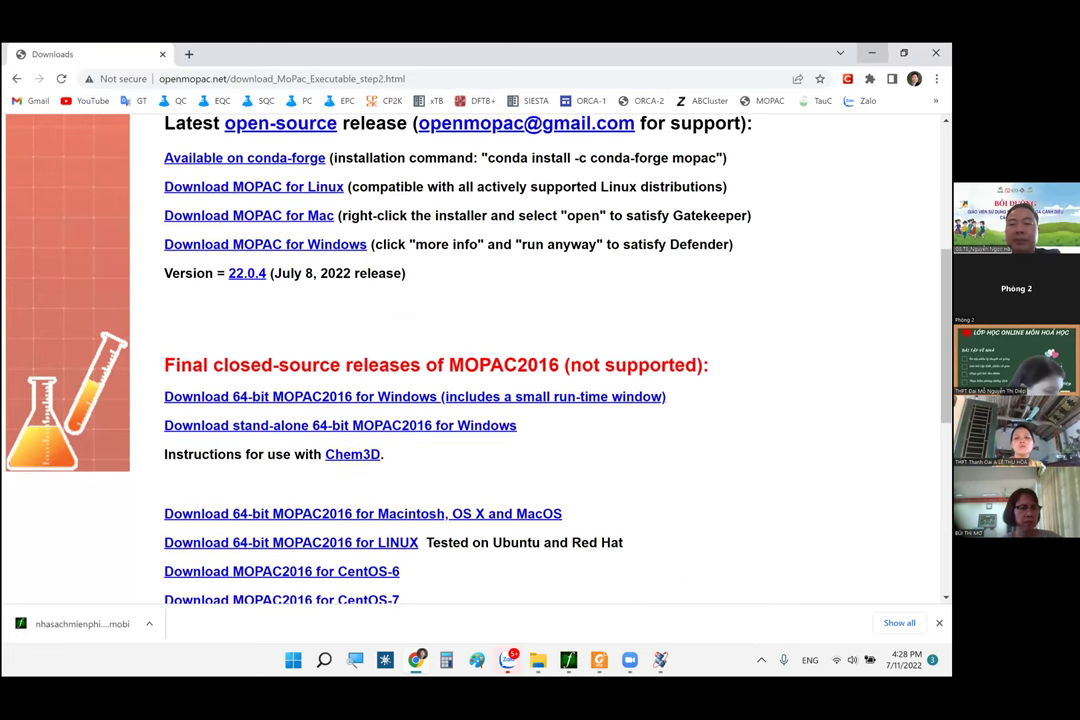
key("alt+Tab")
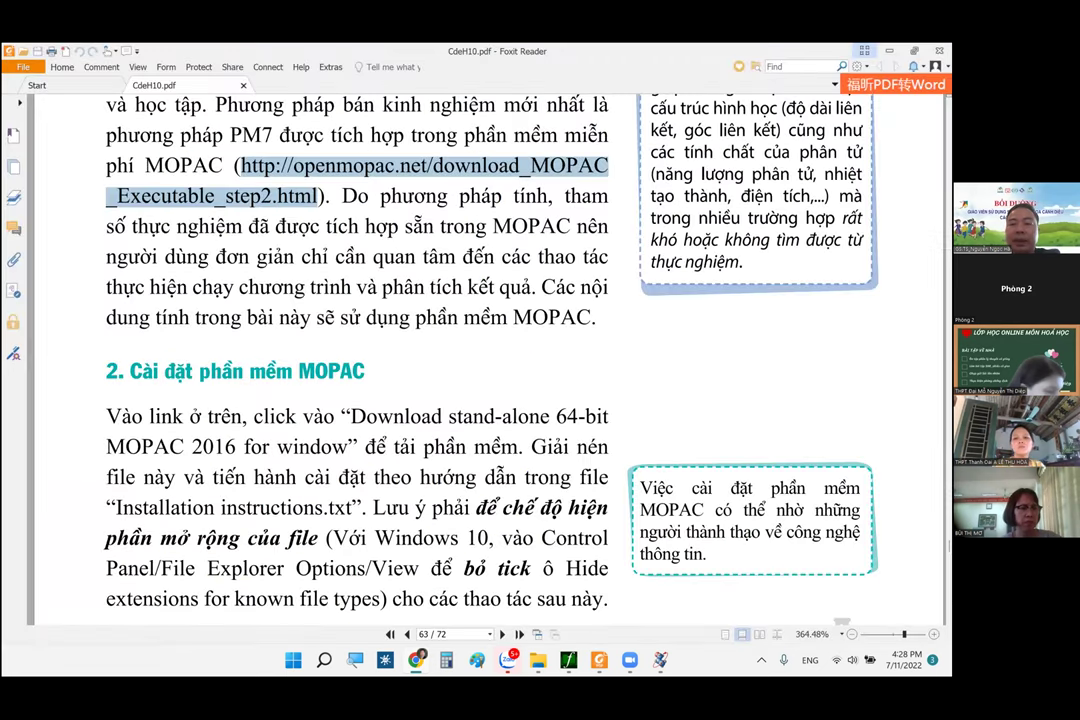
- In ACD/3D Viewer, save the C3H4O molecule as noname01.mop in the Desktop TMP folder, using the MOPAC Z-Matrix file type
left_click(889, 50)
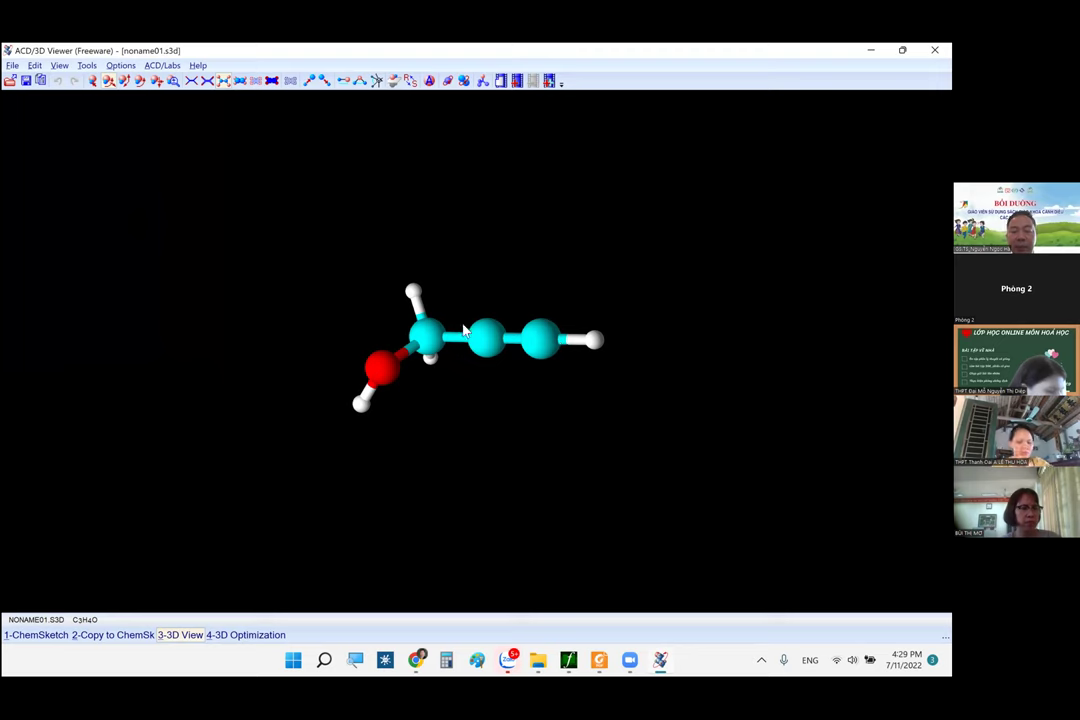
left_click(12, 66)
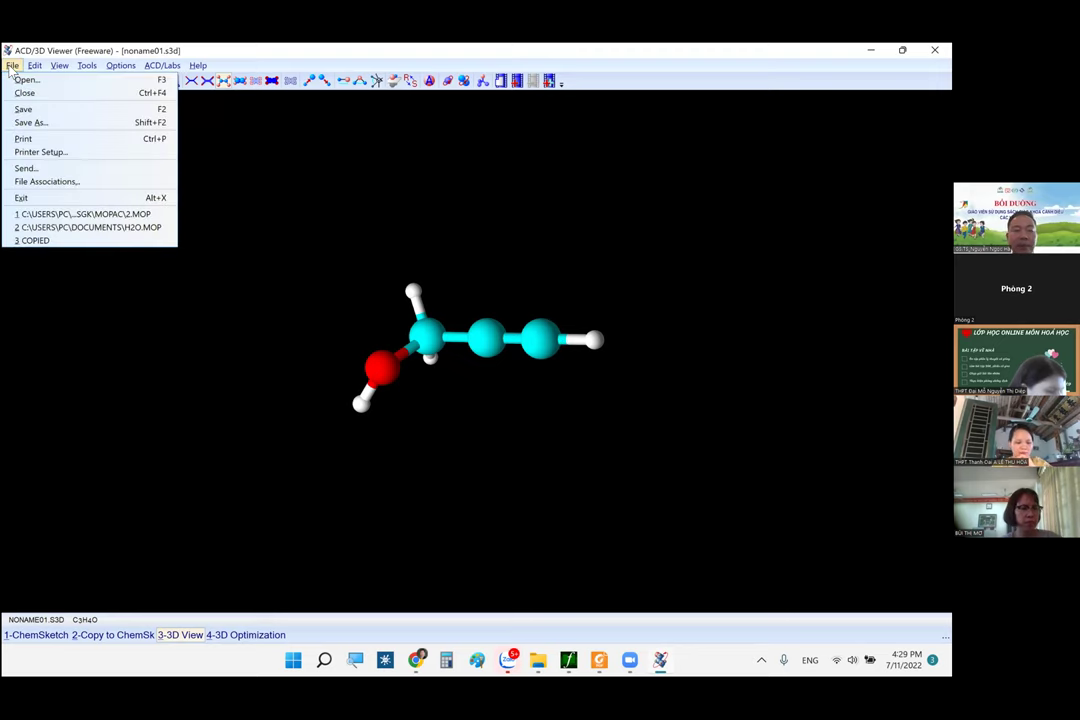
left_click(55, 124)
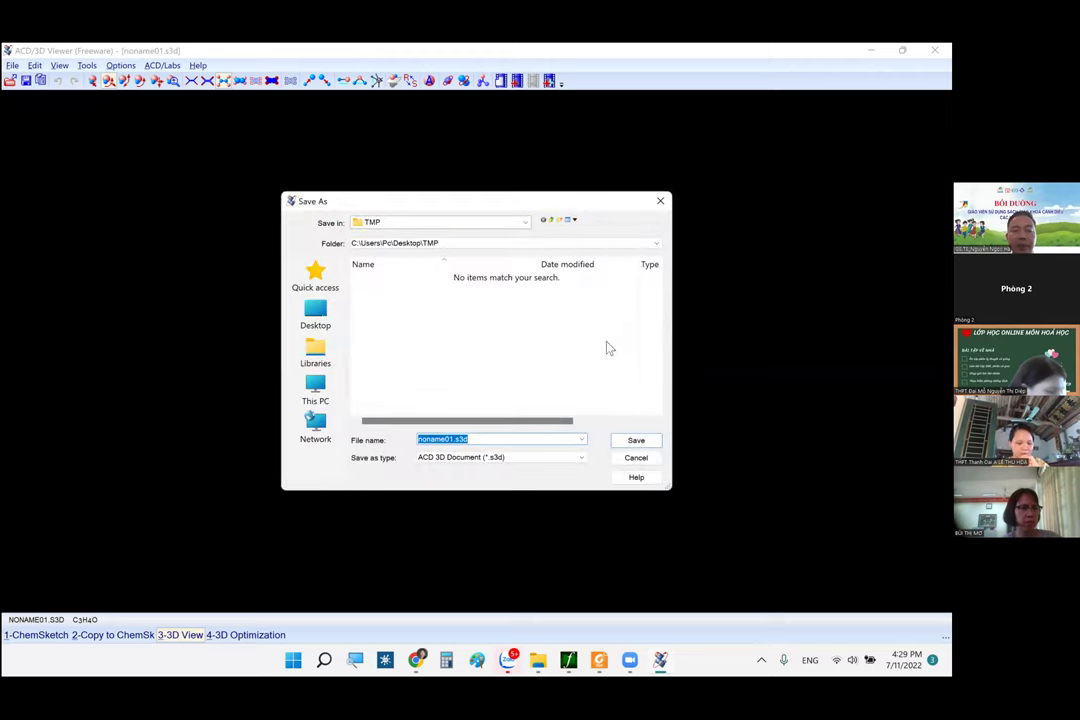
left_click(450, 458)
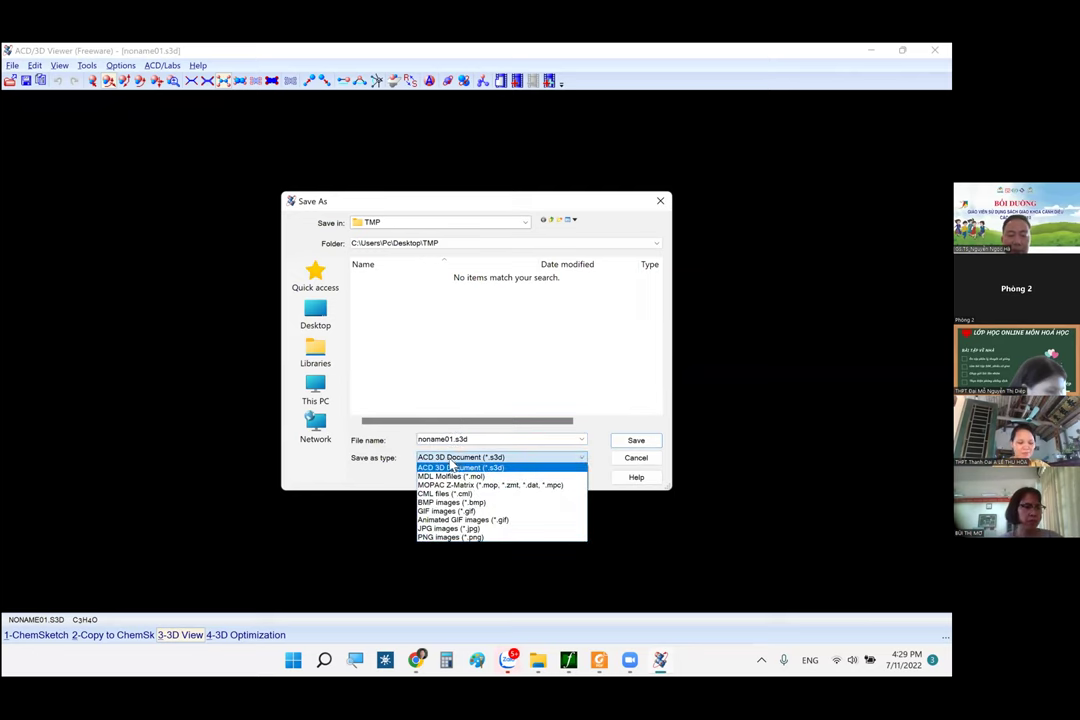
left_click(514, 486)
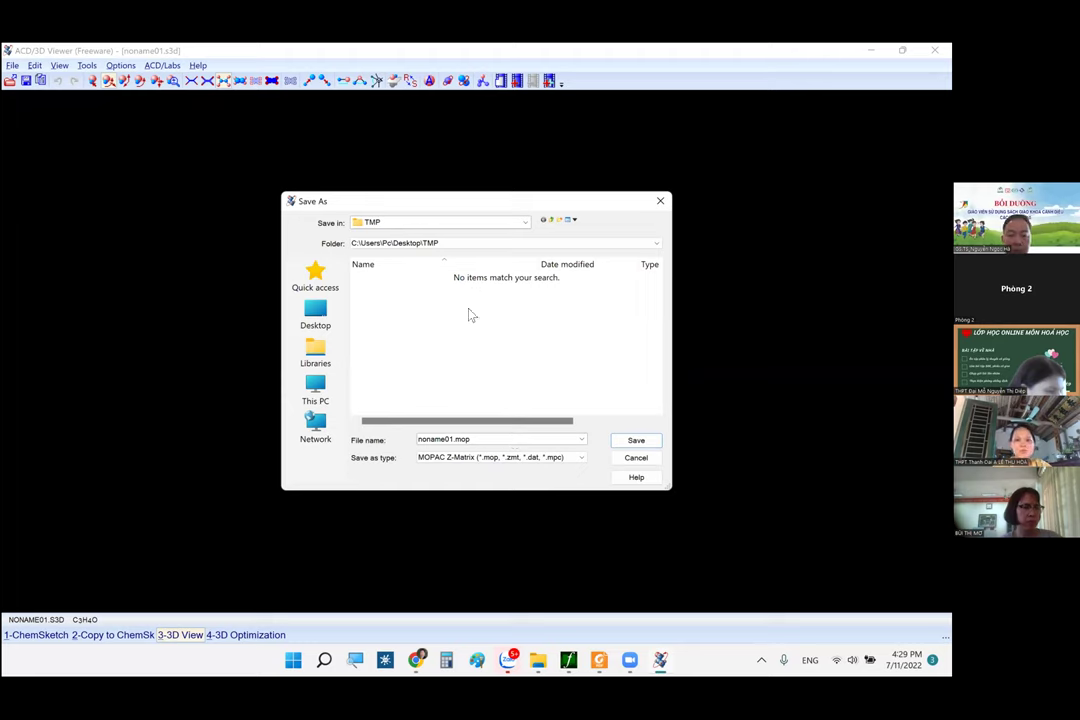
left_click(645, 440)
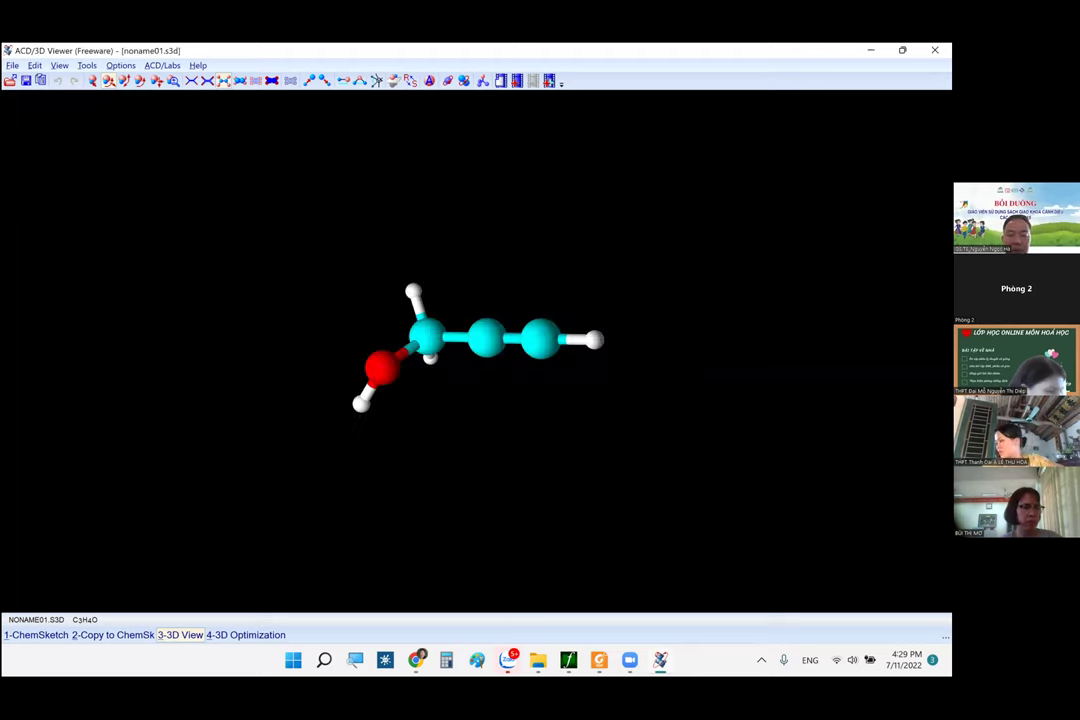
- Return to the textbook PDF and read the phenol example's steps 1 to 3 with Hình 10.1 on page 64
left_click(600, 660)
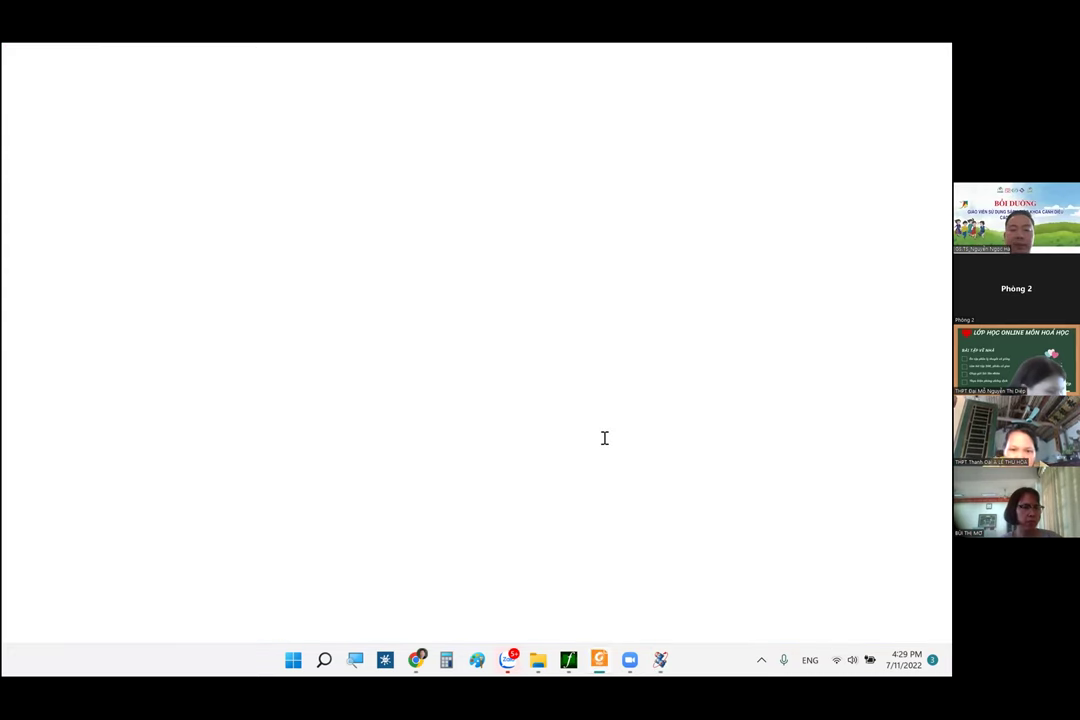
scroll(612, 440, "down", 2)
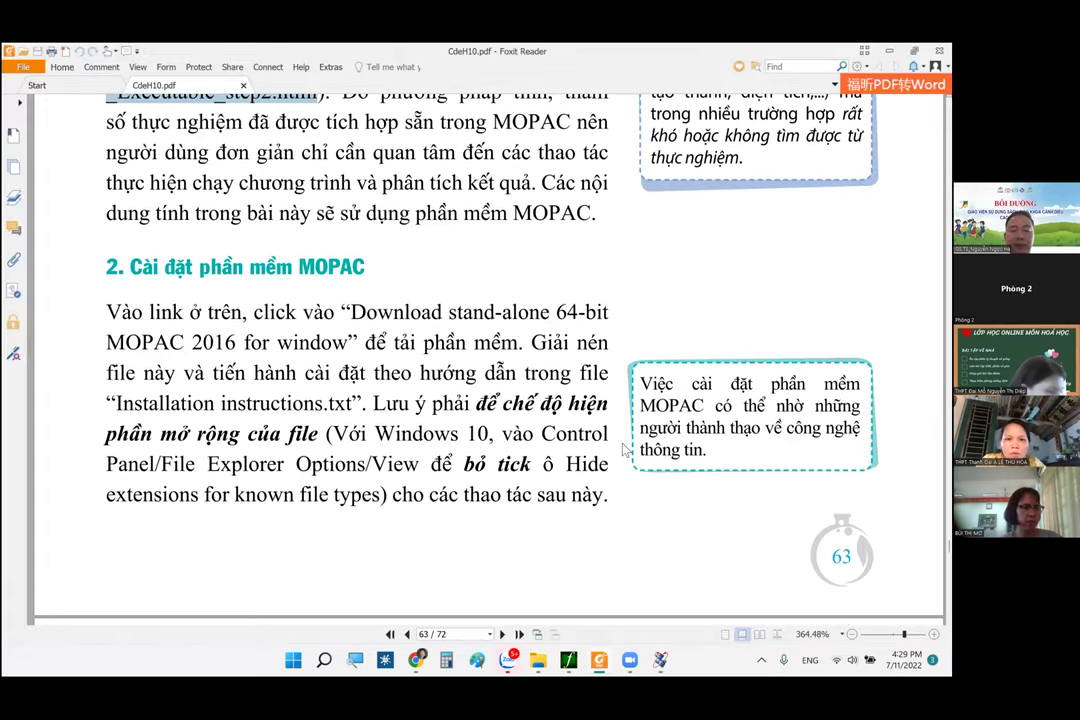
scroll(623, 450, "down", 10)
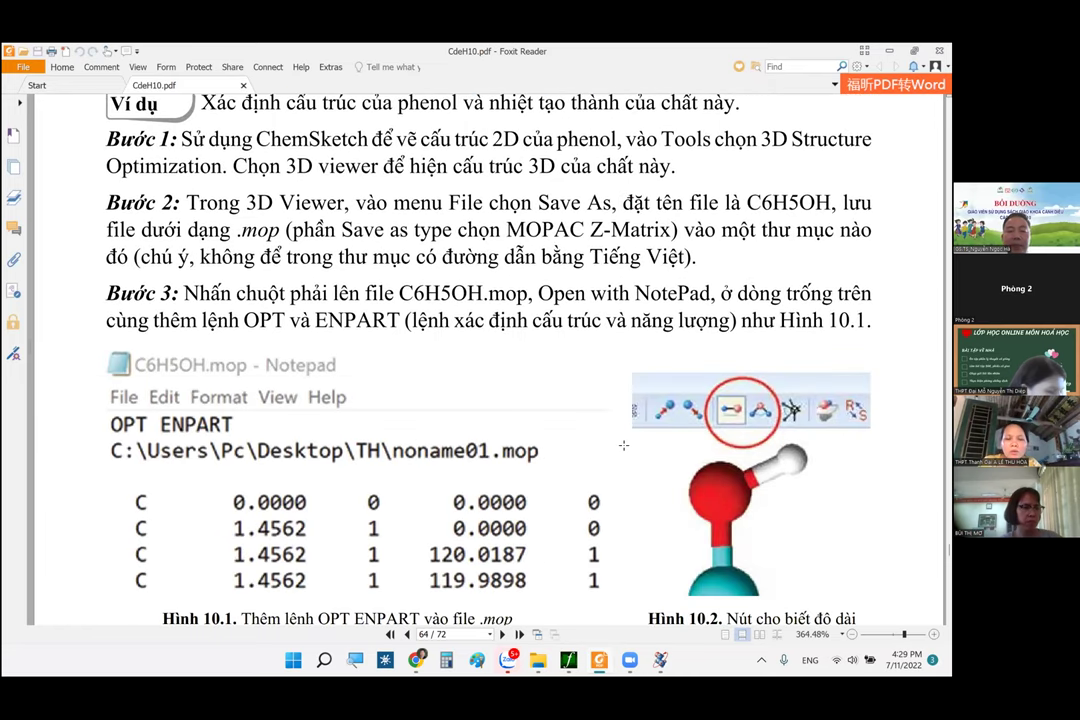
scroll(623, 445, "down", 1)
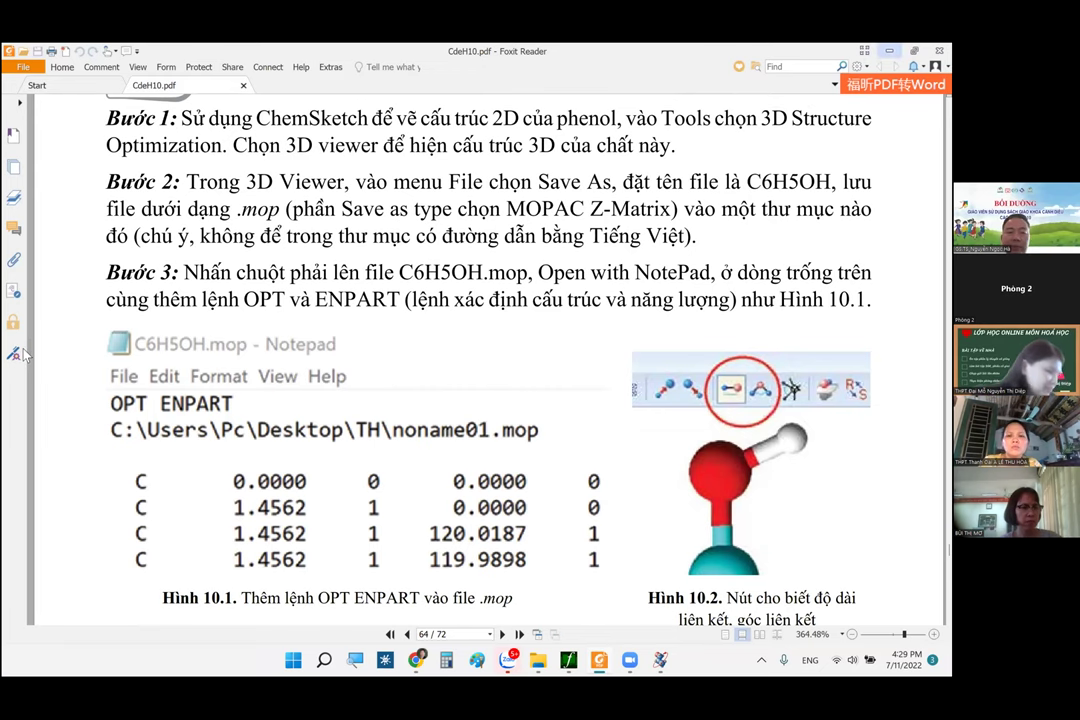
- Open noname01.mop from the TMP folder in Notepad and check step 3 on page 64 for the commands to add
key("super+d")
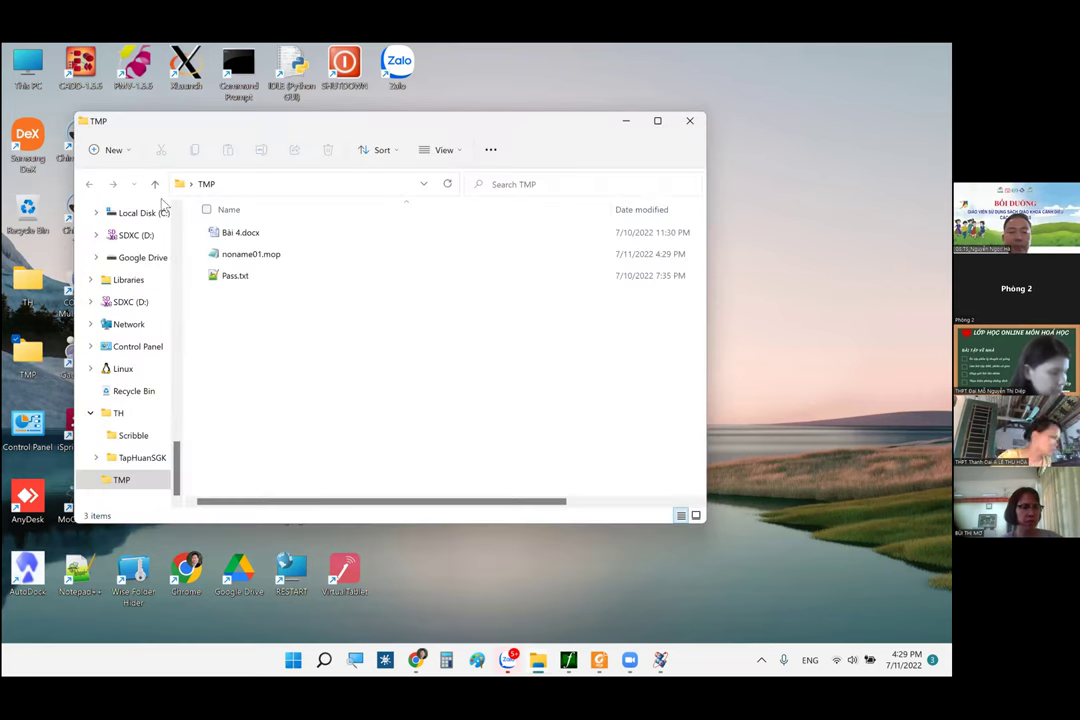
key("super+Up")
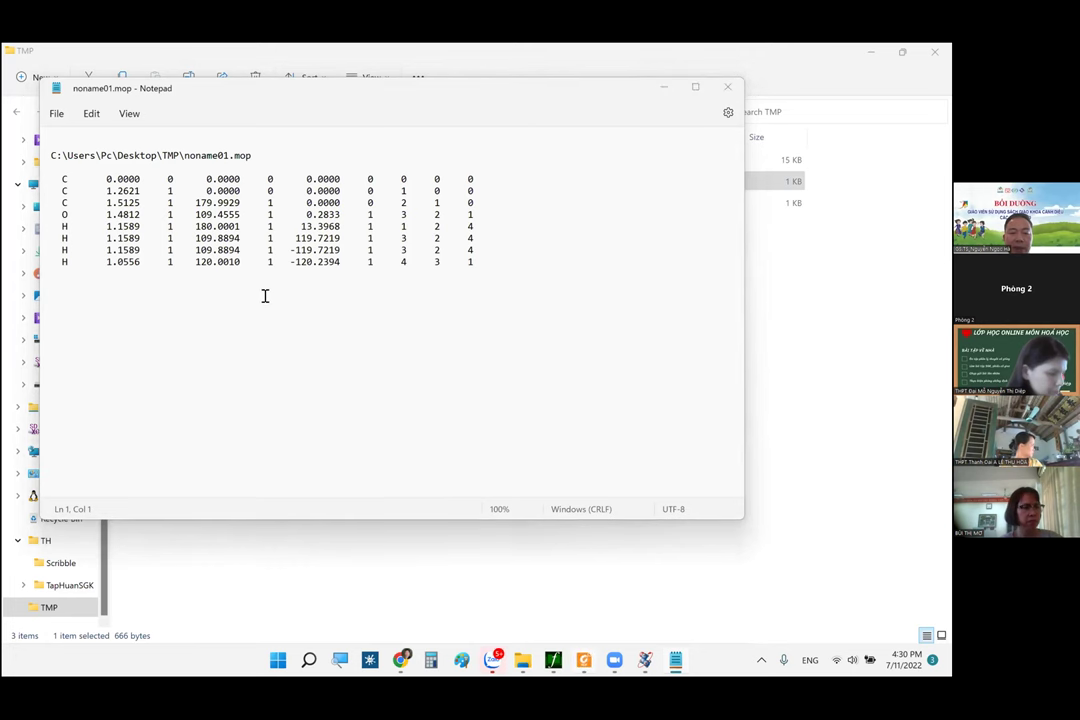
key("alt+Tab")
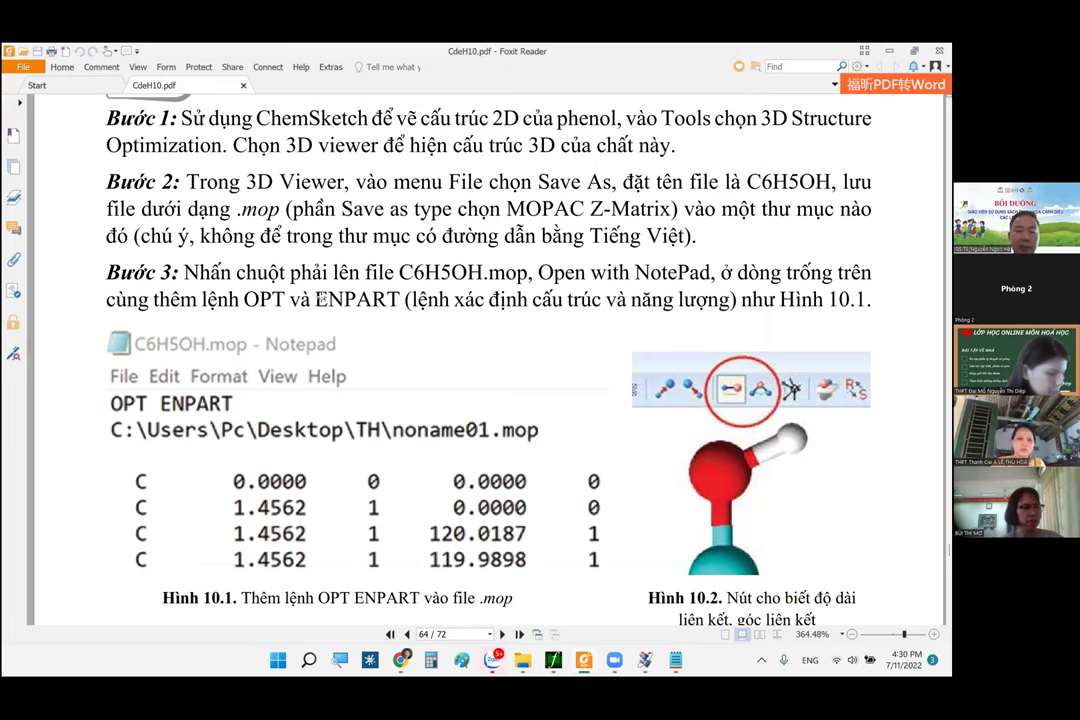
- Add "opt enpart" to the blank first line of noname01.mop in Notepad and save the file
left_click(676, 660)
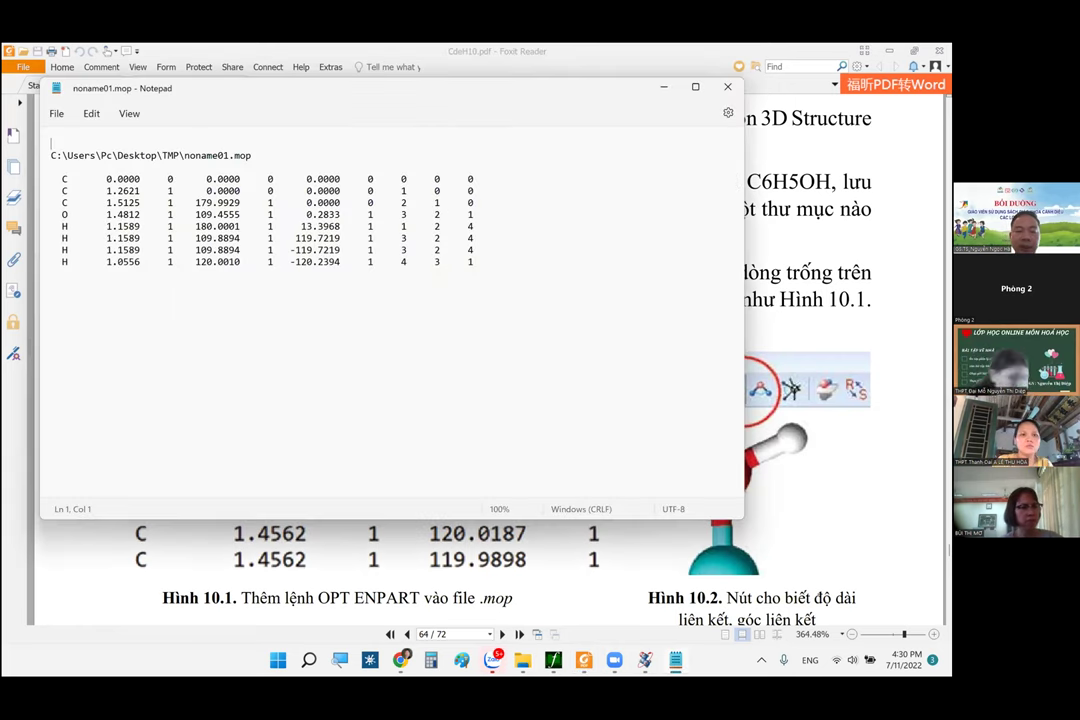
type("opt ")
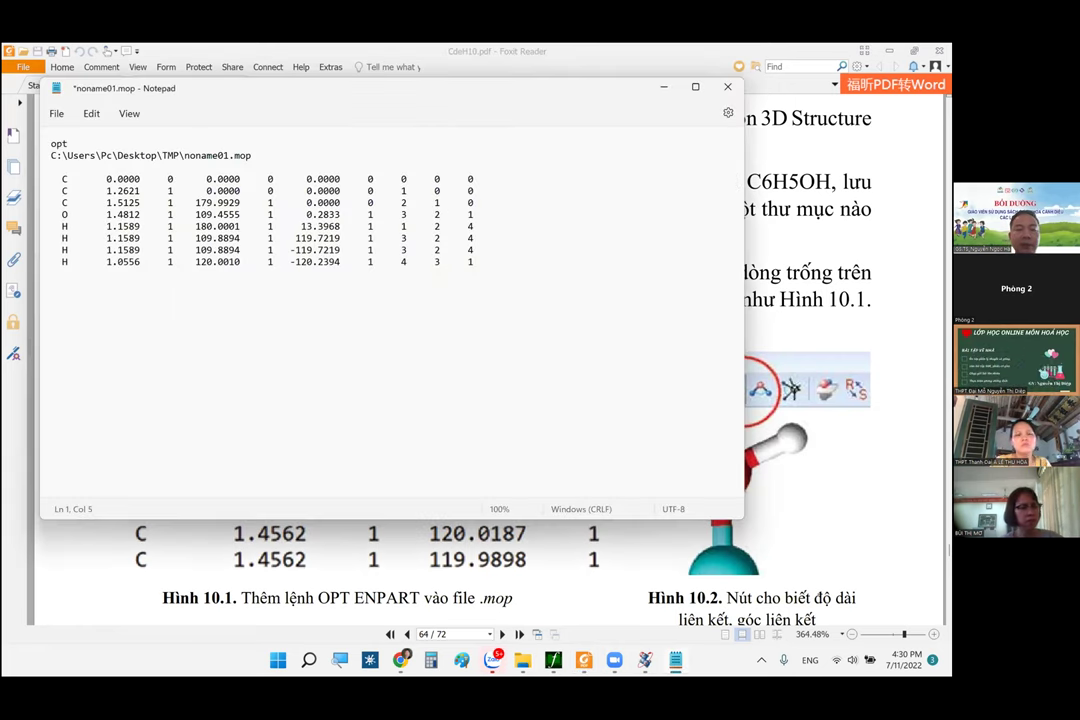
type("enpart")
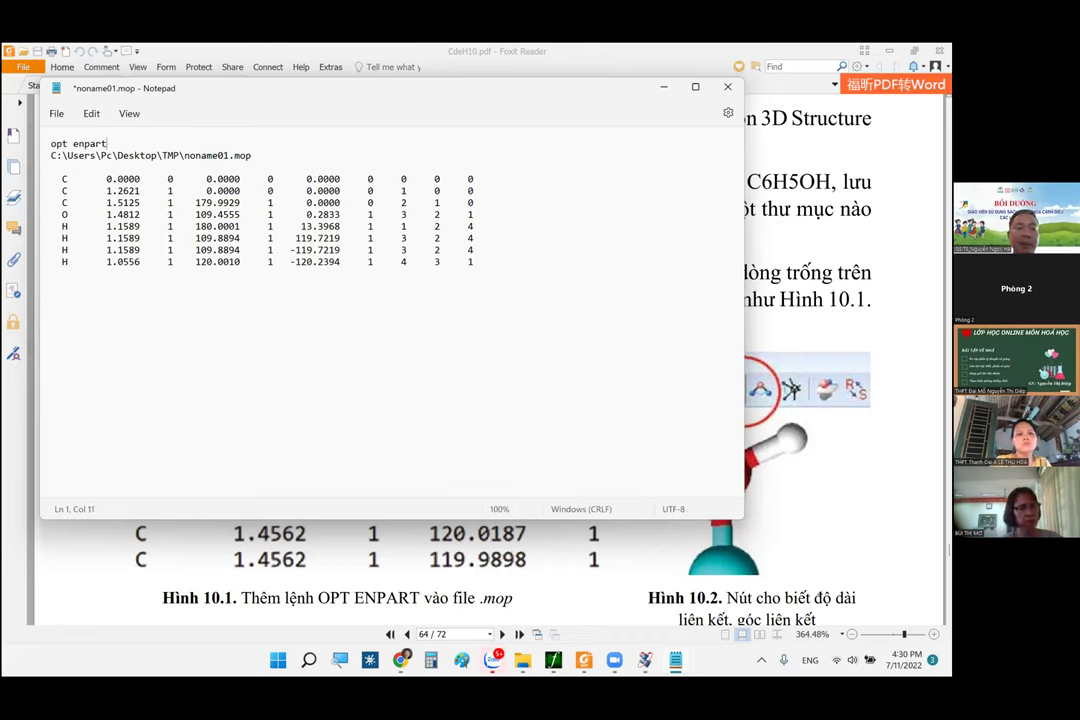
left_click(57, 113)
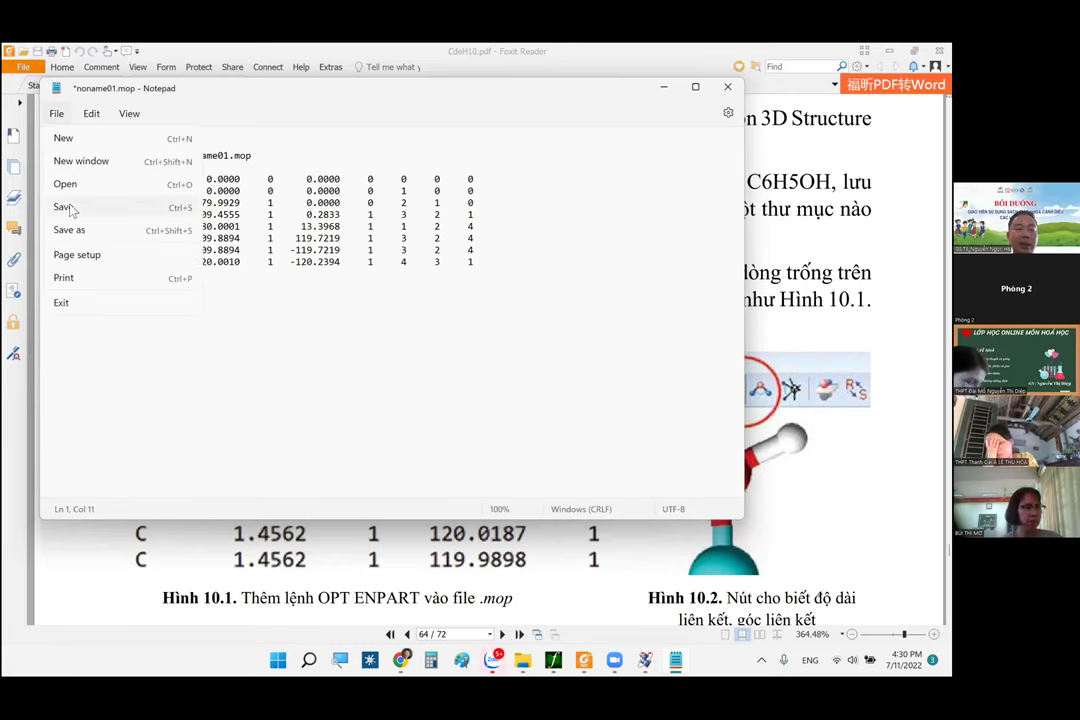
key("ctrl+s")
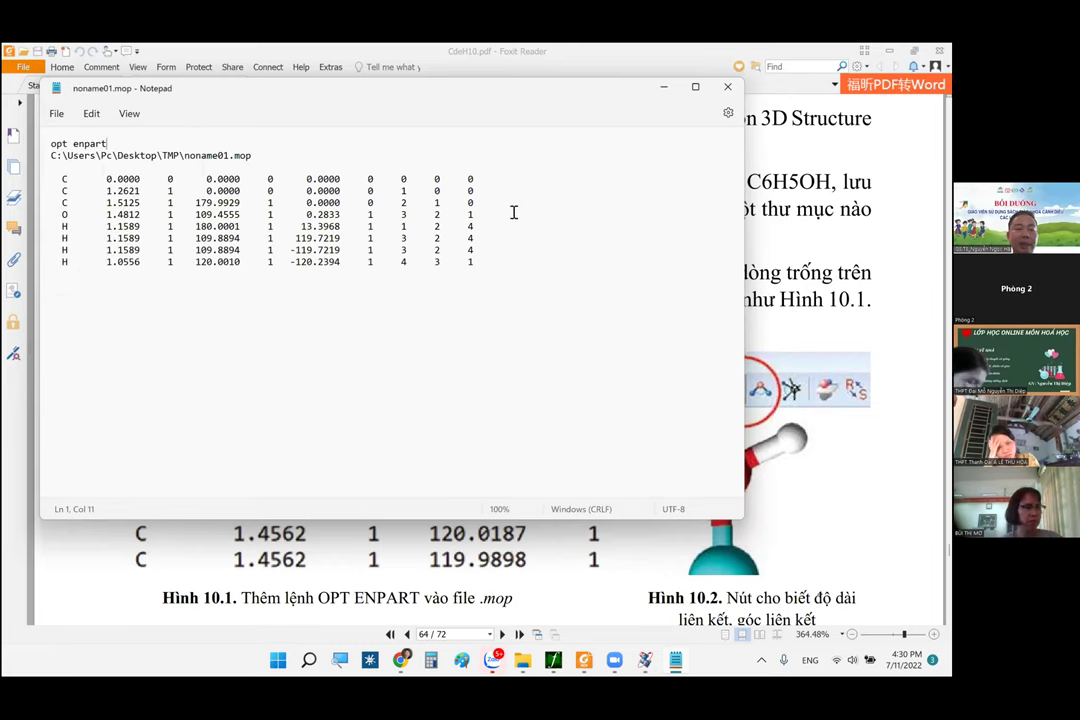
left_click(663, 89)
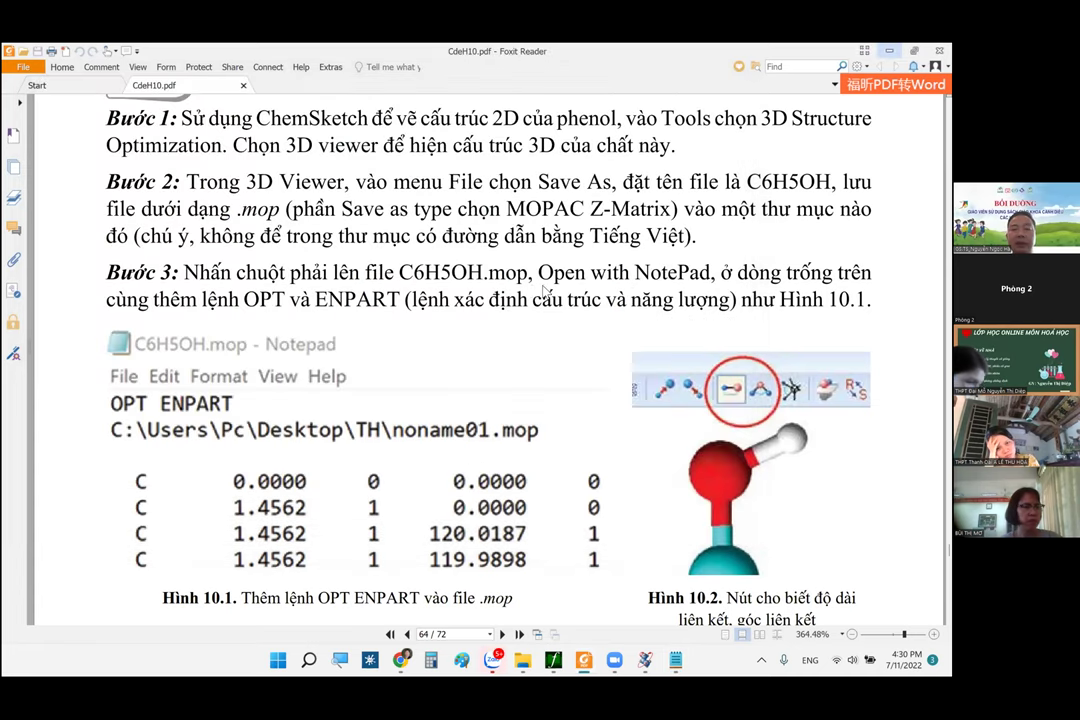
- Bring up the choice of apps for opening noname01.mop from the TMP folder
key("alt+Tab")
left_click(223, 221)
left_click(180, 187)
right_click(180, 187)
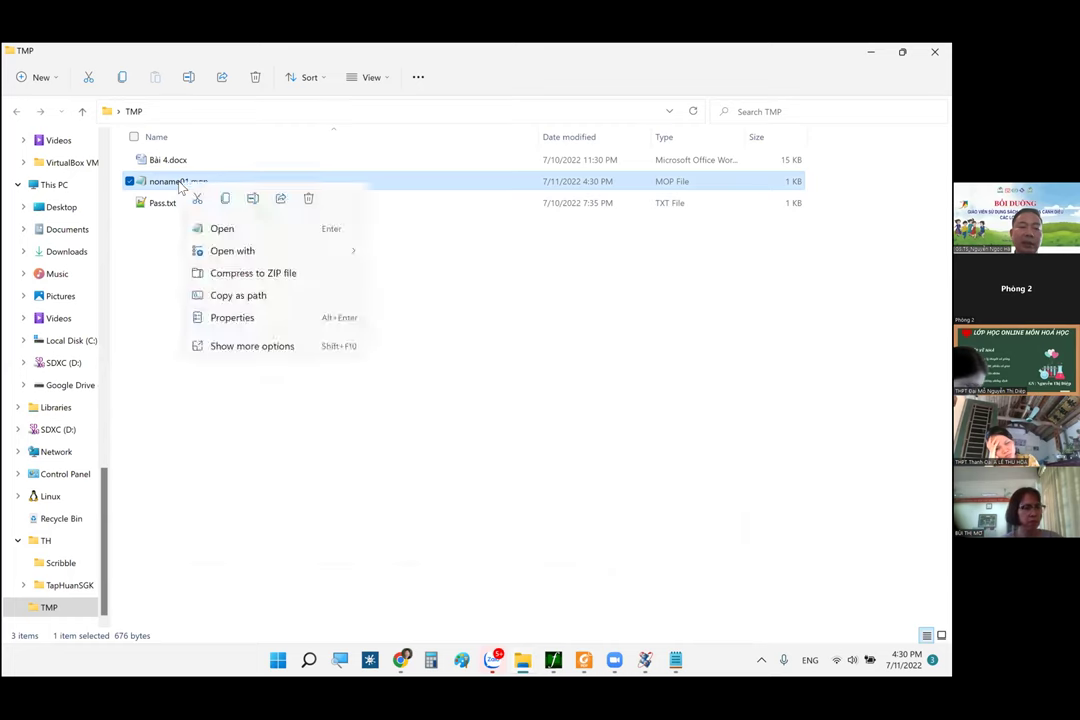
mouse_move(301, 256)
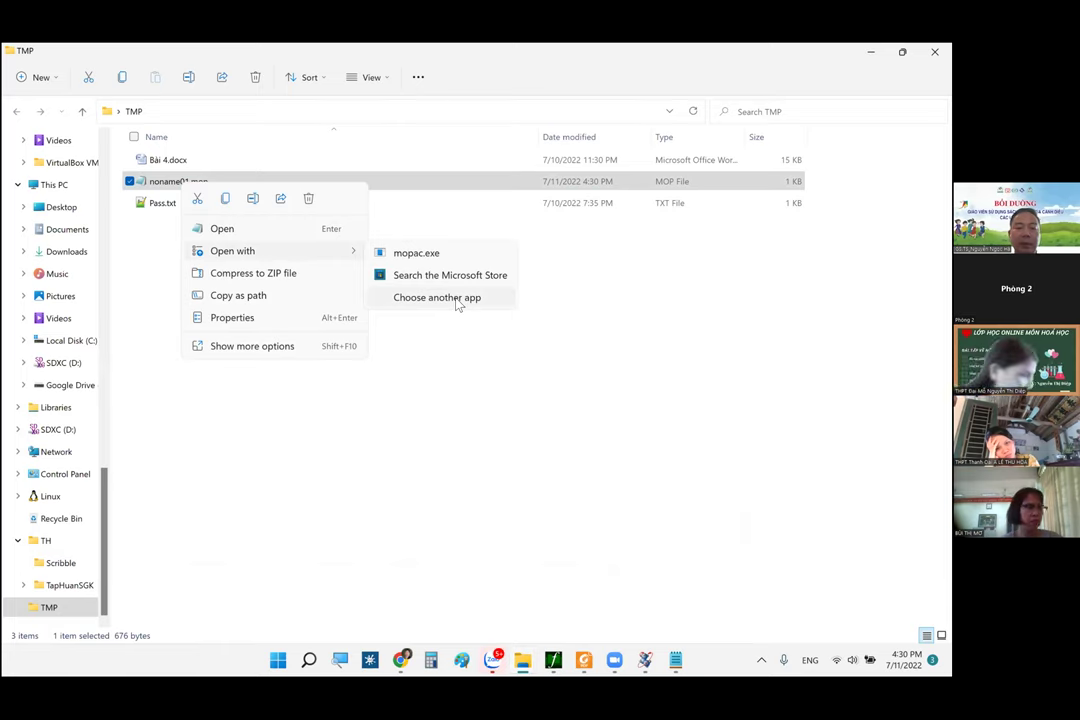
key("Escape")
key("Escape")
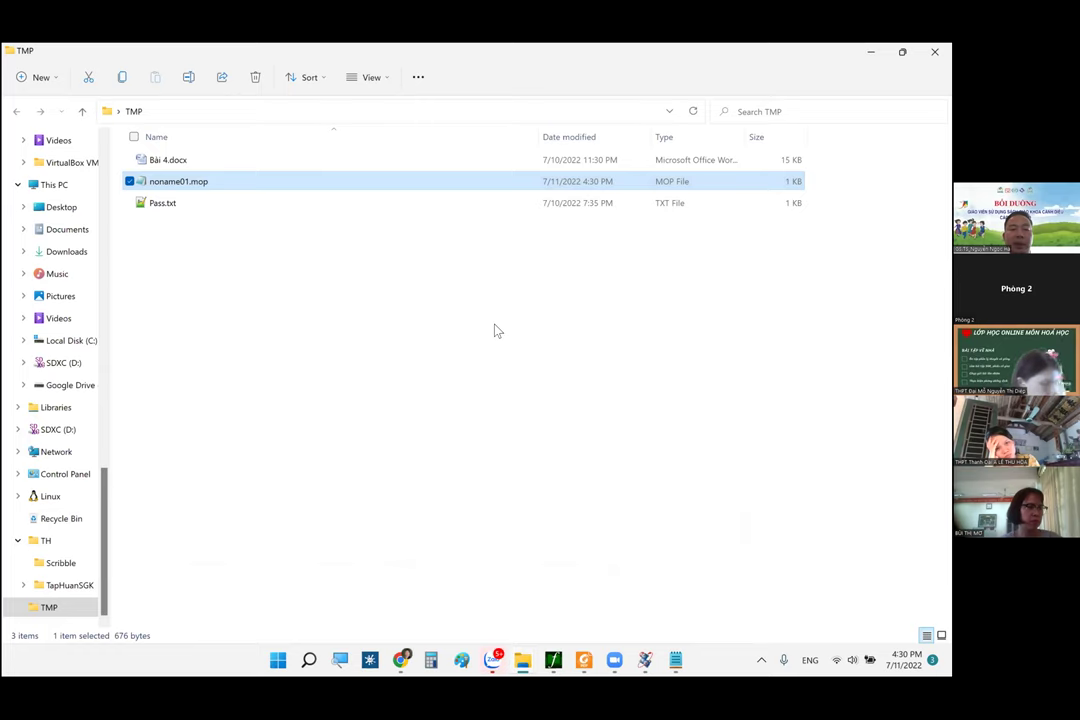
double_click(210, 183)
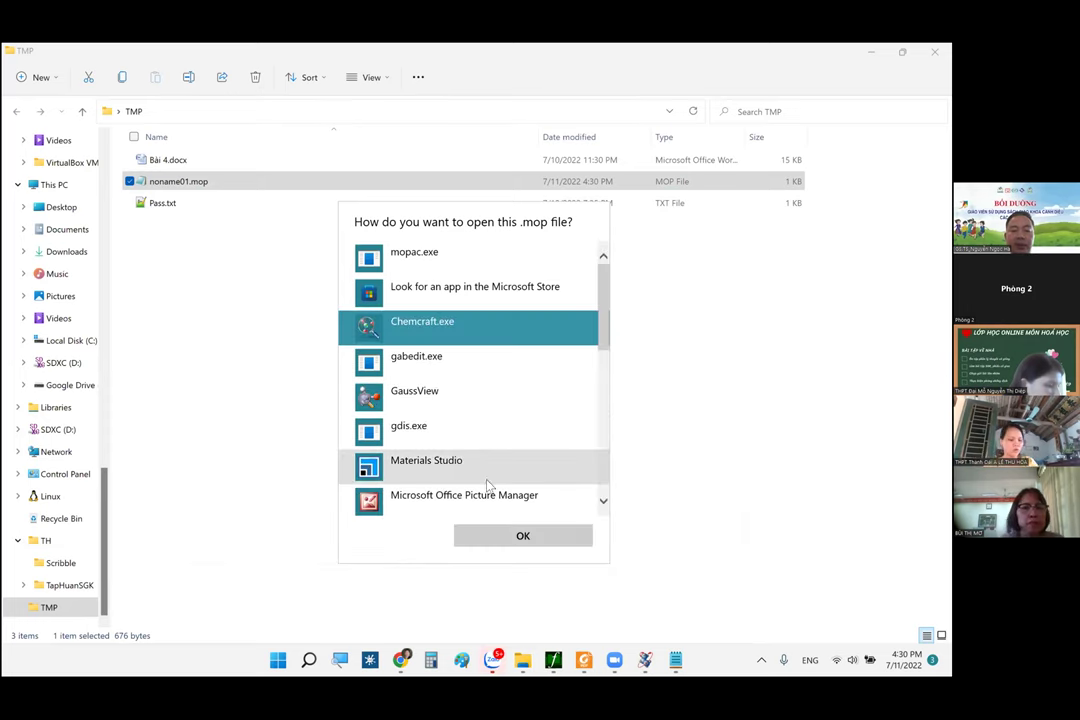
- Open noname01.mop with mopac.exe from the bin folder of MOPAC in Program Files to run the calculation
scroll(420, 420, "down", 5)
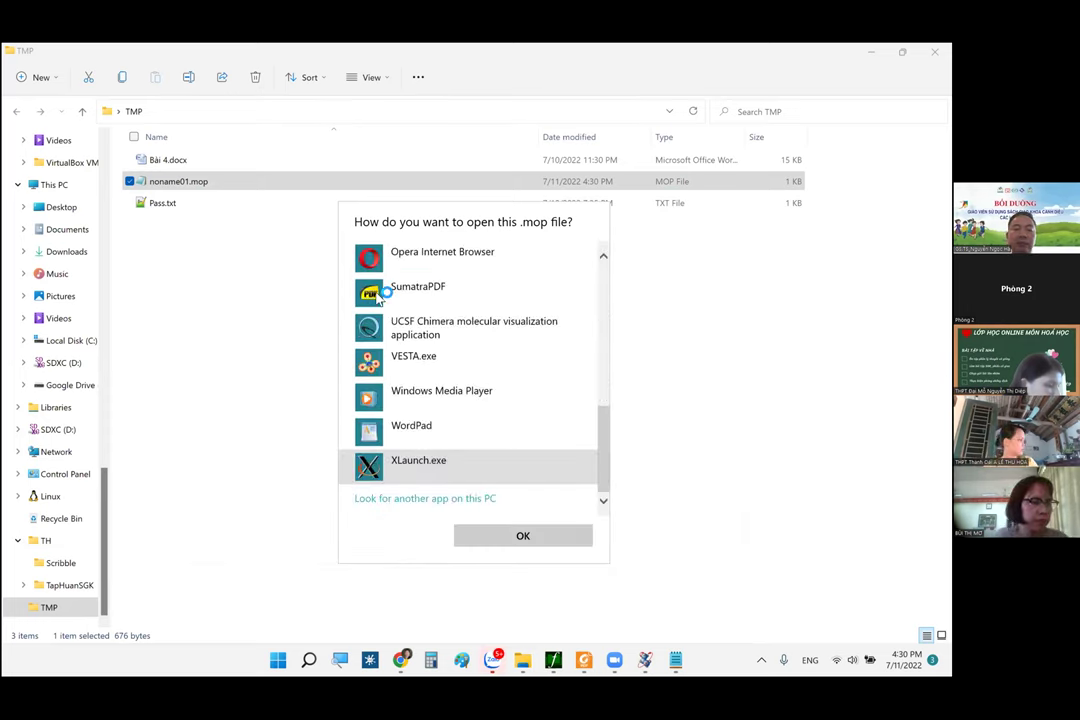
left_click(425, 498)
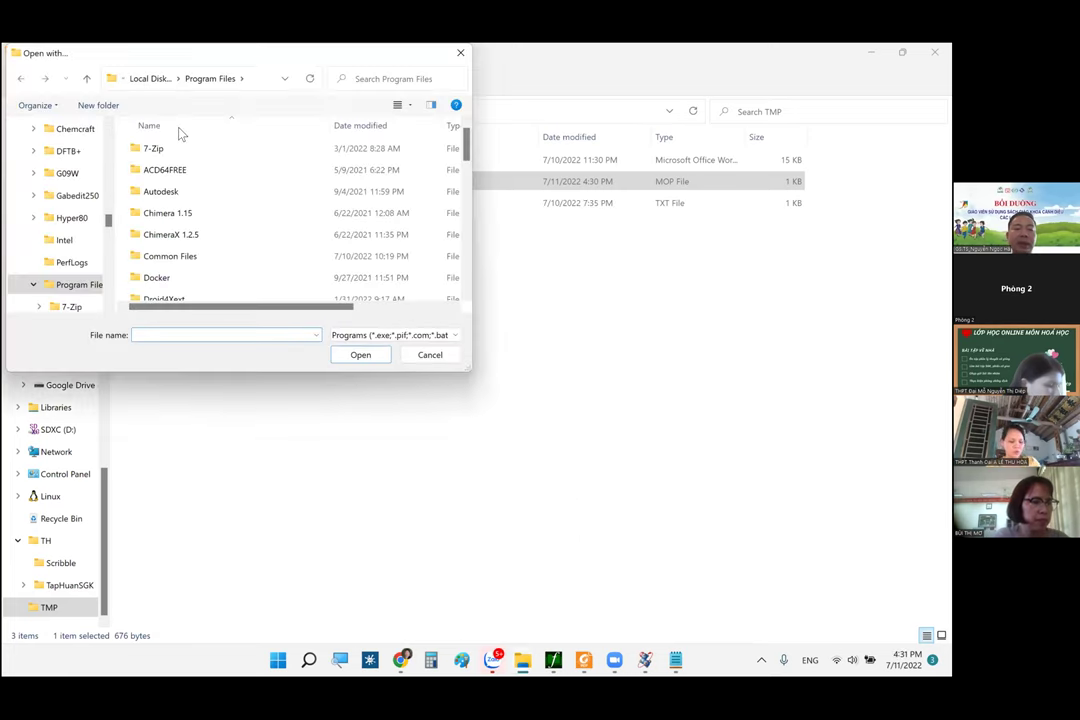
left_click(467, 168)
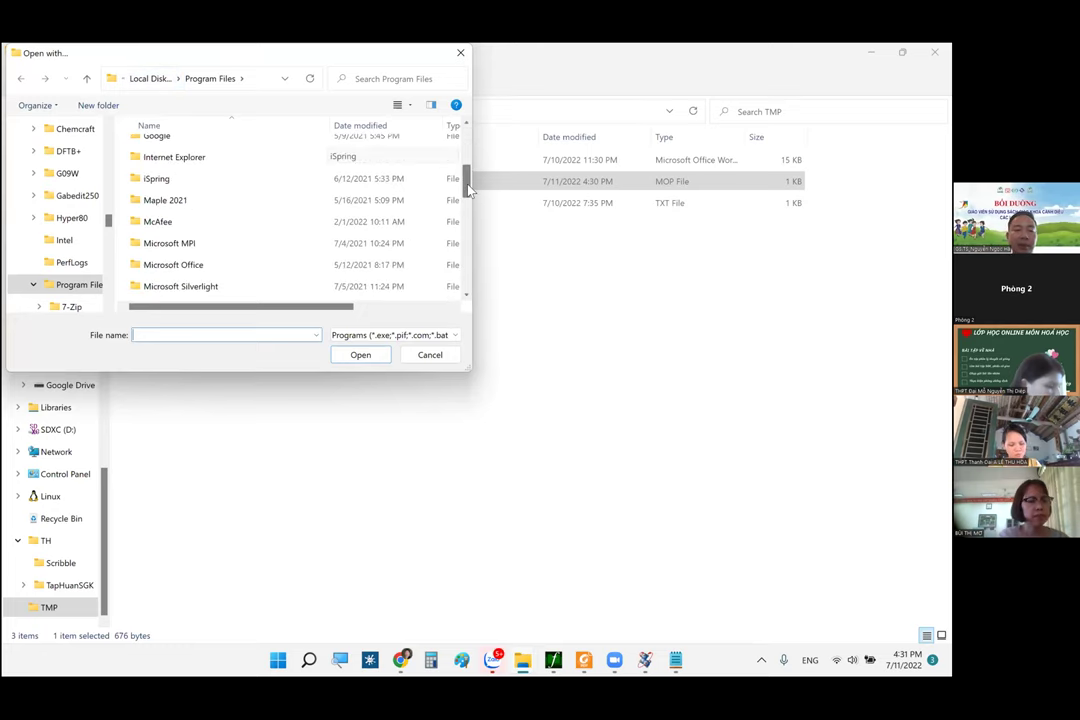
left_click_drag(467, 190, 466, 211)
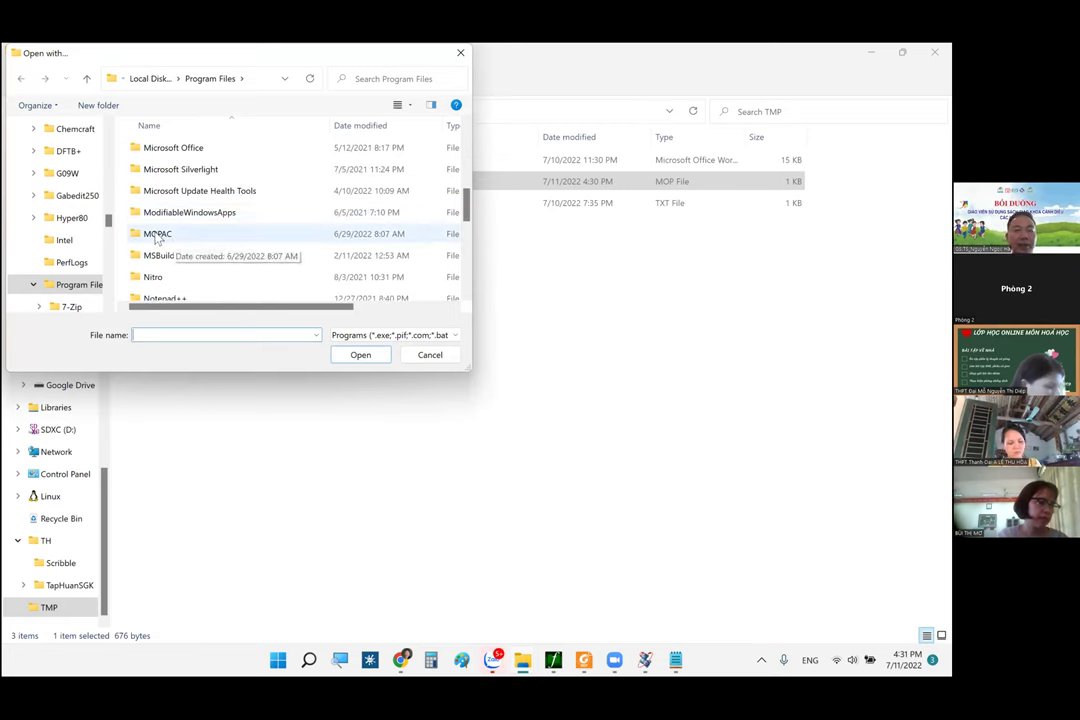
double_click(159, 238)
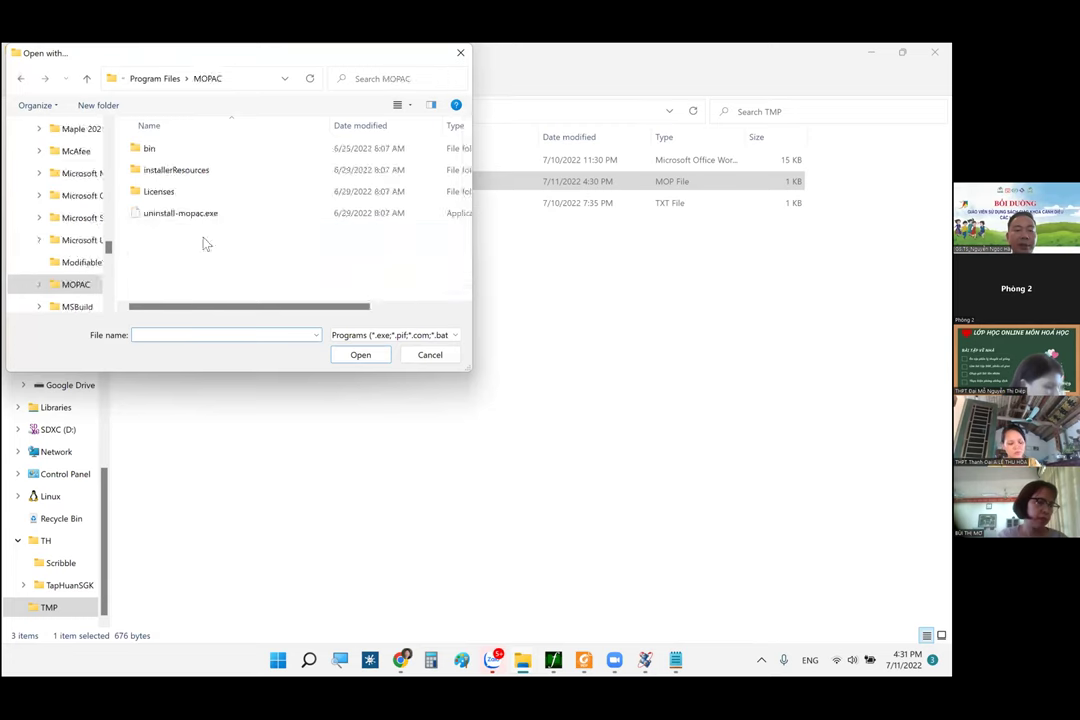
left_click(150, 152)
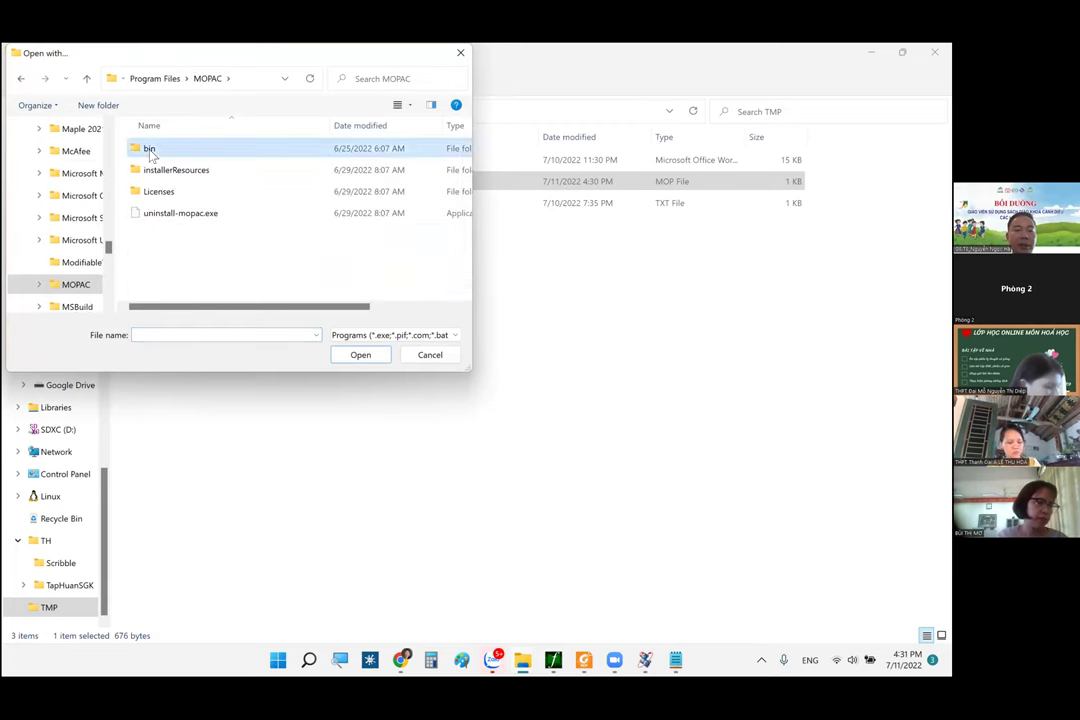
key("Return")
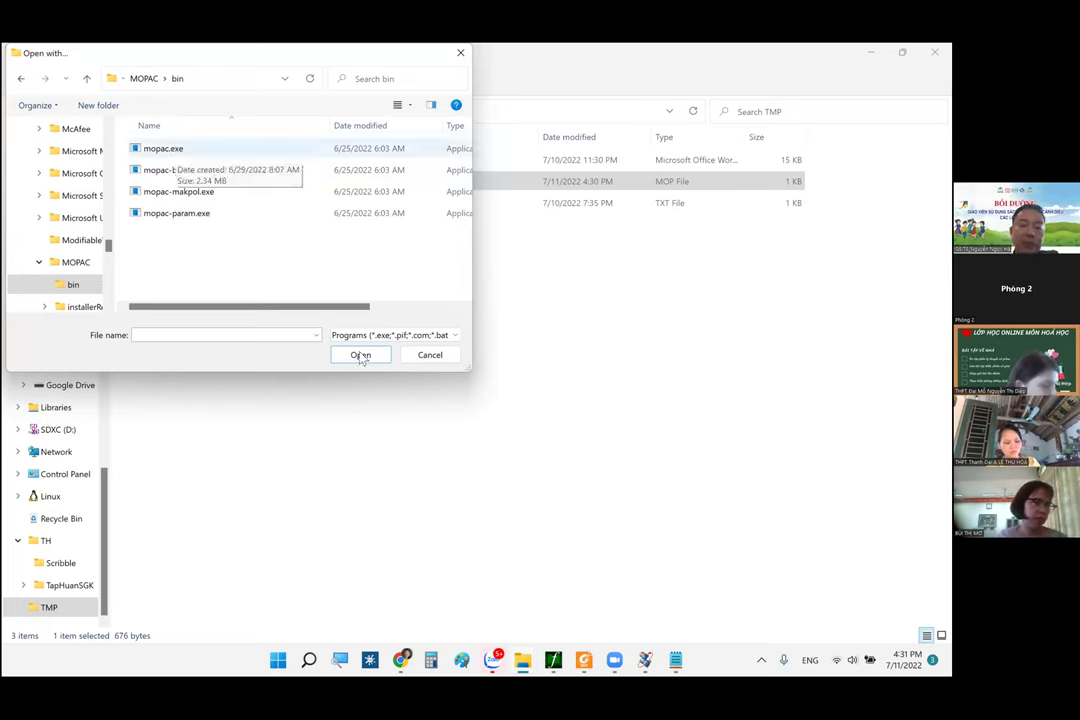
left_click(163, 149)
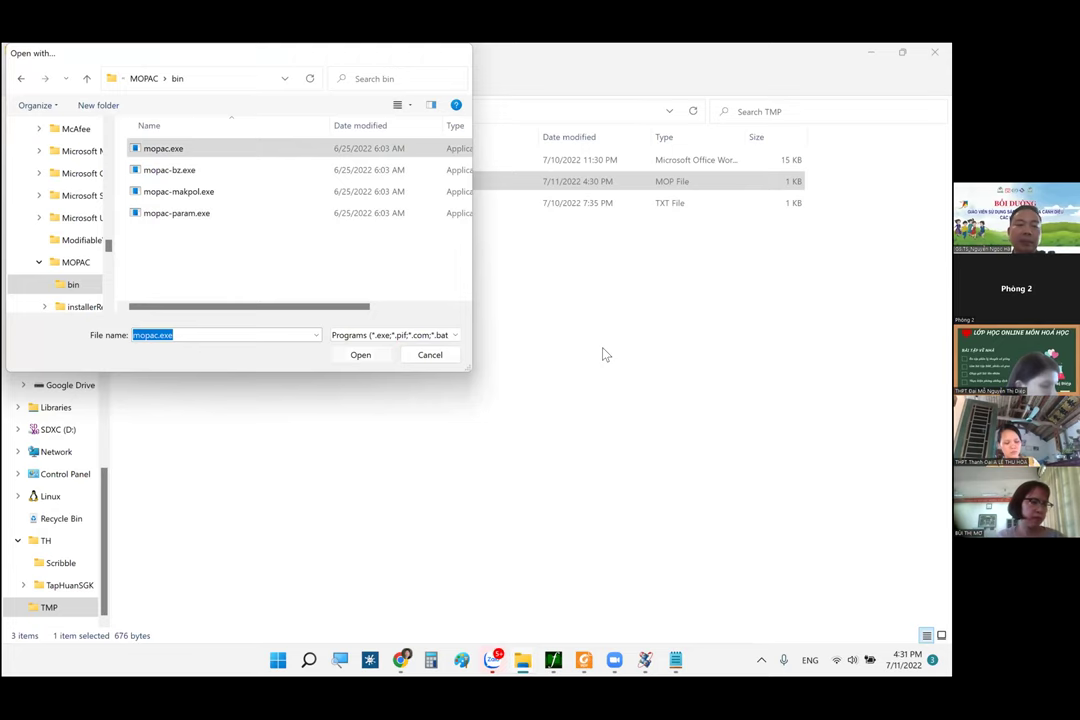
key("Return")
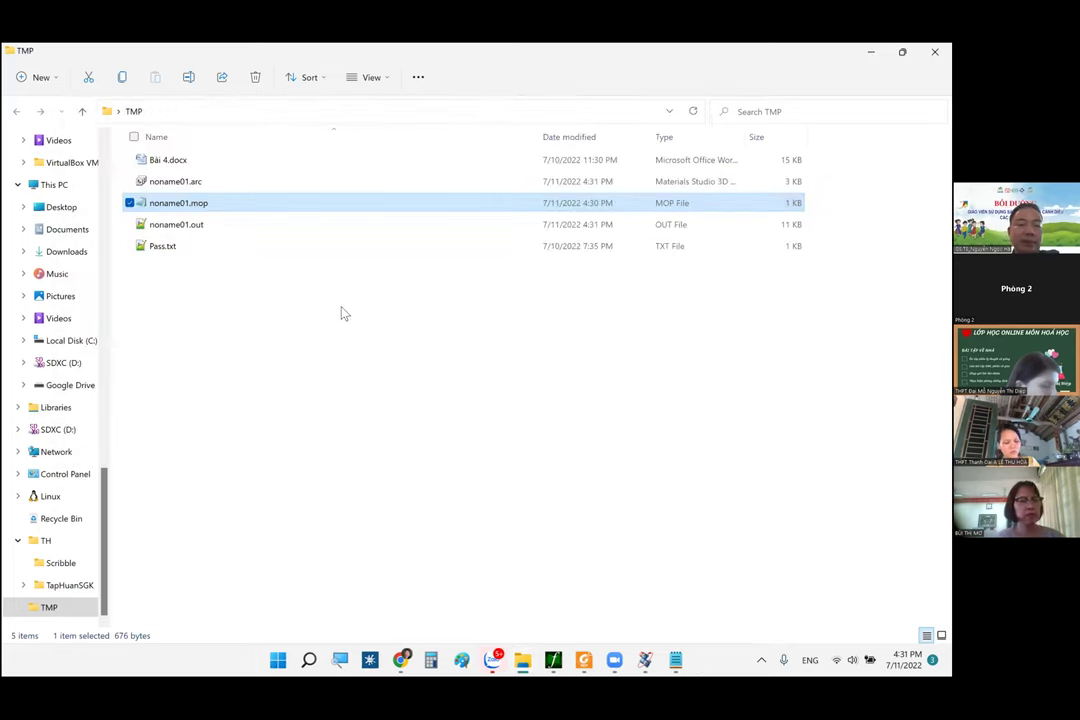
- Examine the noname01.arc and noname01.out files that MOPAC wrote in the TMP folder
left_click(129, 203)
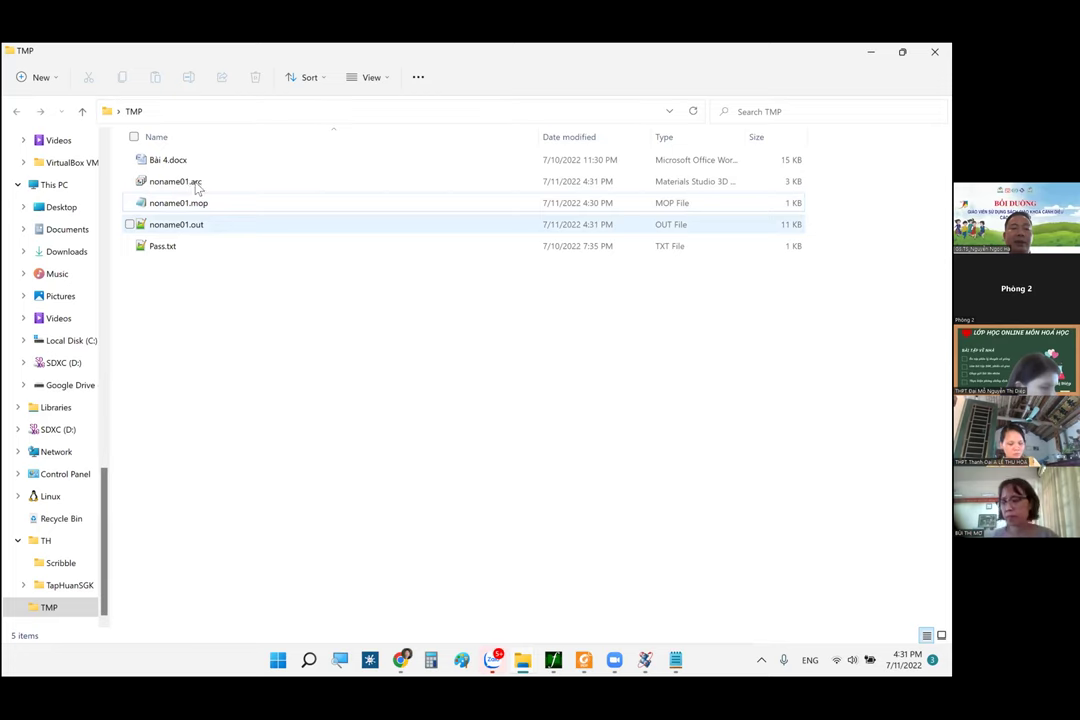
left_click(176, 224)
key("Up")
key("Up")
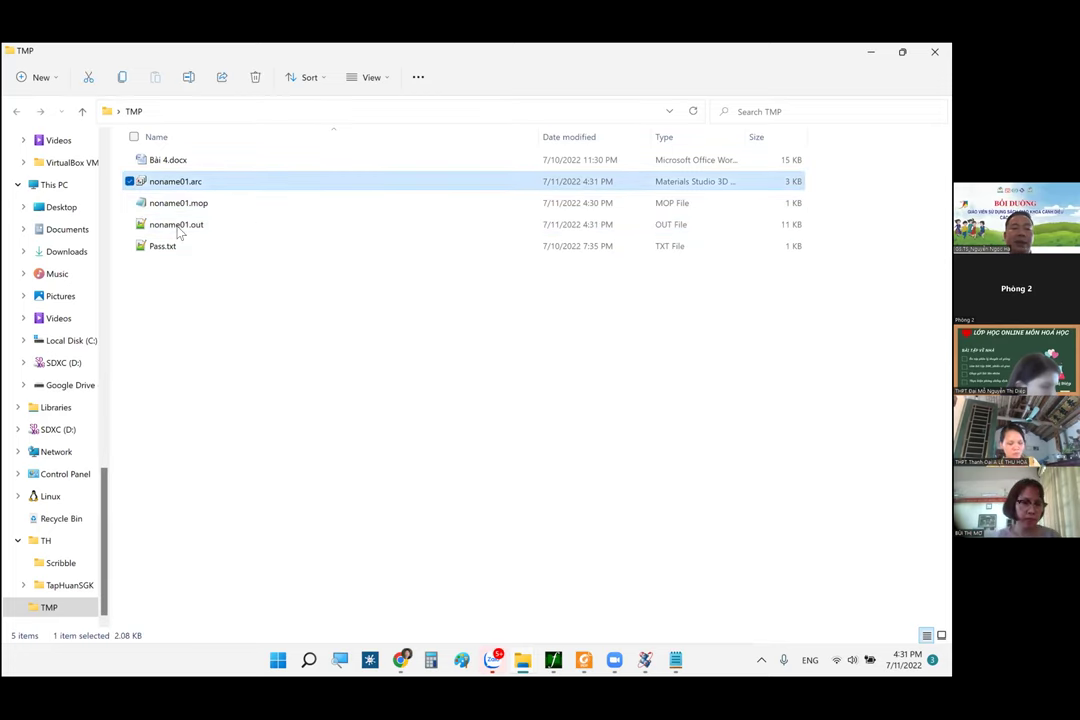
key("ctrl+space")
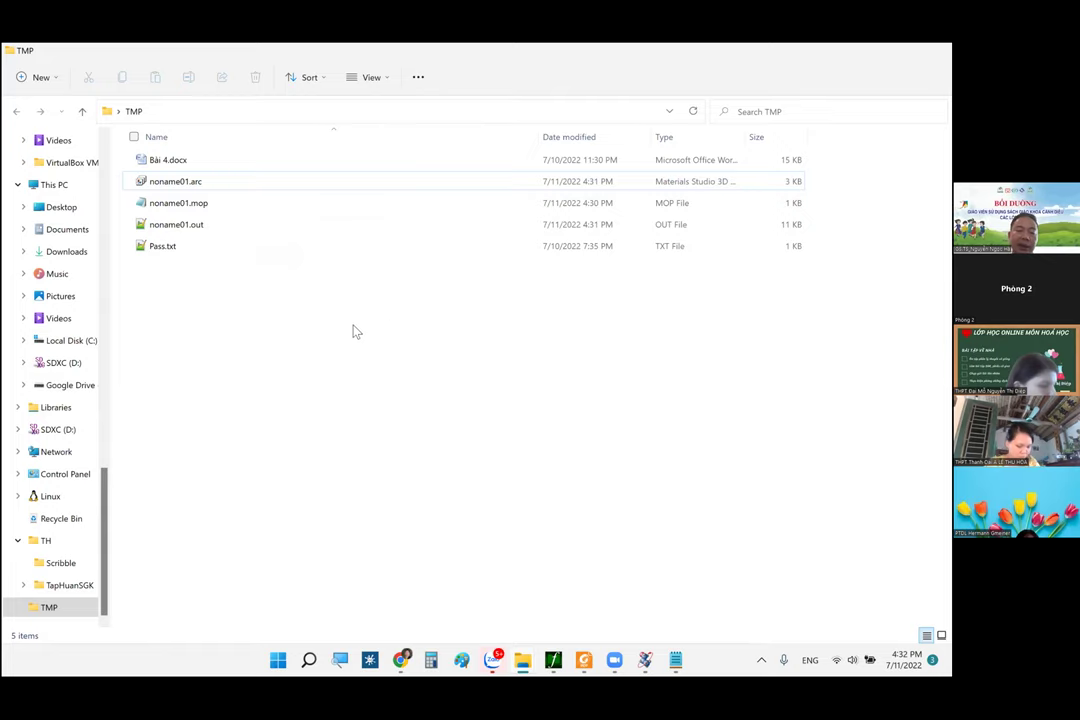
- Try turning on the hiding of extensions for known file types in Control Panel's File Explorer Options and discard the change
key("super+d")
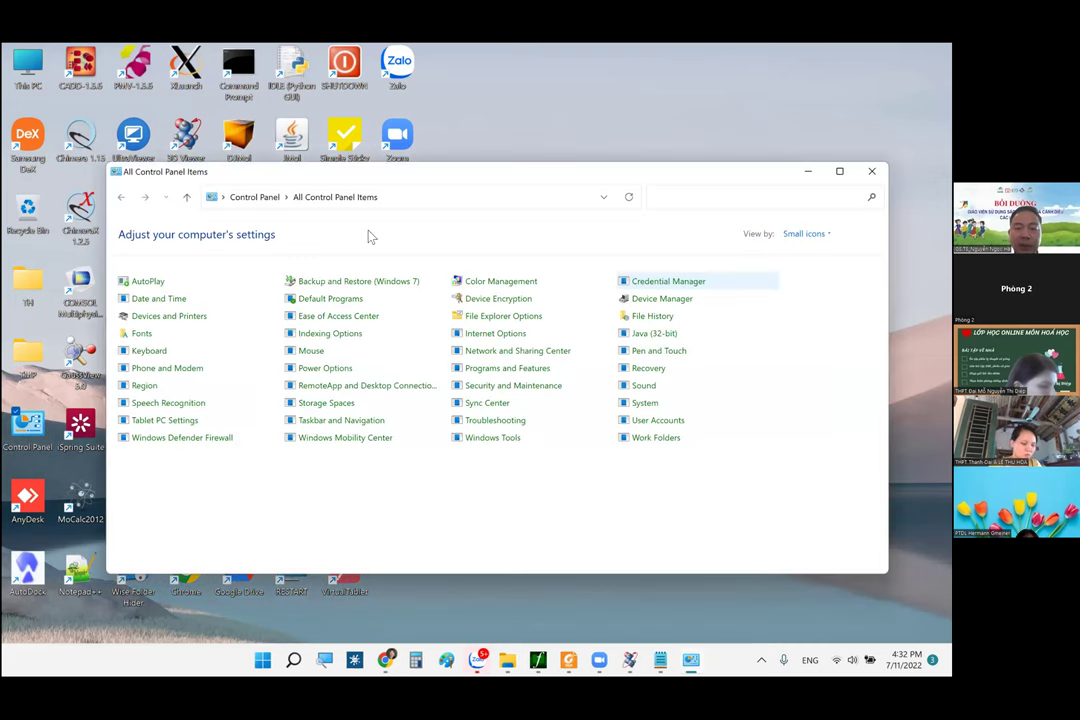
key("super+Up")
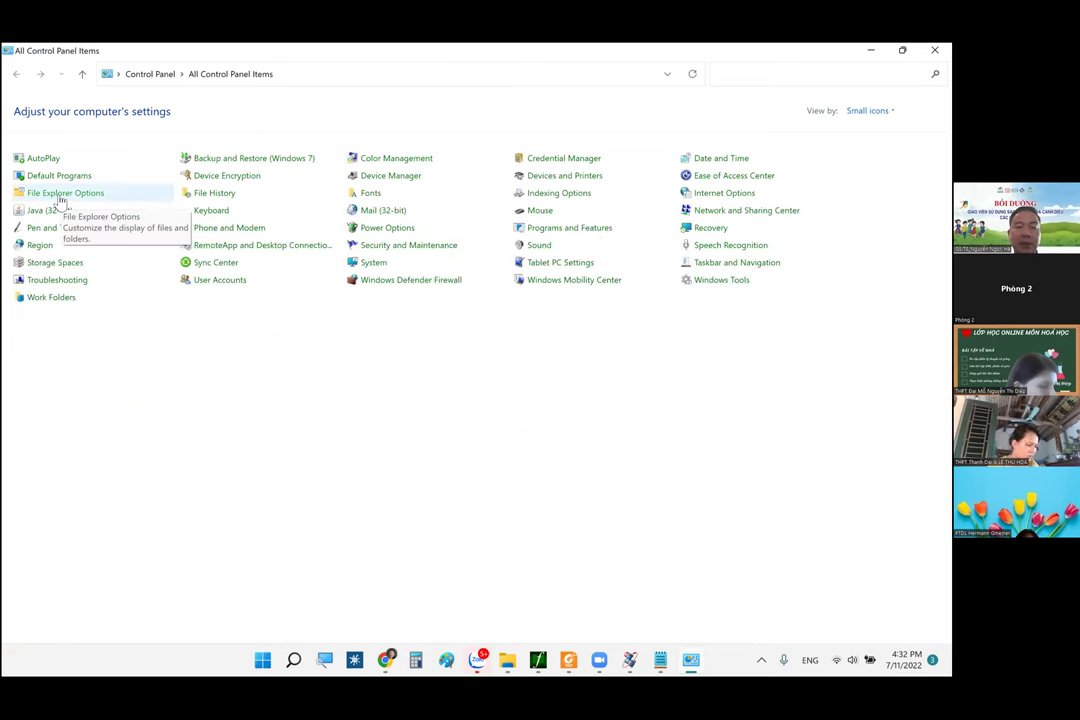
left_click(62, 195)
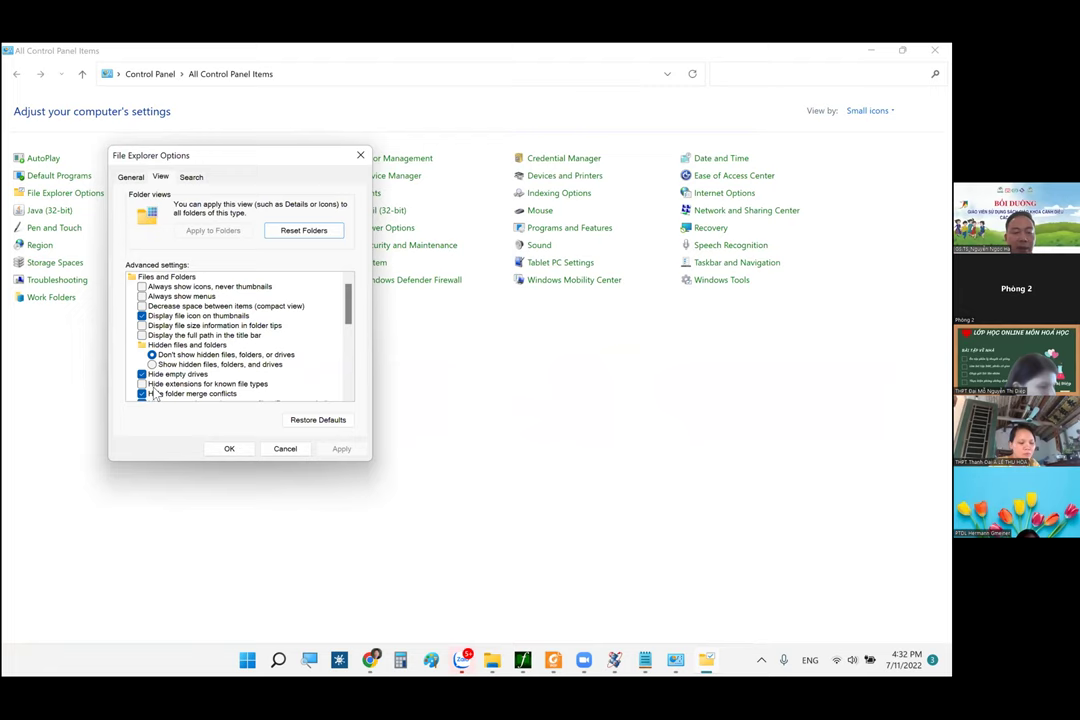
left_click(170, 384)
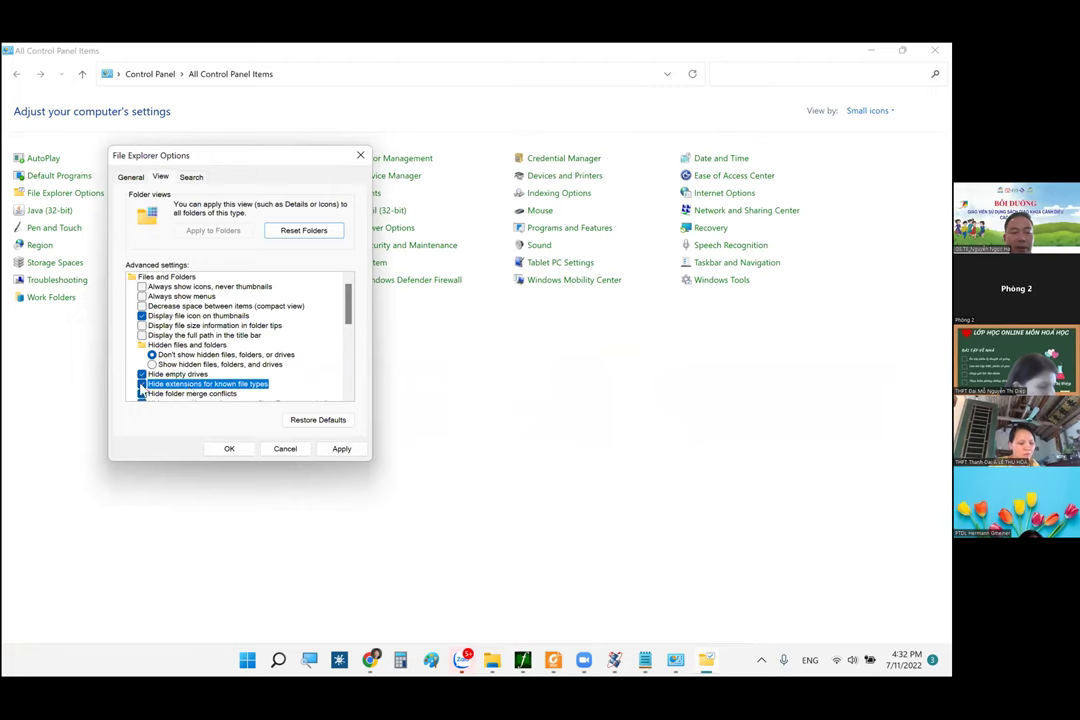
left_click(285, 448)
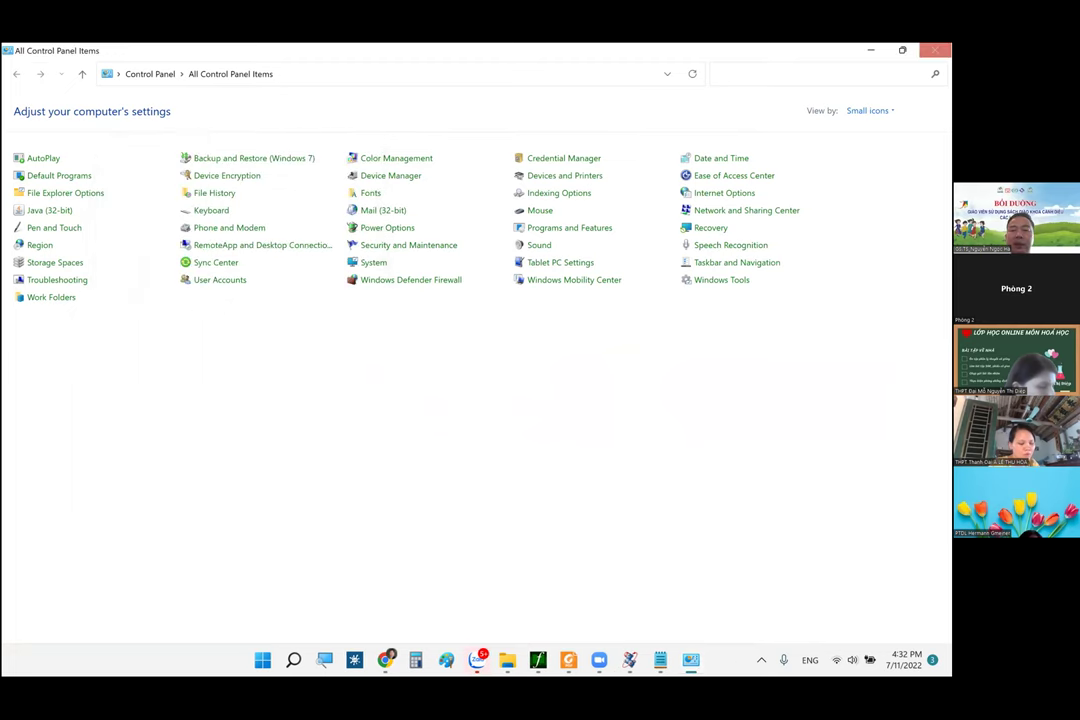
key("alt+F4")
- Check the phenol steps in the textbook PDF and open noname01.out from the TMP folder in Notepad++
left_click(582, 661)
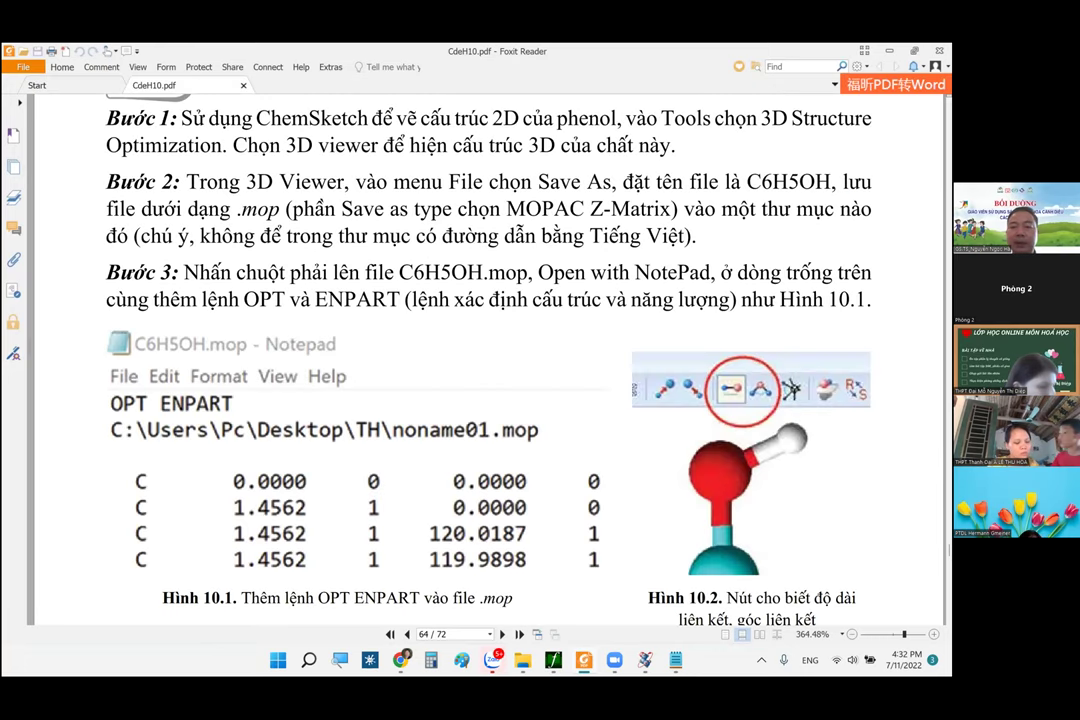
scroll(490, 350, "up", 3)
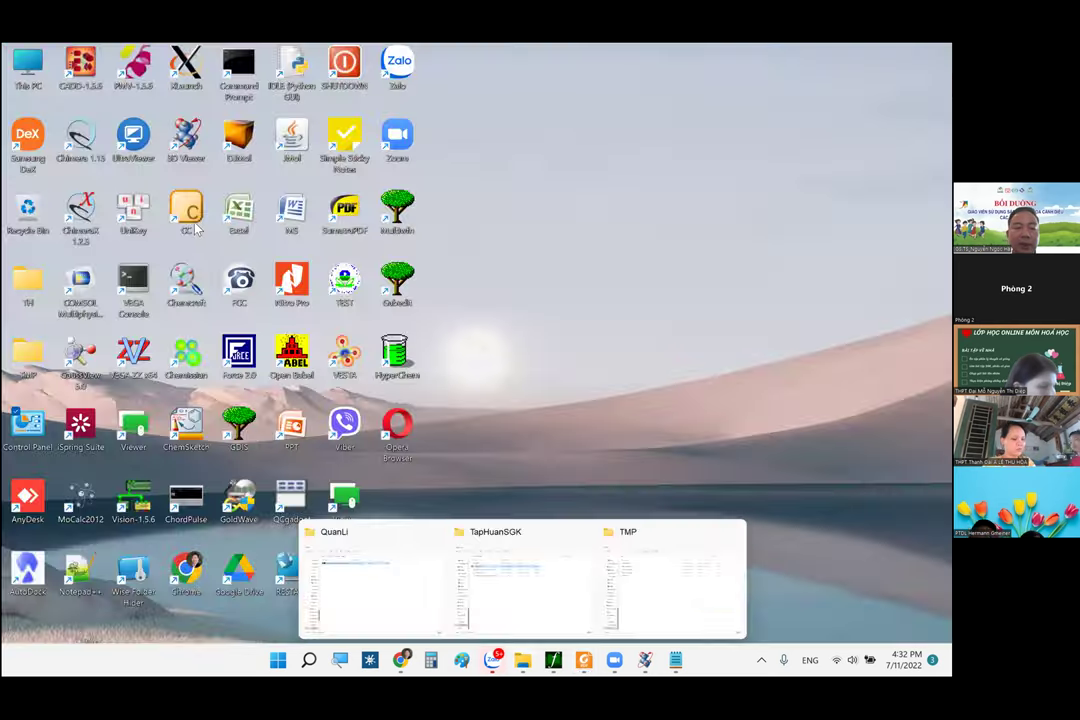
left_click(660, 575)
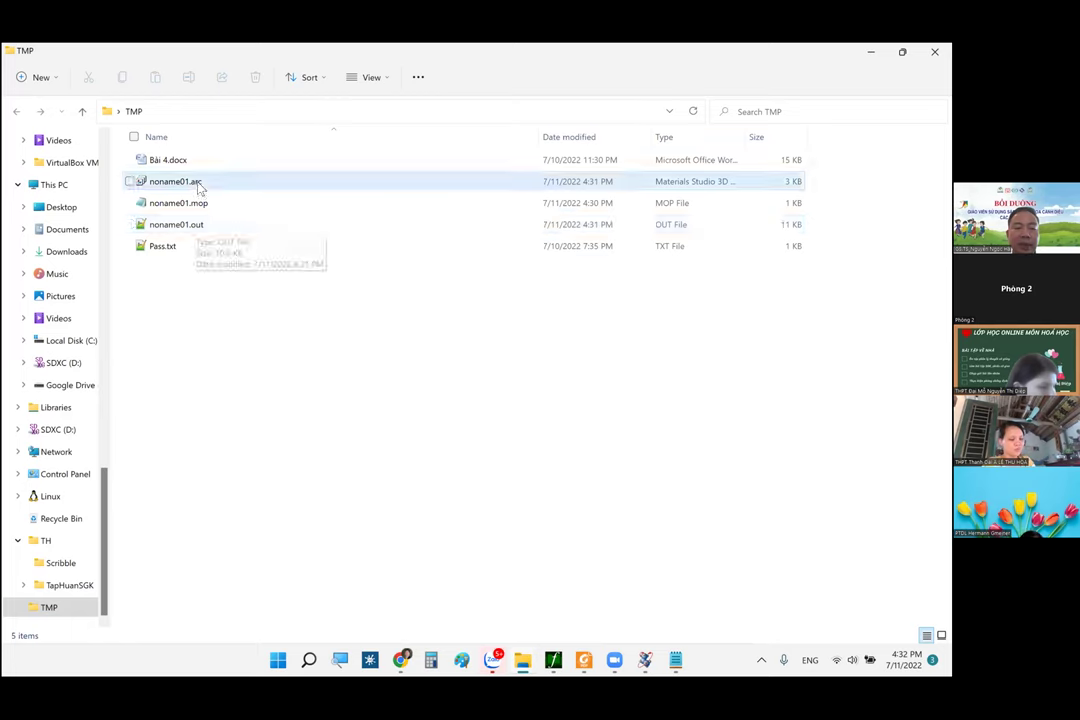
double_click(197, 229)
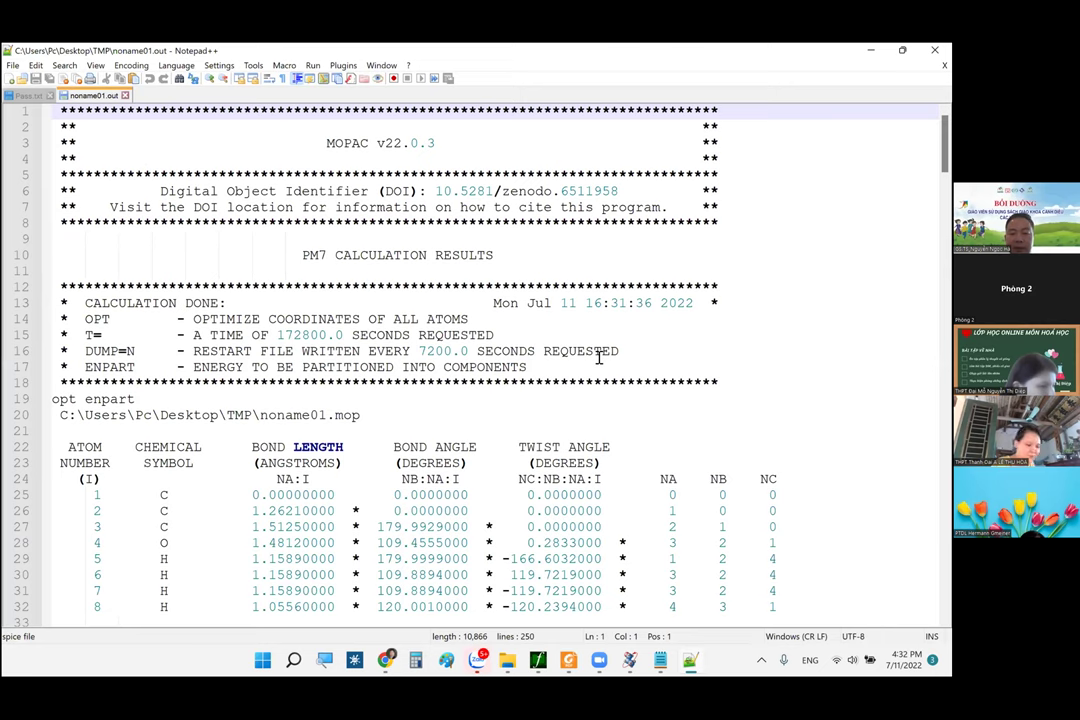
- Read through noname01.out to the PM7 calculation results and highlight the final heat of formation in kJ/mol
scroll(598, 357, "down", 12)
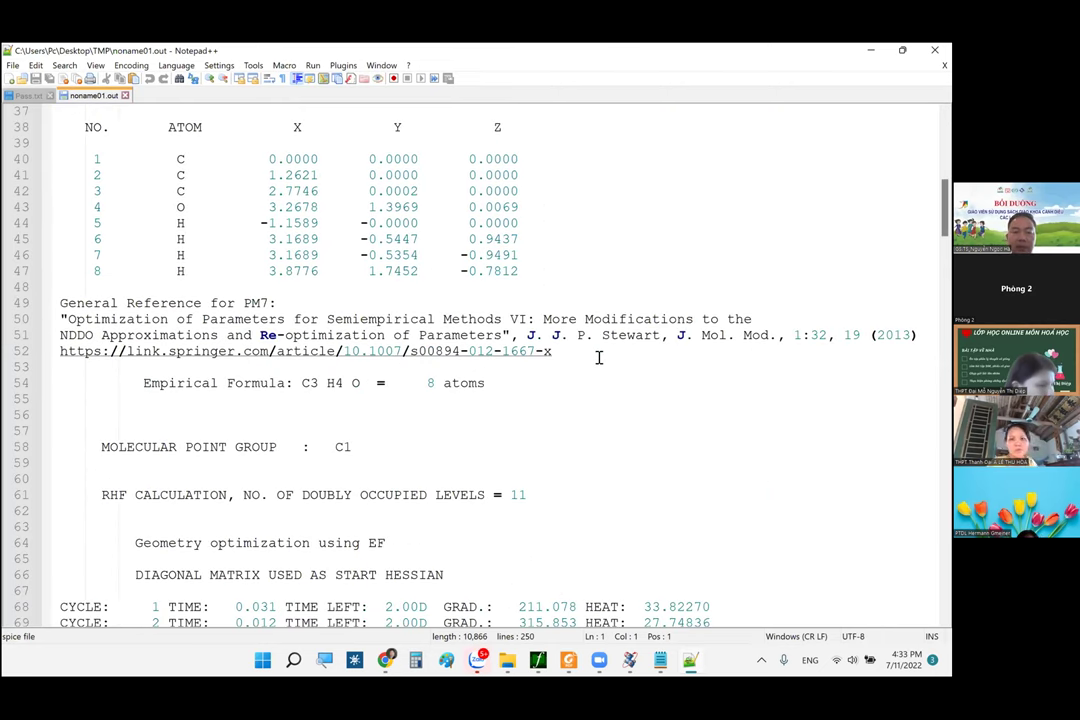
scroll(598, 357, "up", 8)
scroll(598, 357, "down", 20)
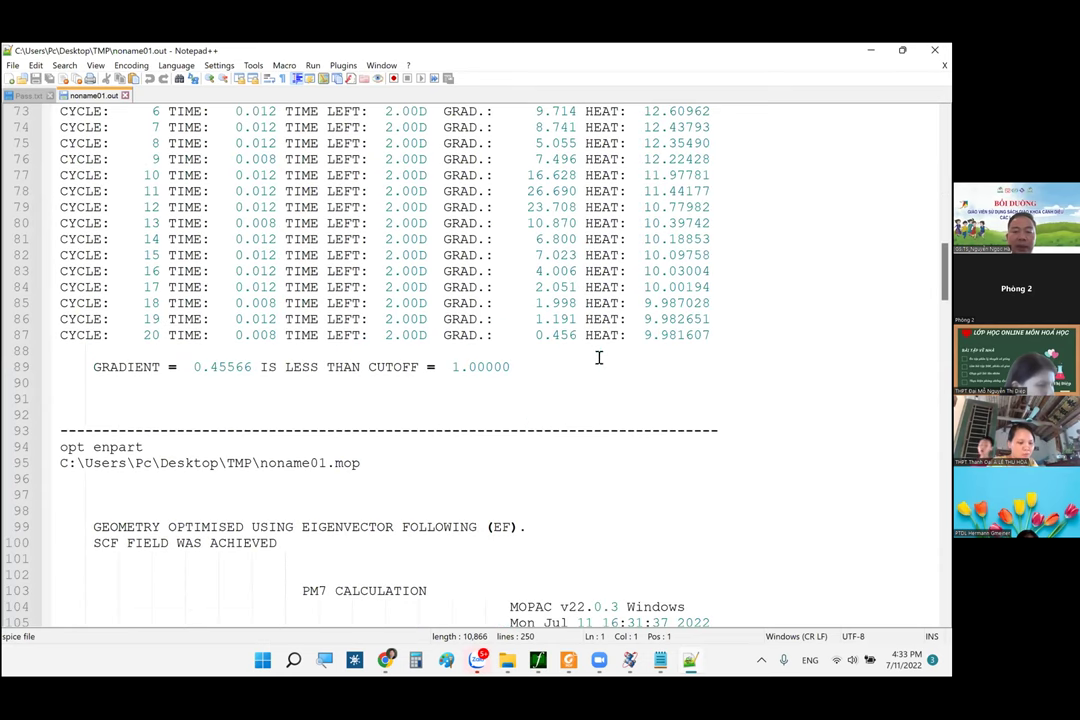
scroll(616, 368, "down", 1)
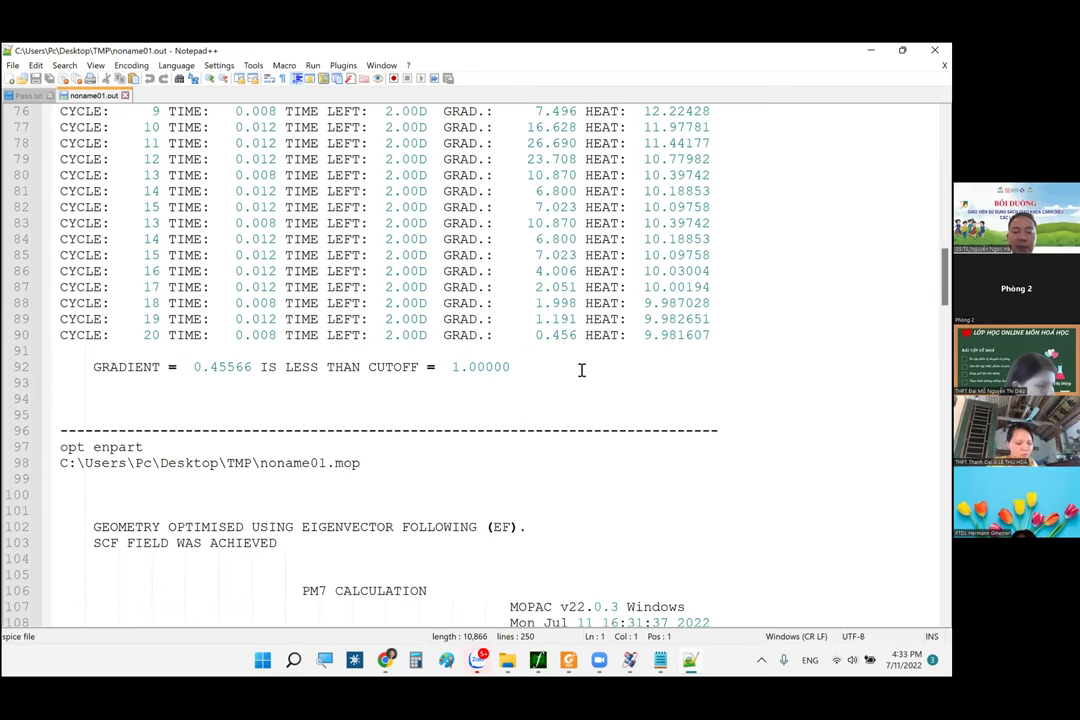
scroll(359, 369, "down", 5)
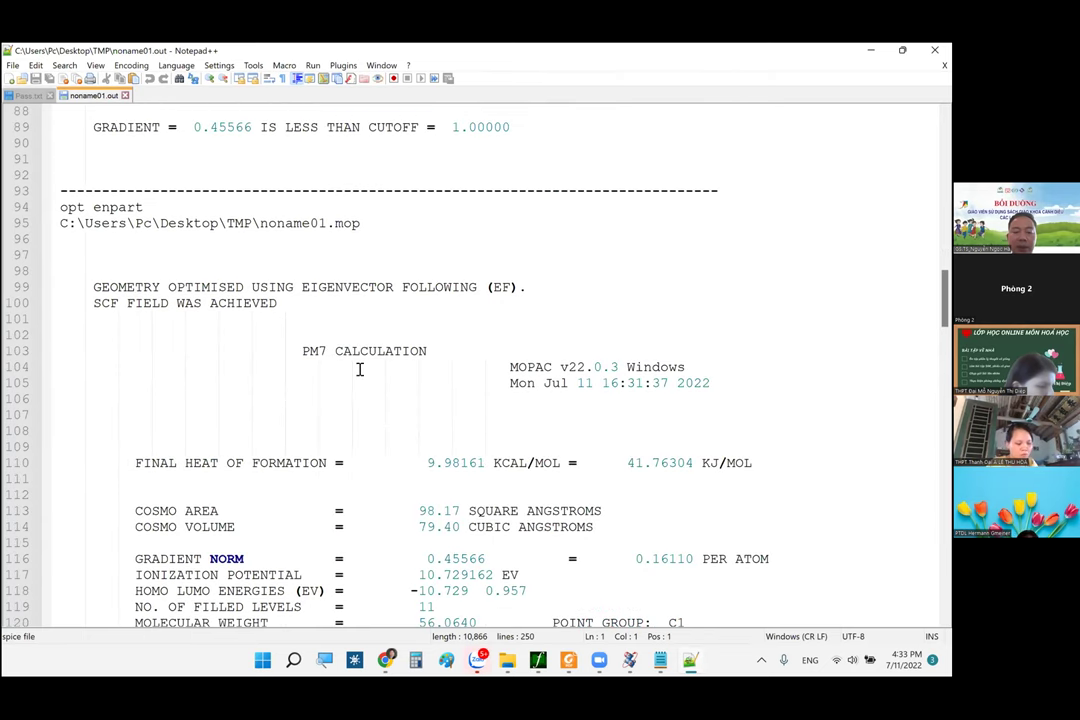
scroll(625, 373, "down", 2)
left_click_drag(652, 367, 626, 366)
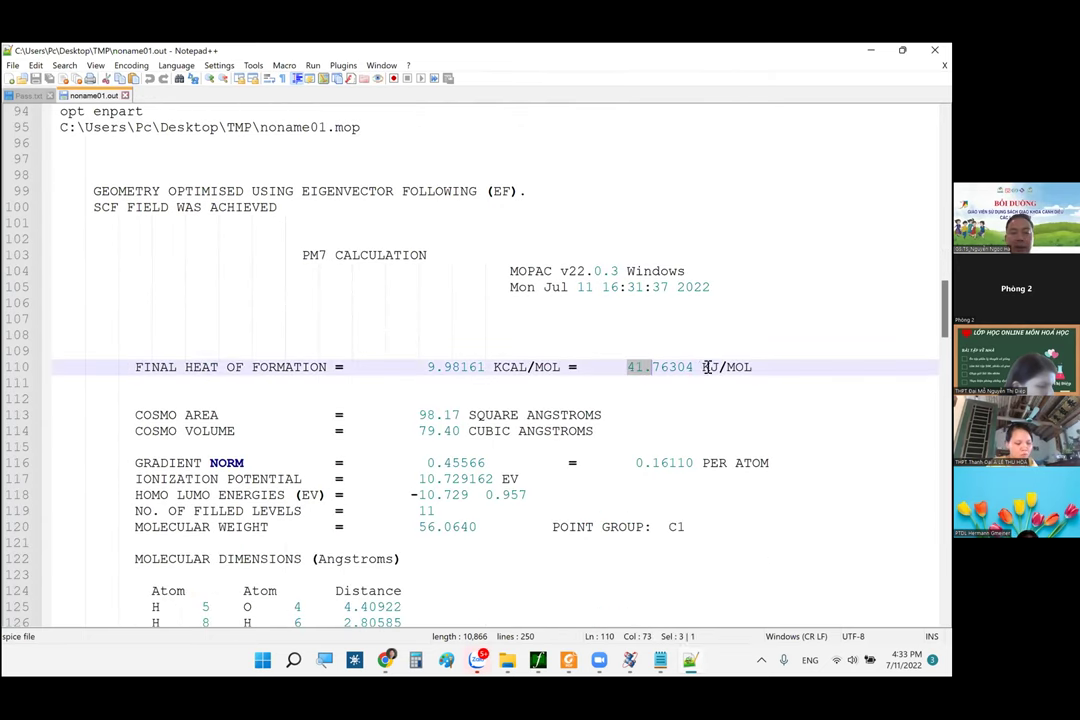
left_click_drag(706, 367, 750, 367)
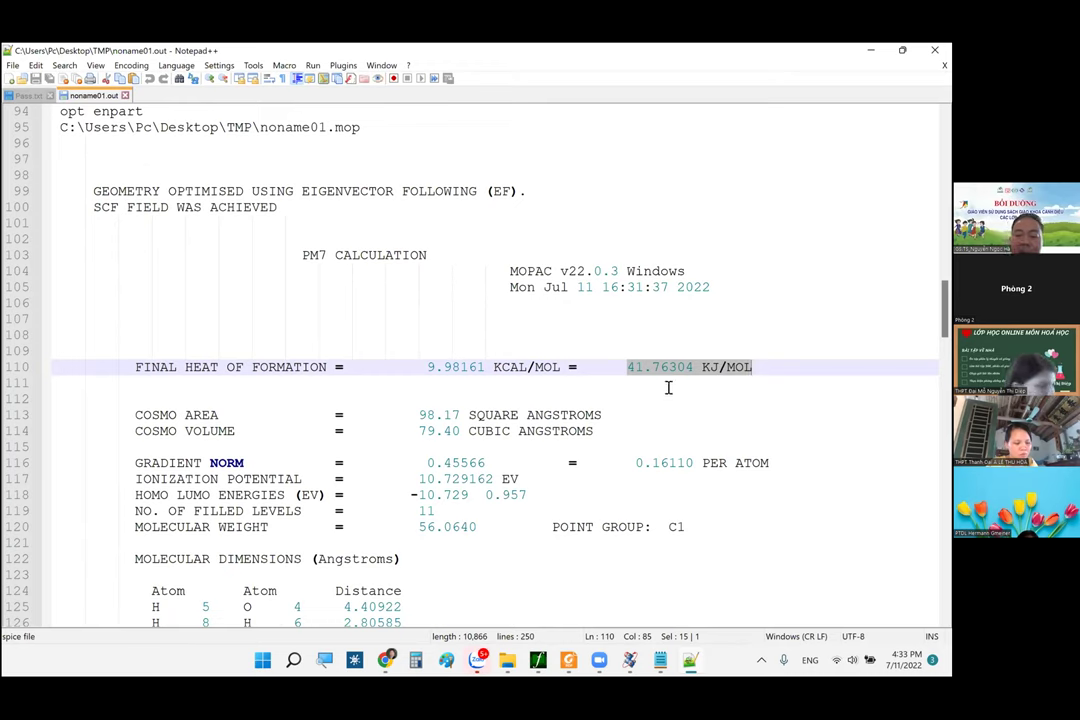
left_click(700, 370)
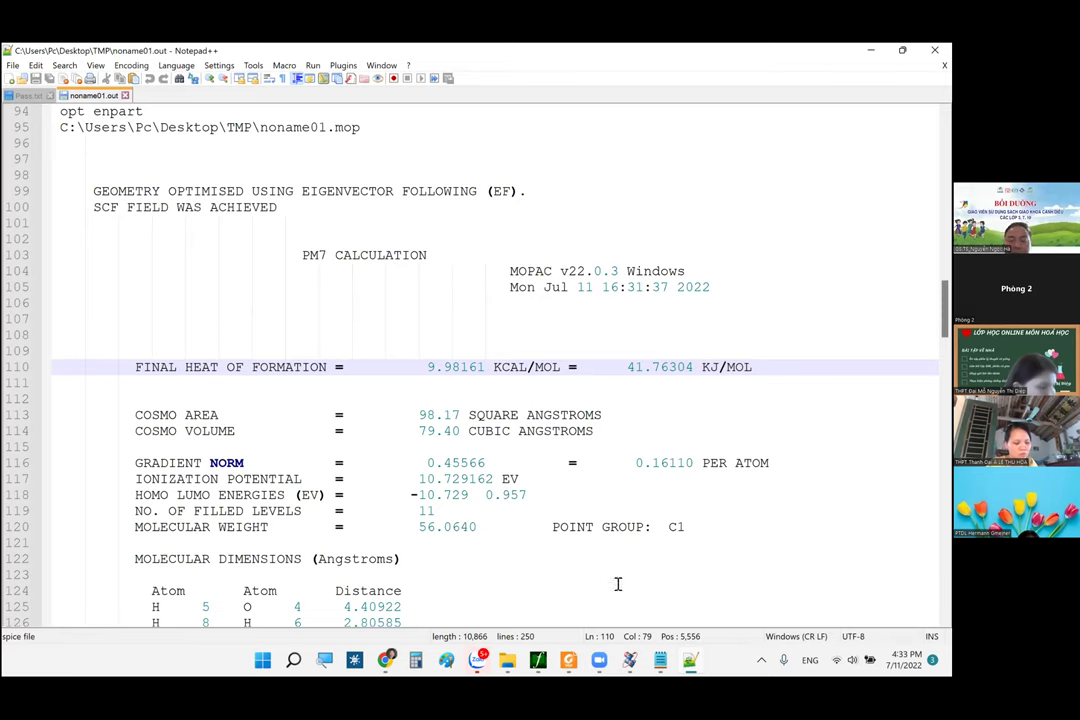
- Switch to ACD/3D Viewer and view the noname01.mop molecule from another angle
left_click(632, 660)
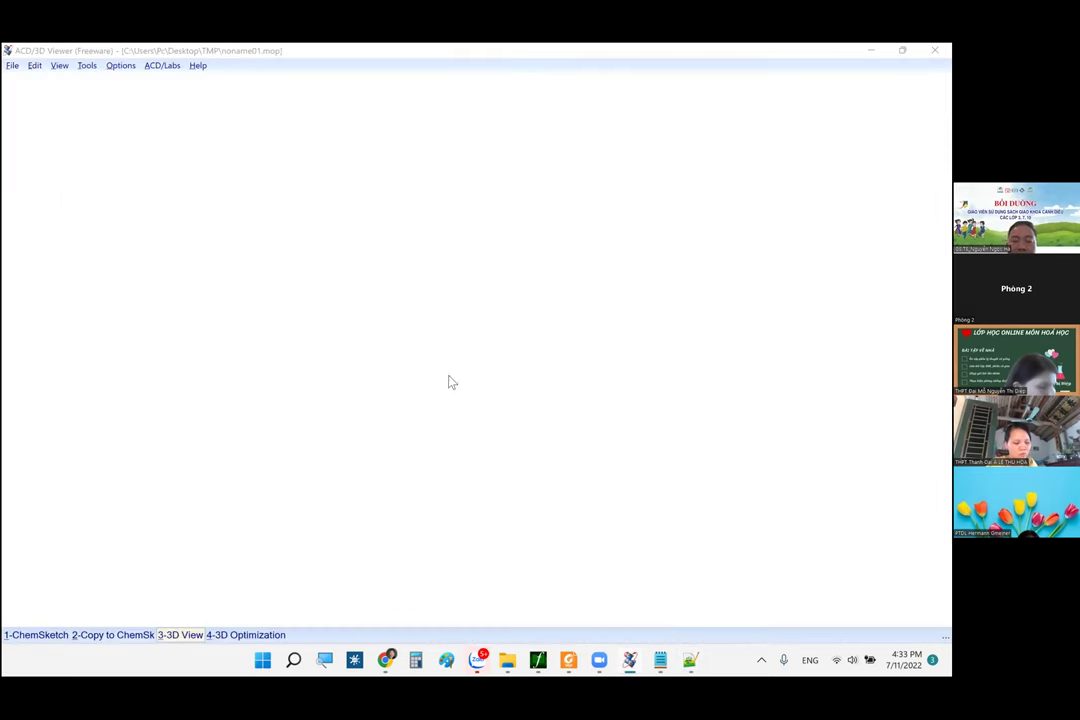
right_click(491, 376)
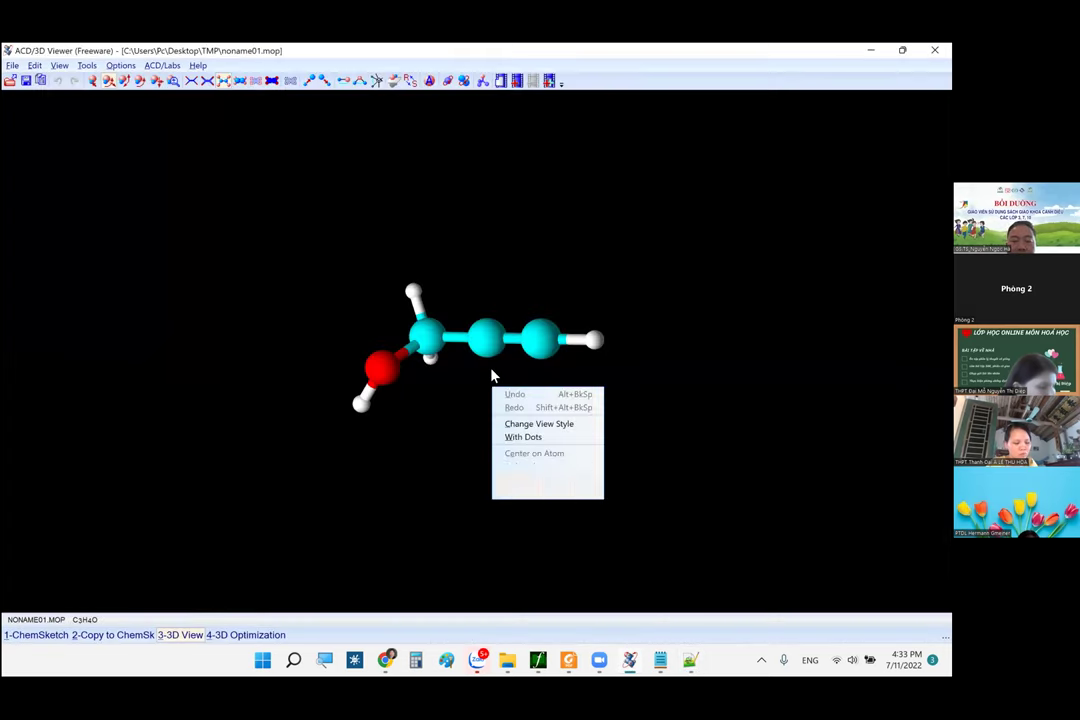
left_click(436, 370)
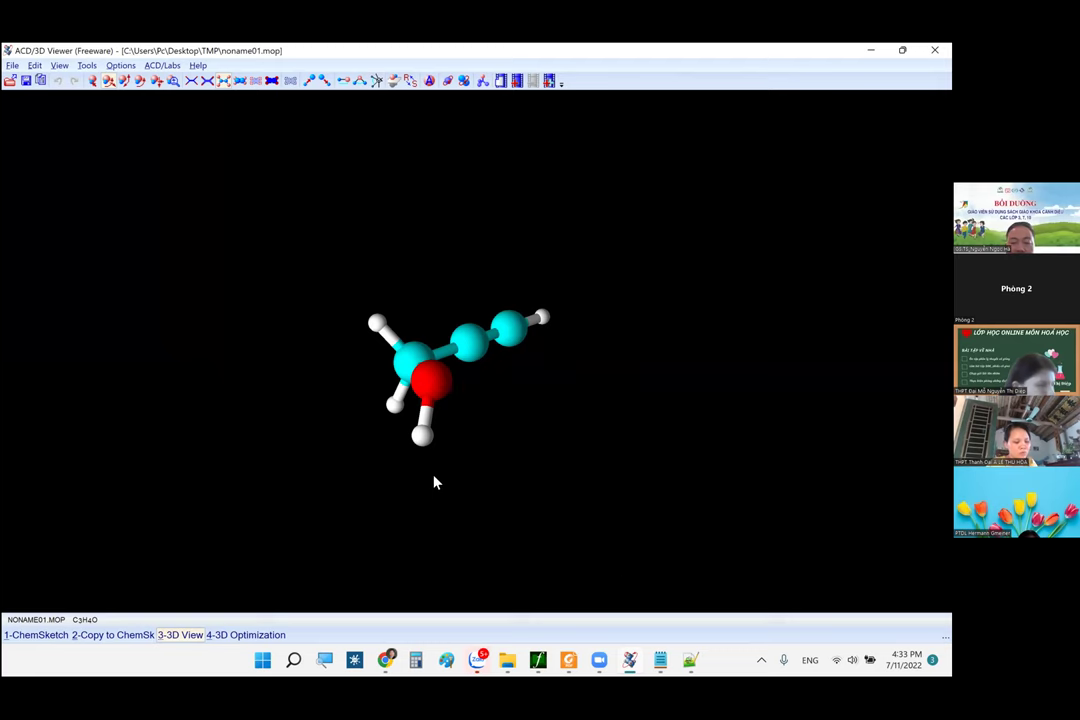
- Return to noname01.out in Notepad++ and highlight the heat of formation in kJ/mol and the total energy ETOT in eV
left_click(690, 660)
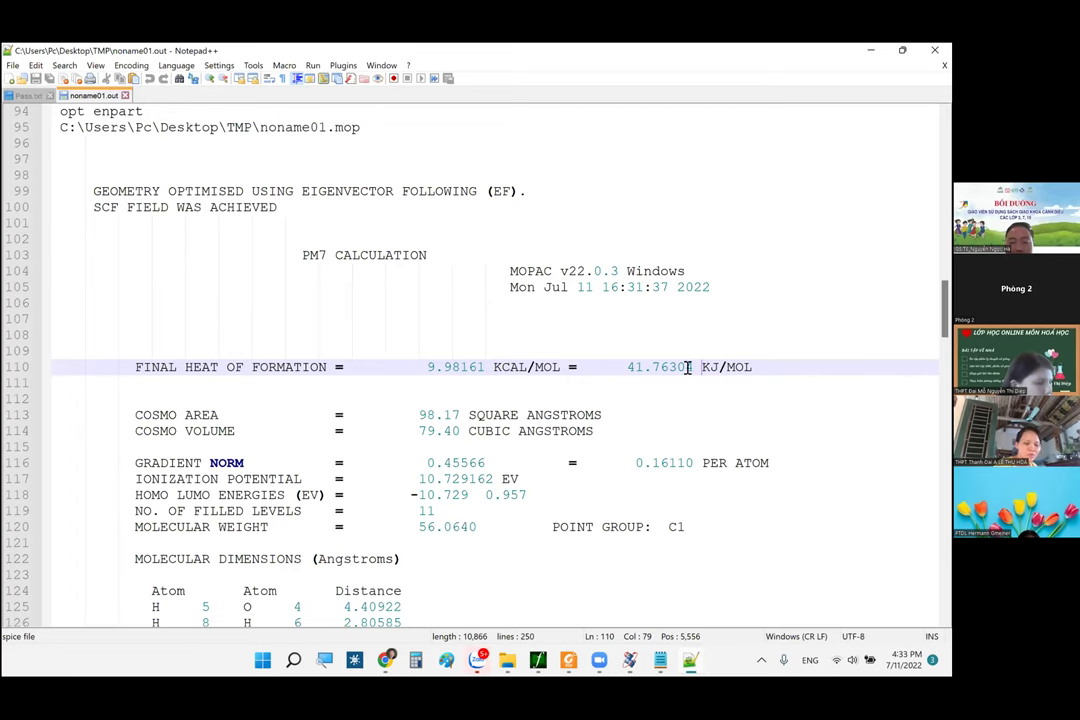
left_click_drag(627, 367, 700, 367)
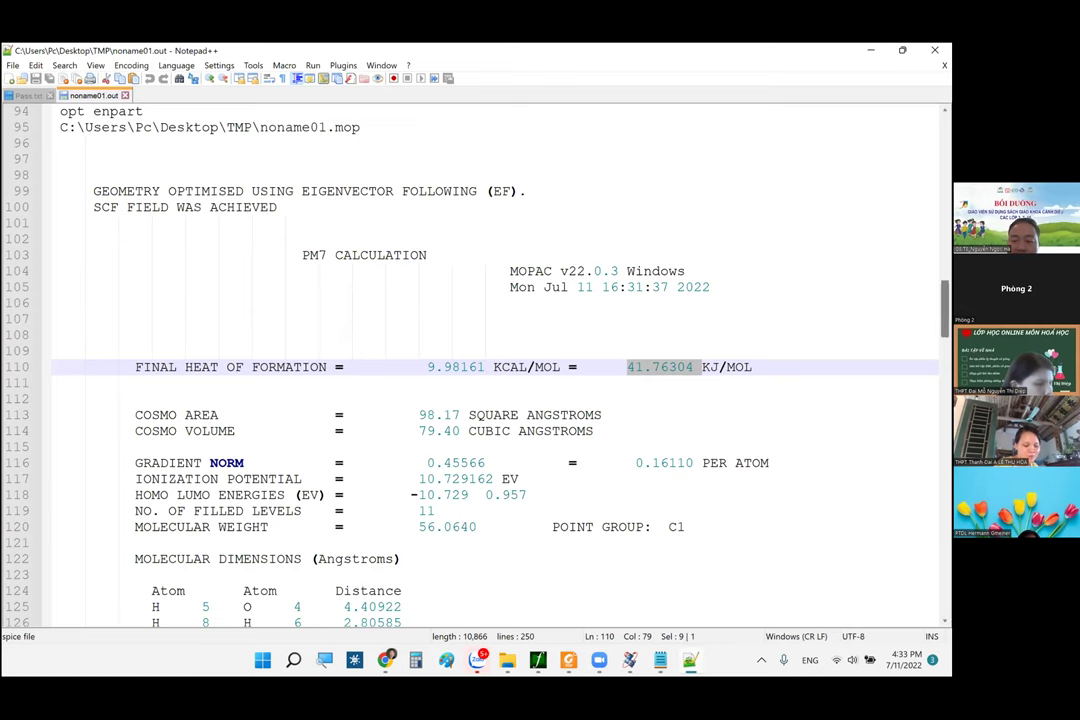
scroll(428, 398, "down", 20)
scroll(428, 398, "up", 3)
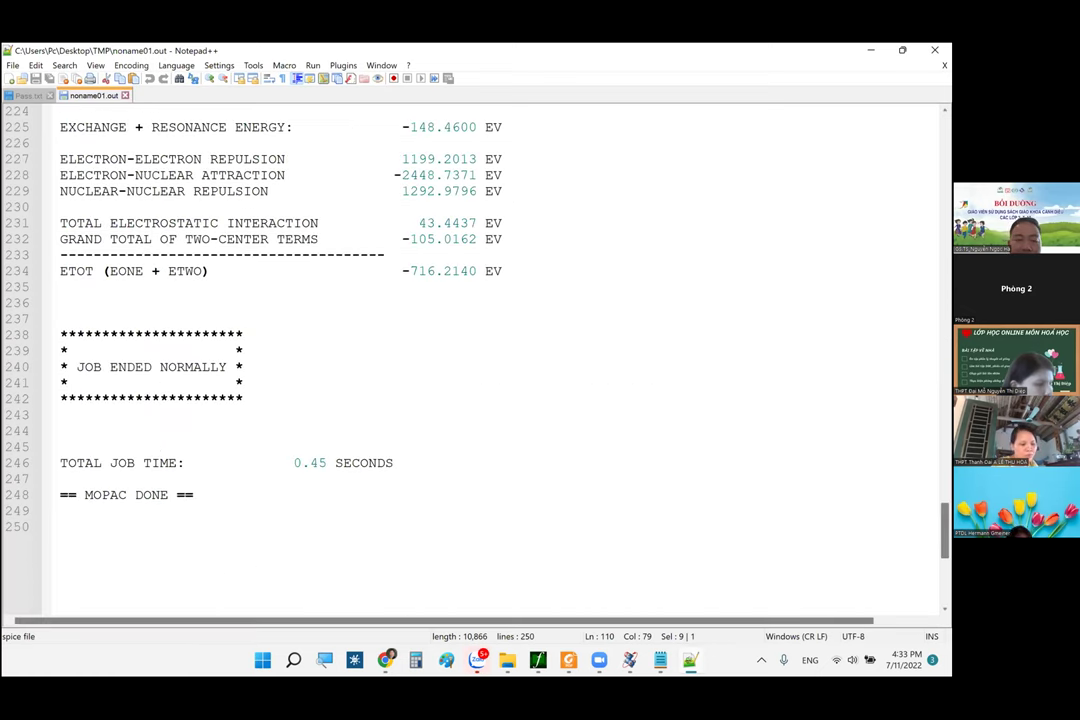
scroll(428, 398, "up", 2)
left_click_drag(400, 398, 532, 396)
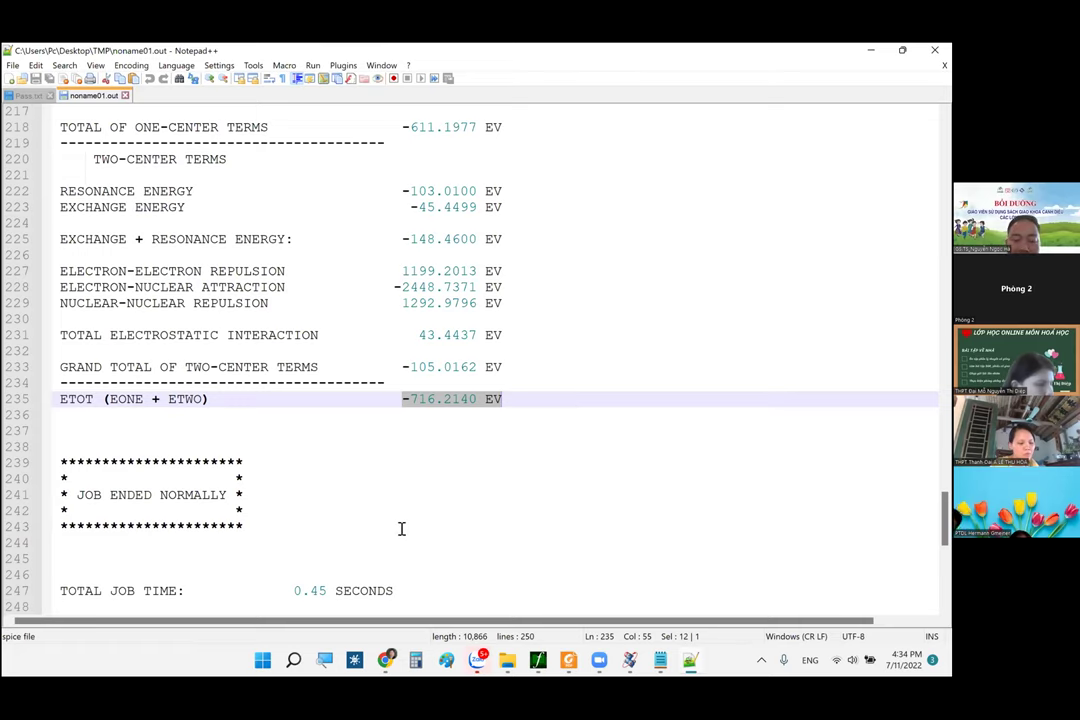
- Highlight the ETOT total energy value in eV in noname01.out
left_click(354, 660)
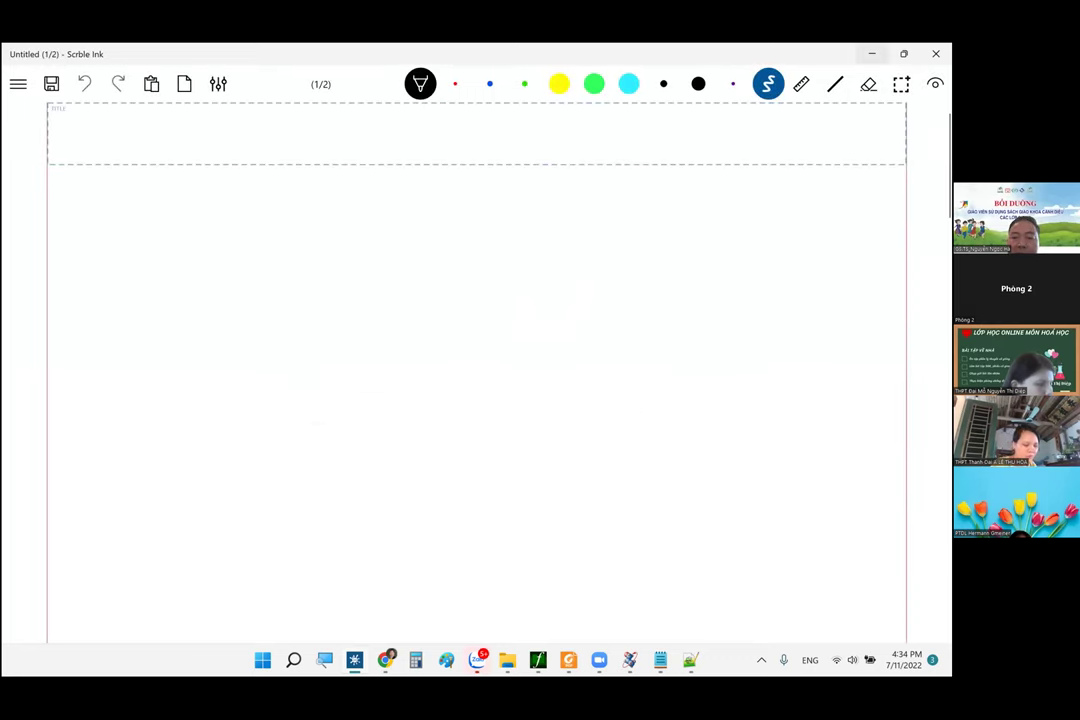
key("alt+Tab")
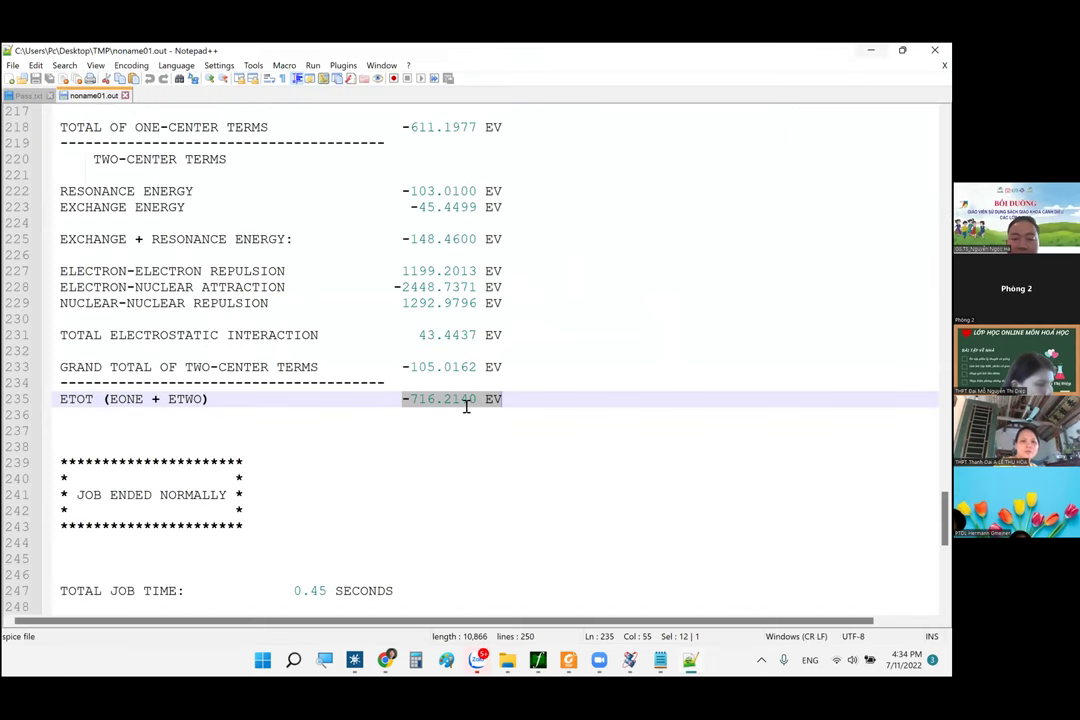
left_click_drag(406, 399, 524, 408)
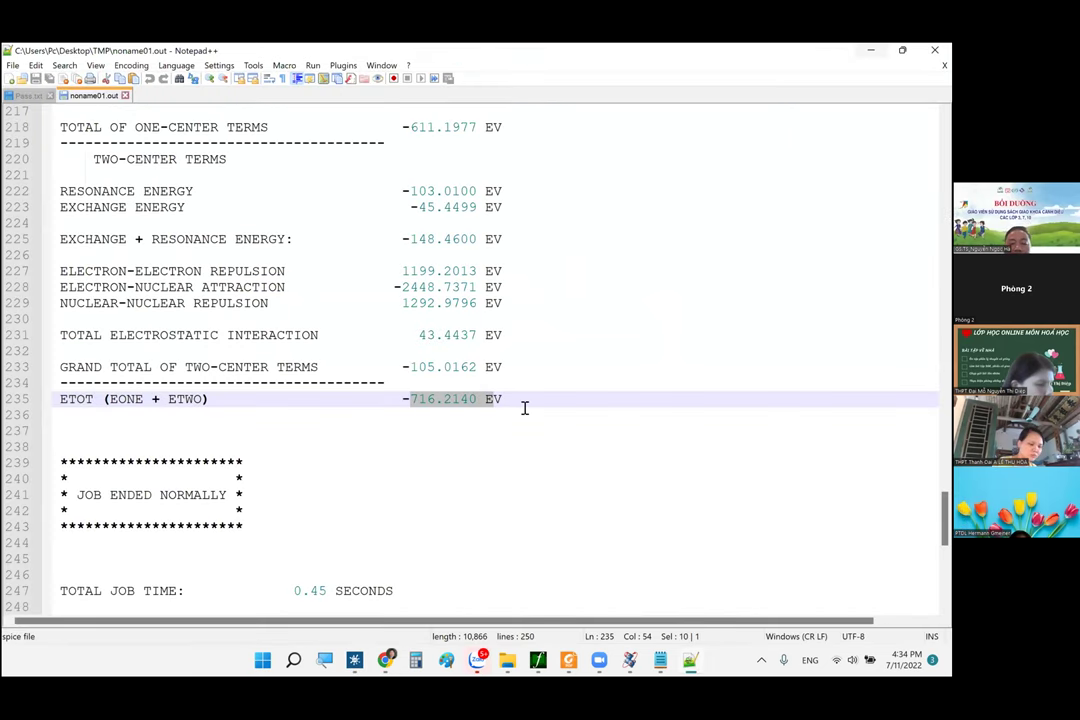
left_click(523, 401)
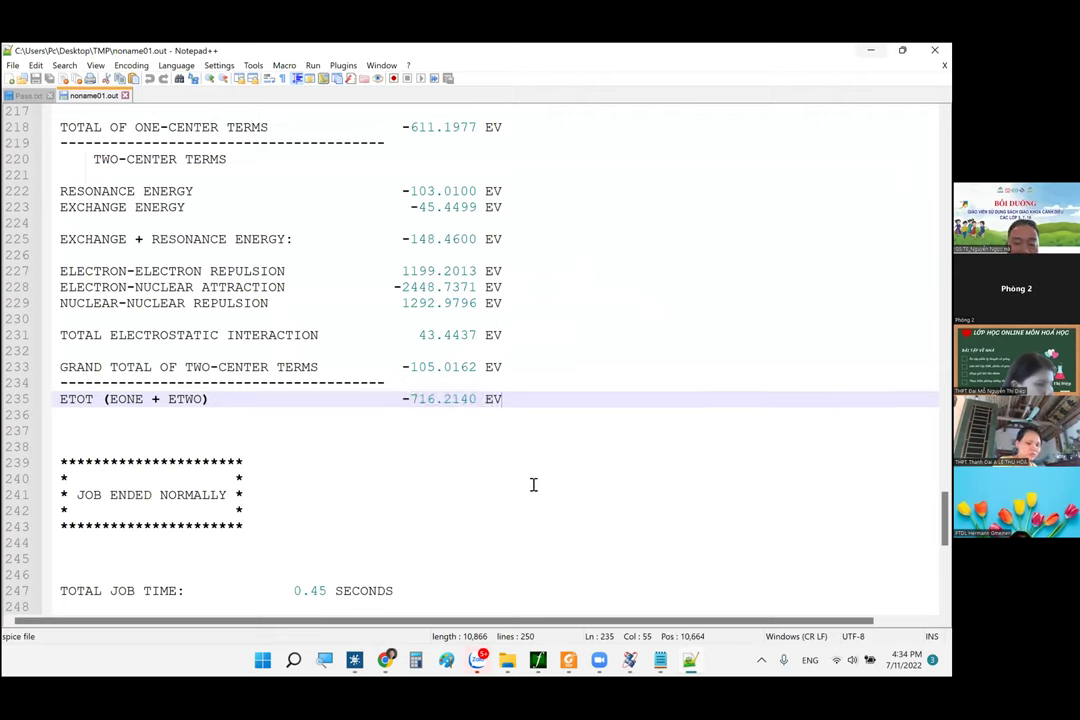
- Go back through noname01.out to the dipole table and highlight the total for the POINT-CHG. row
left_click(691, 661)
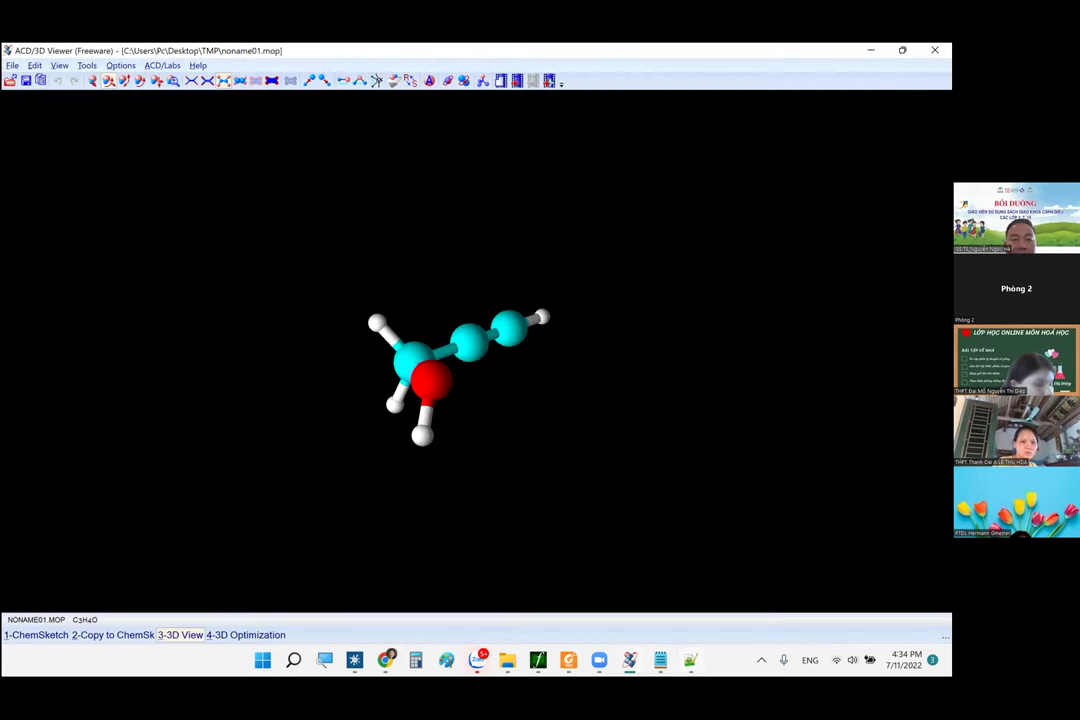
key("alt+Tab")
scroll(513, 367, "up", 6)
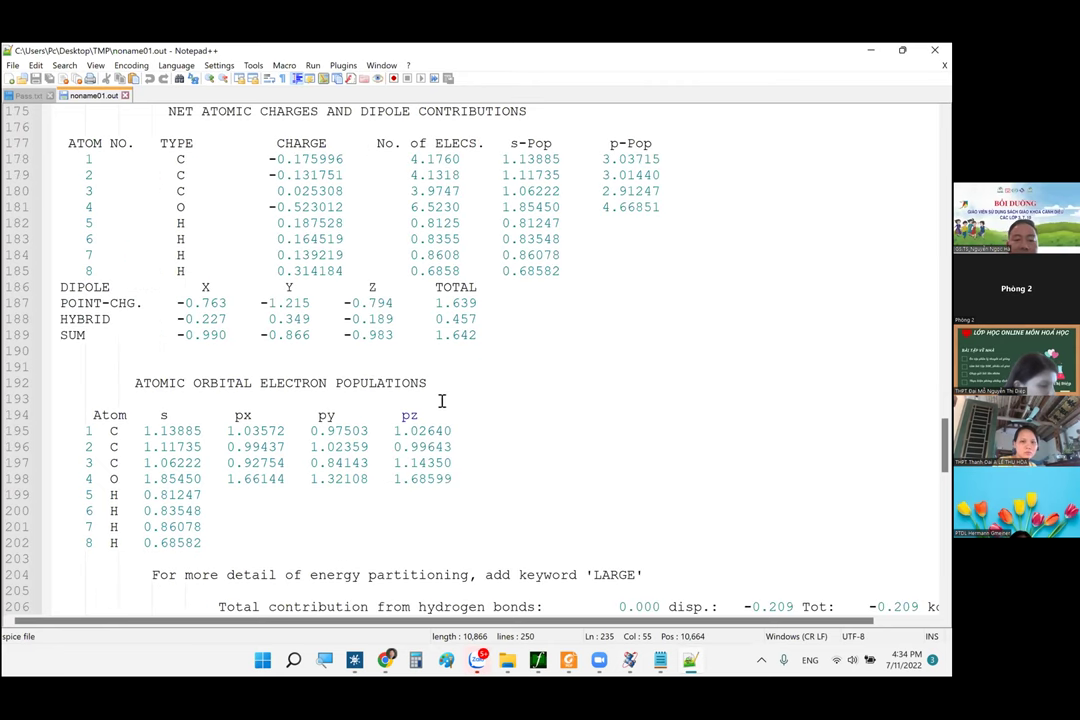
scroll(440, 398, "up", 1)
double_click(437, 400)
left_click(506, 404)
double_click(474, 400)
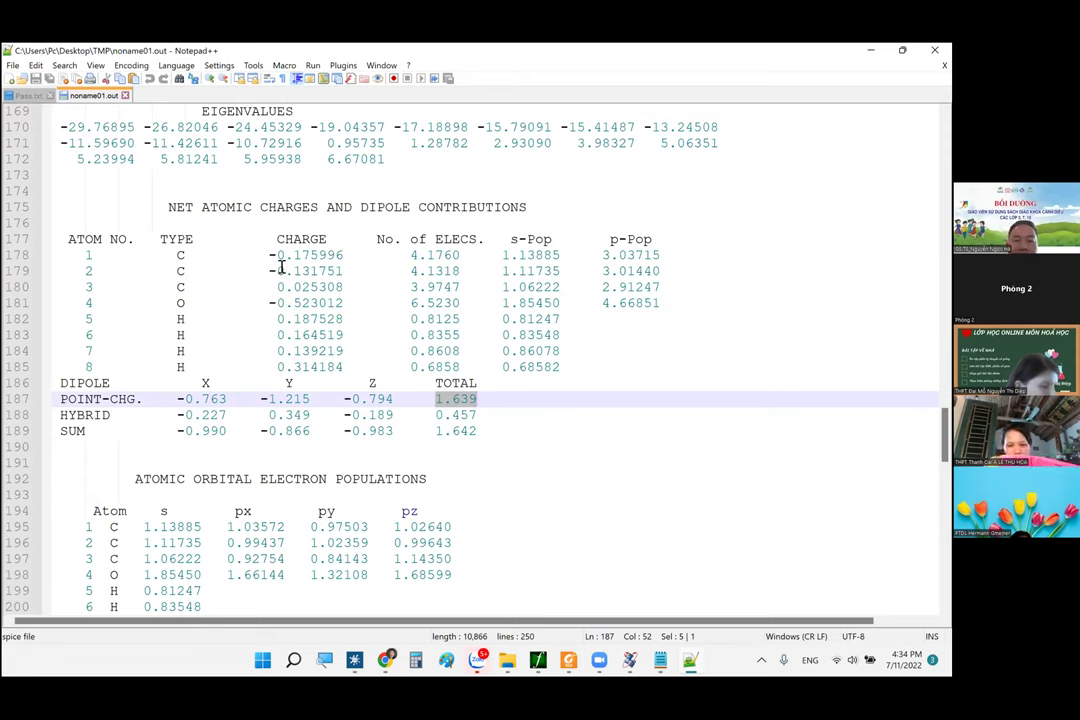
- Examine the net atomic charges of the carbon, oxygen and hydrogen atoms in the CHARGE column of noname01.out
left_click_drag(270, 256, 291, 287)
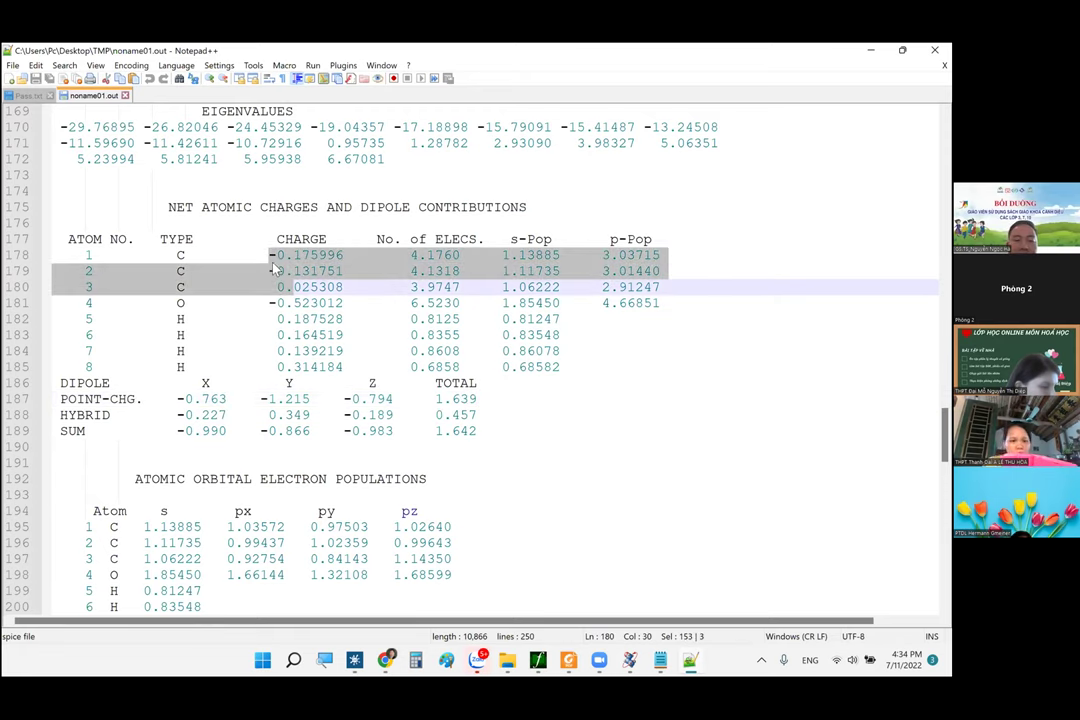
left_click(271, 271)
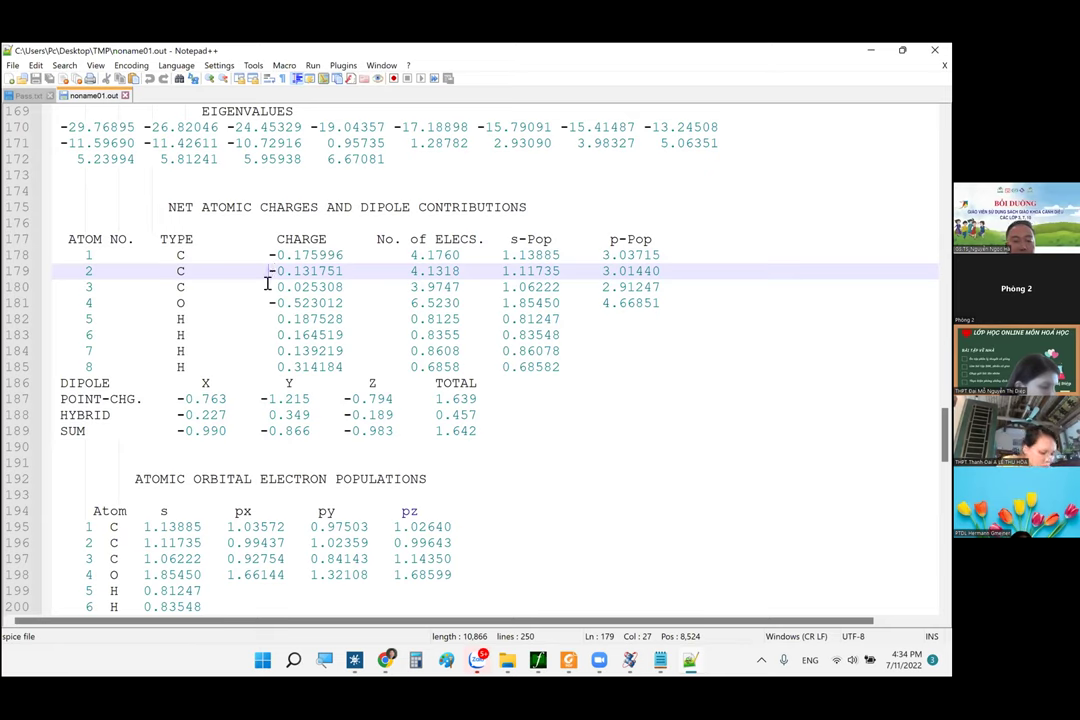
left_click(277, 281)
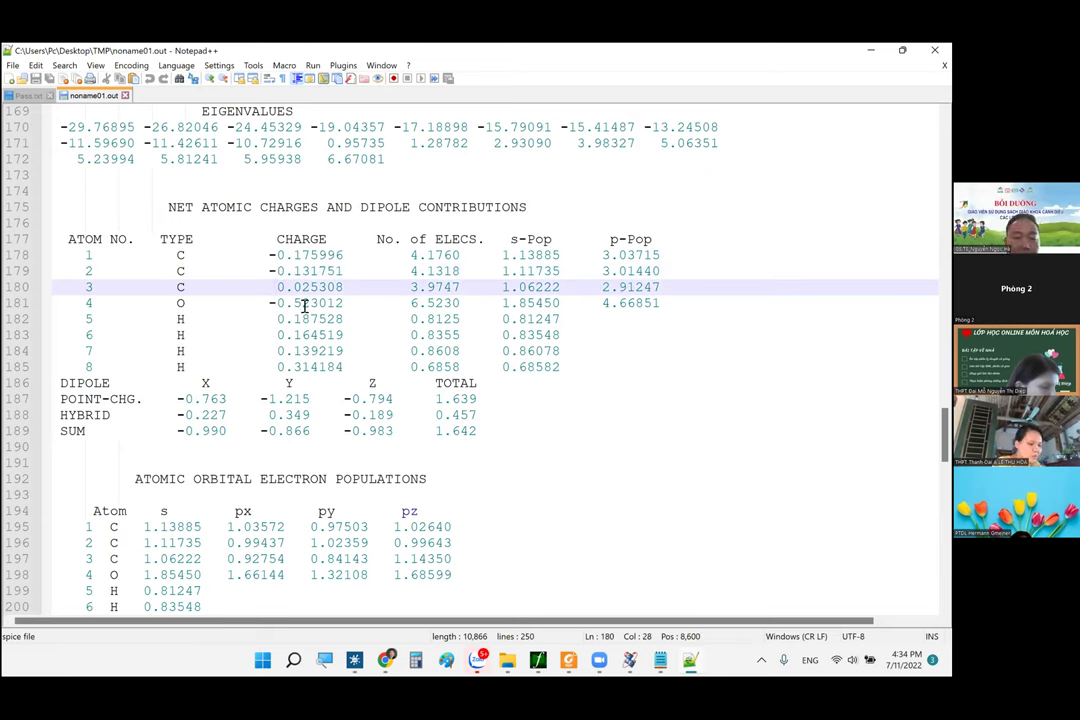
left_click_drag(270, 303, 352, 305)
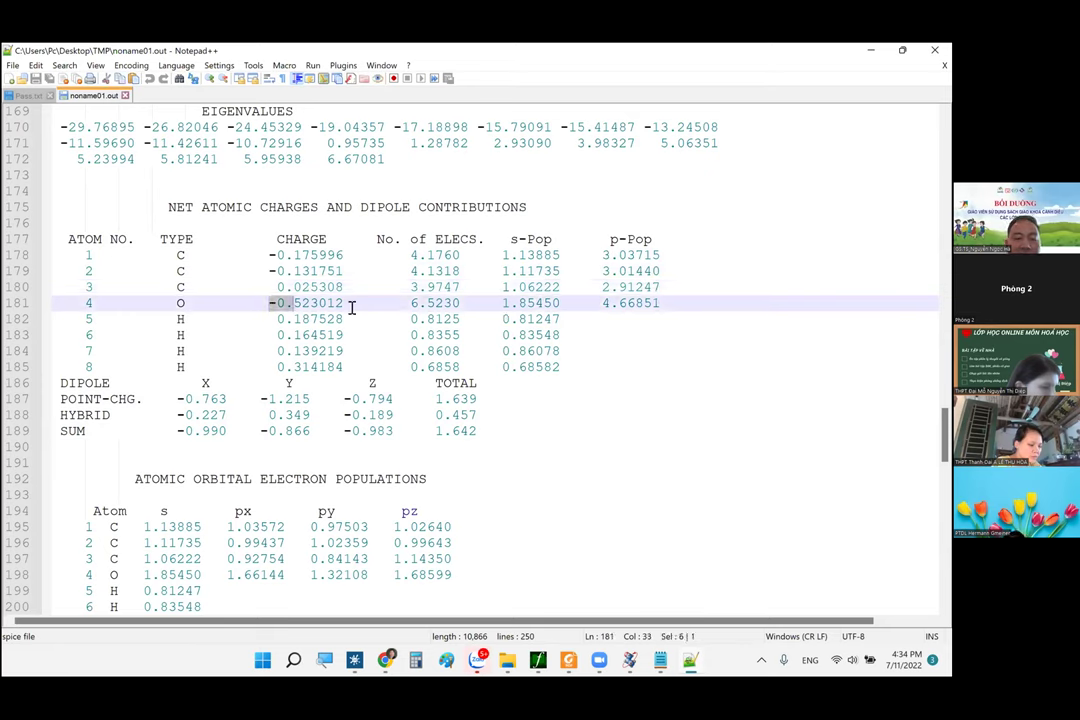
left_click(268, 254)
left_click_drag(268, 254, 354, 362)
left_click(347, 303)
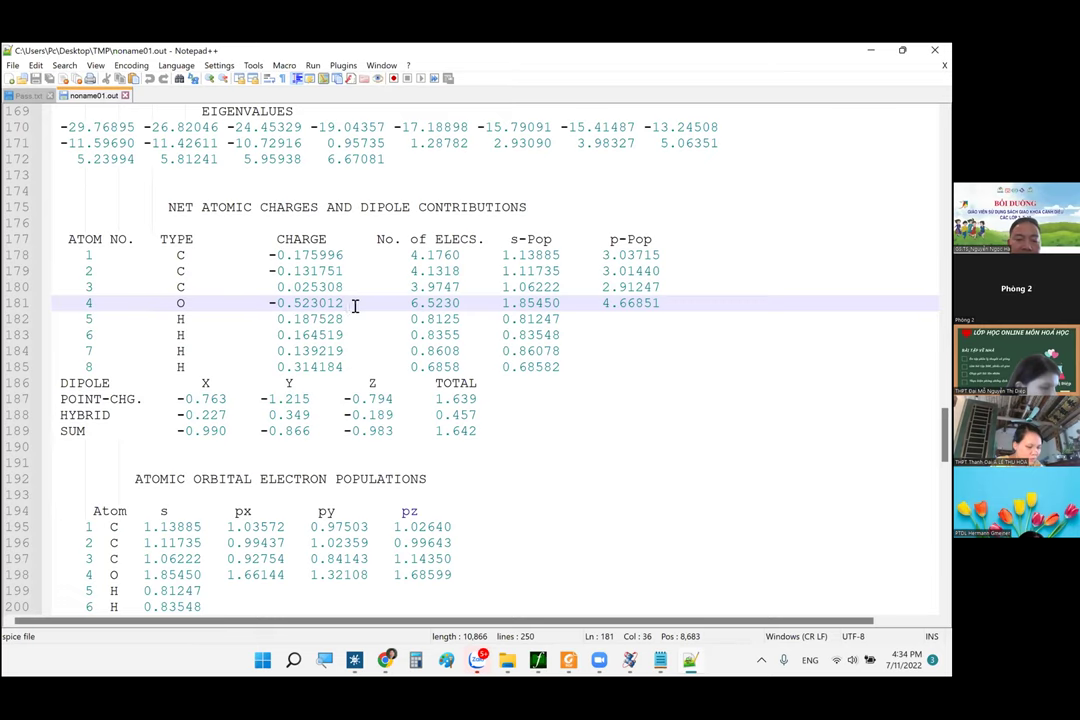
left_click(308, 256)
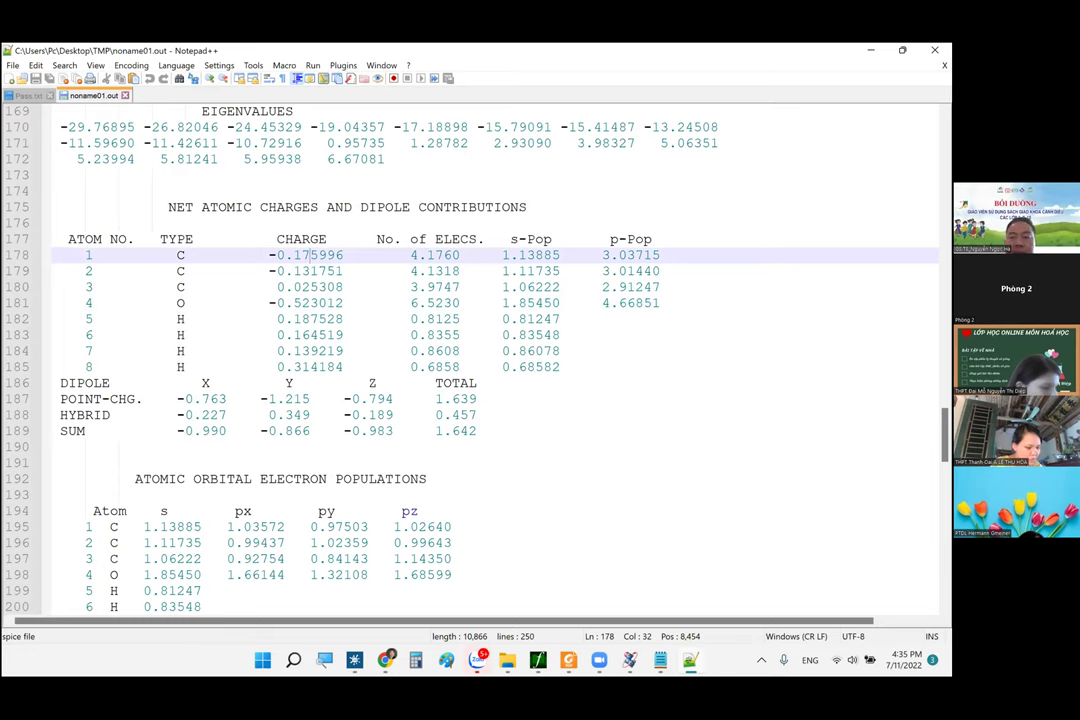
- Leave noname01.out, check the TMP folder, and read the phenol example in CdeH10.pdf through to the Chú ý notes on page 65
key("ctrl+w")
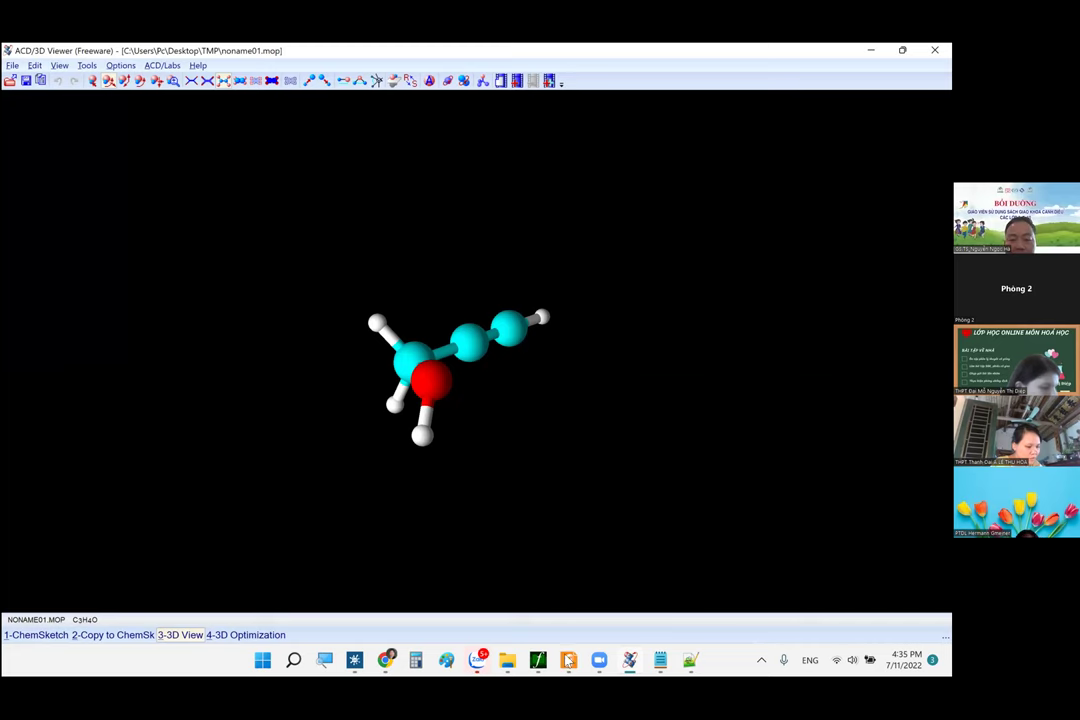
mouse_move(513, 662)
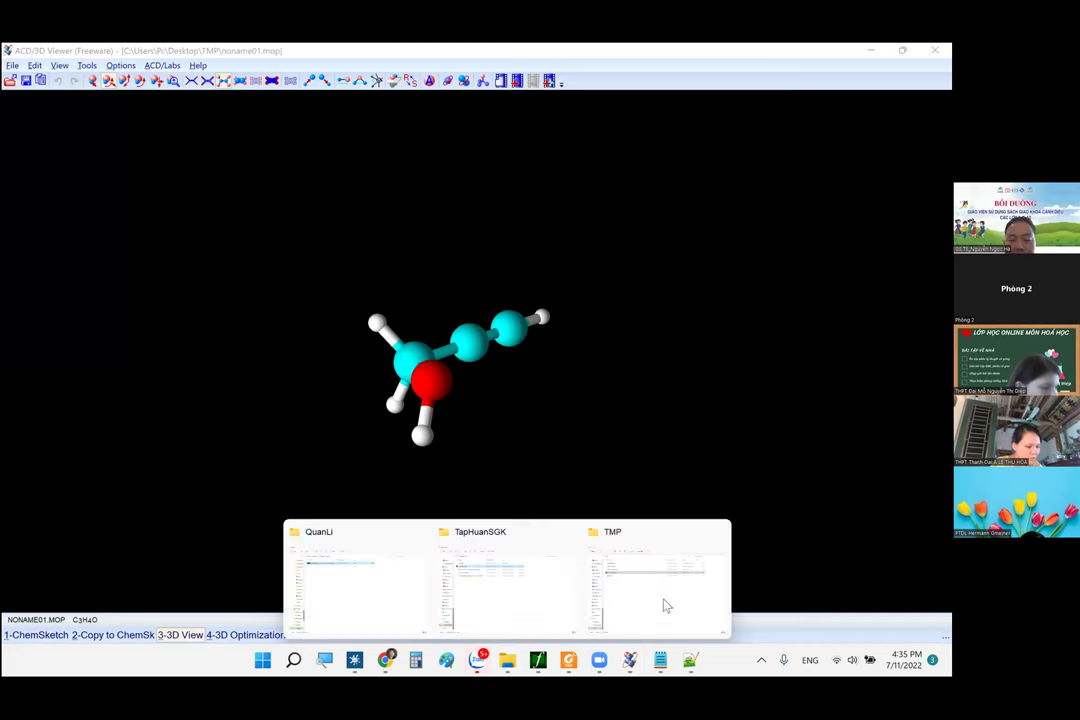
left_click(665, 605)
left_click(270, 335)
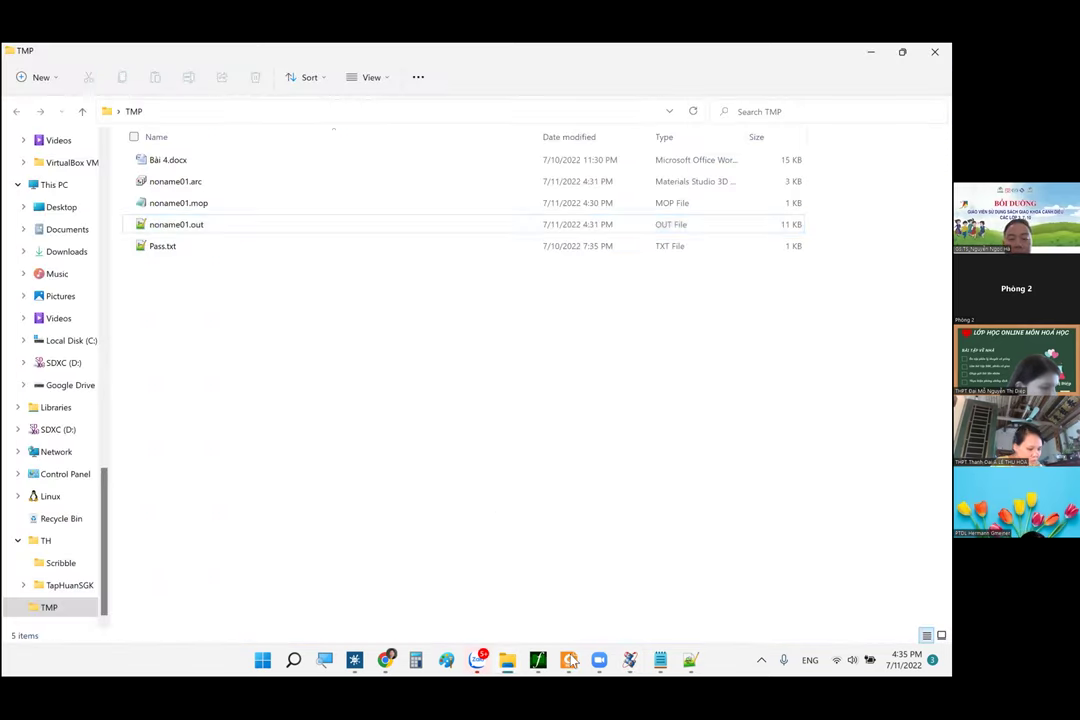
key("alt+Tab")
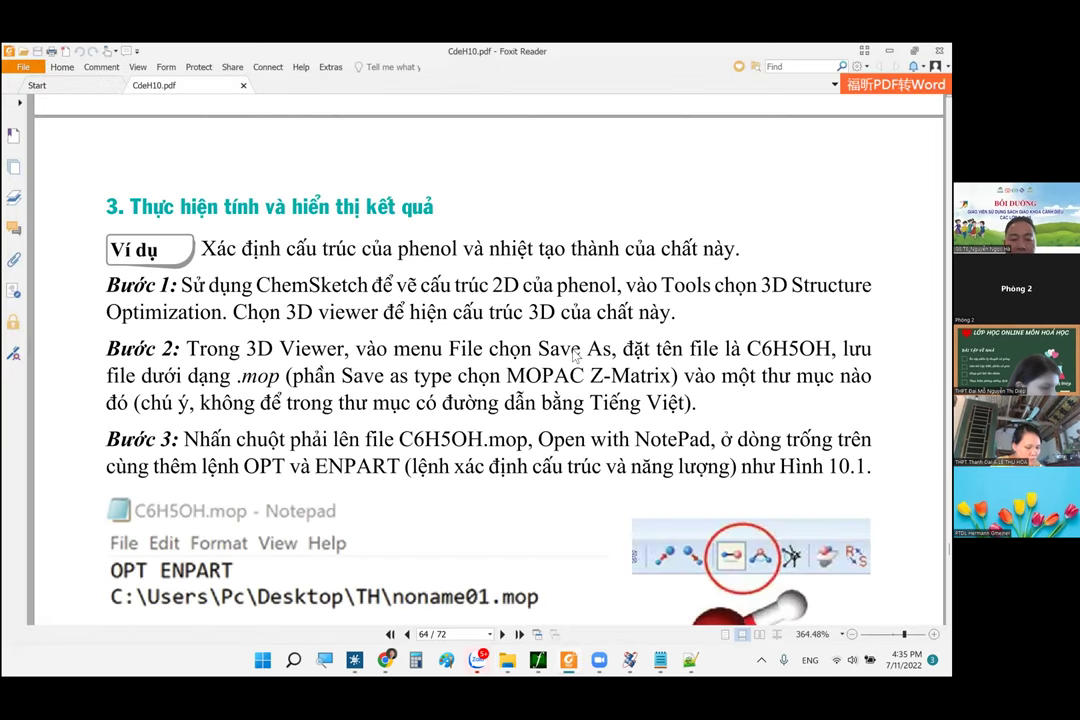
scroll(575, 355, "down", 2)
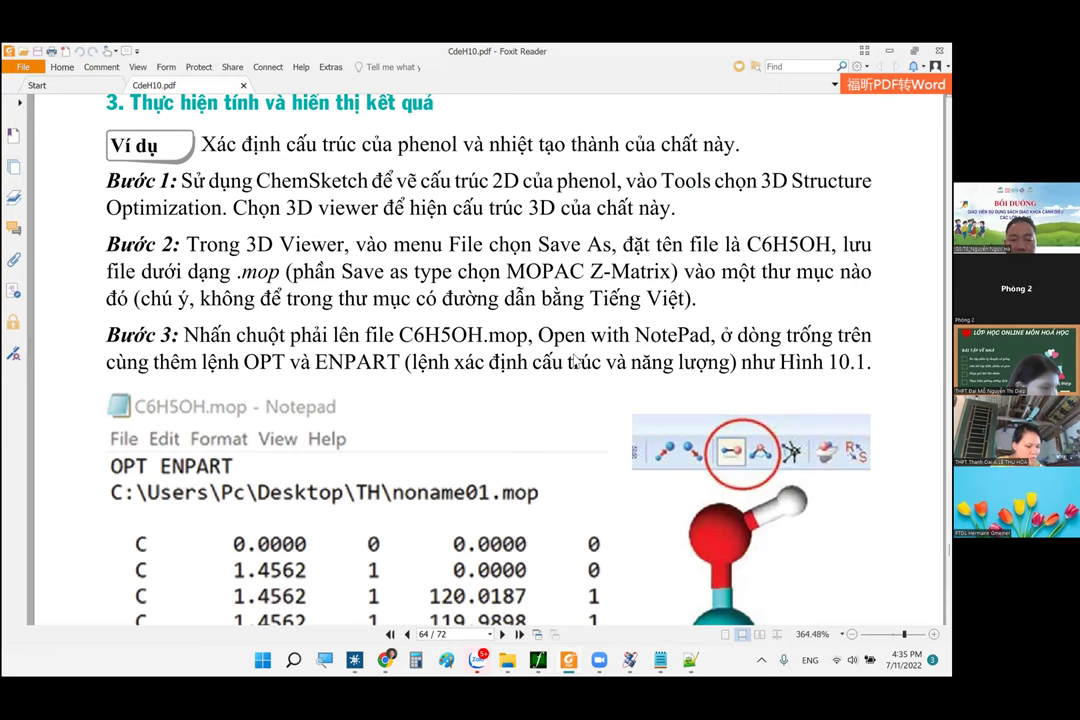
scroll(575, 355, "down", 8)
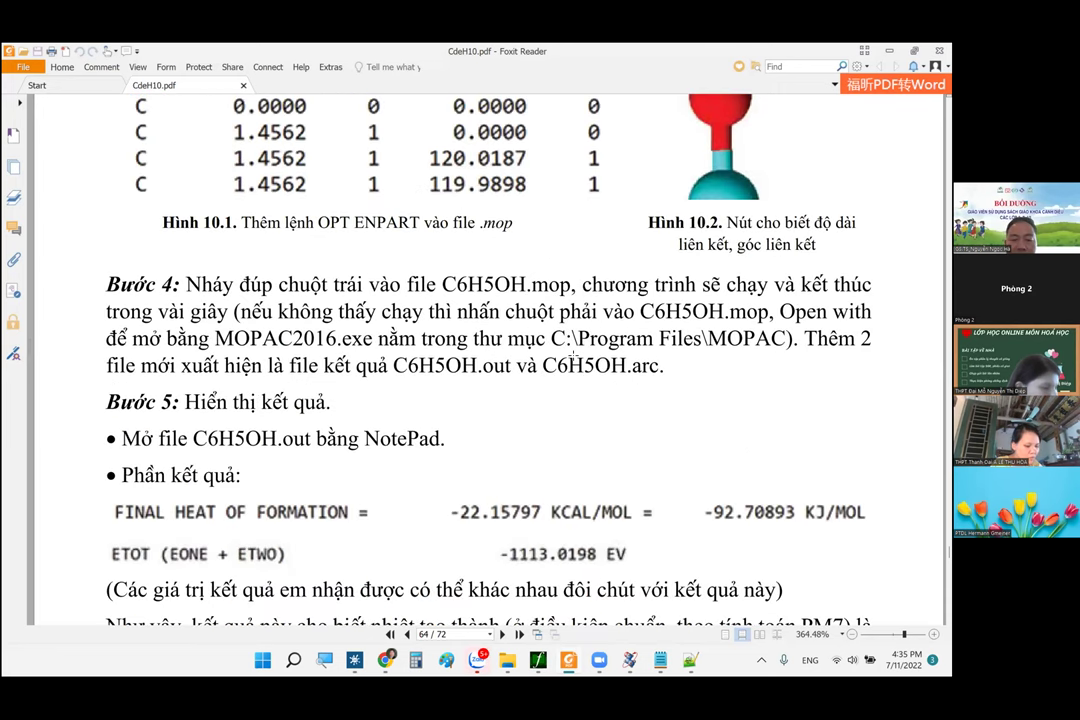
scroll(574, 360, "down", 2)
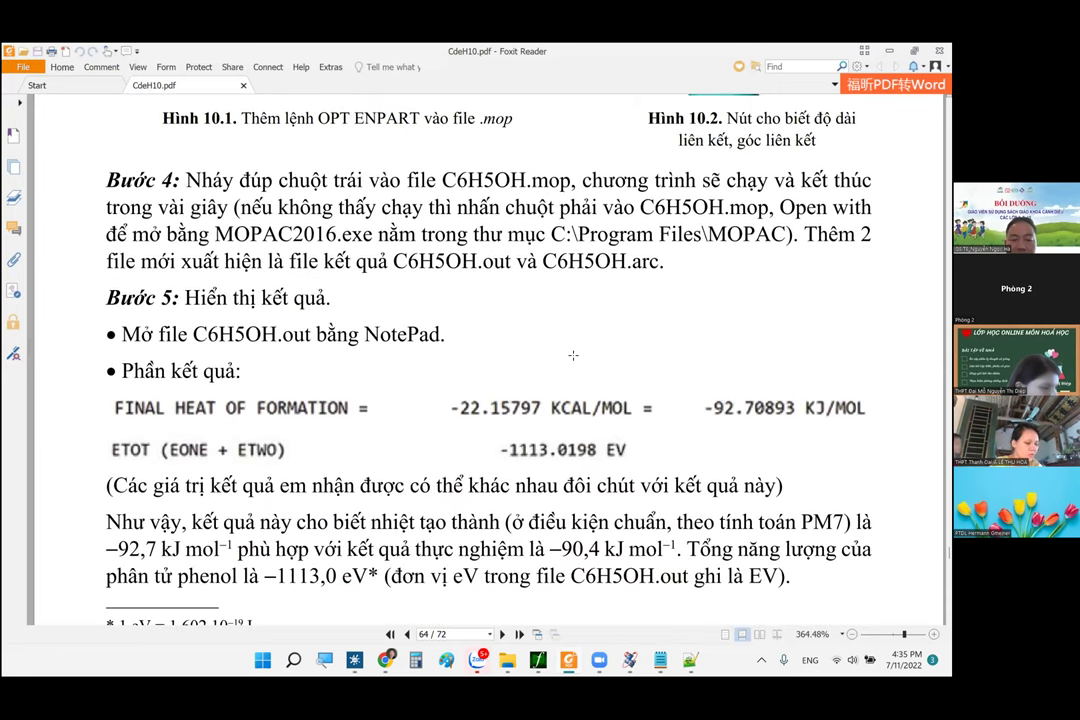
scroll(573, 355, "down", 10)
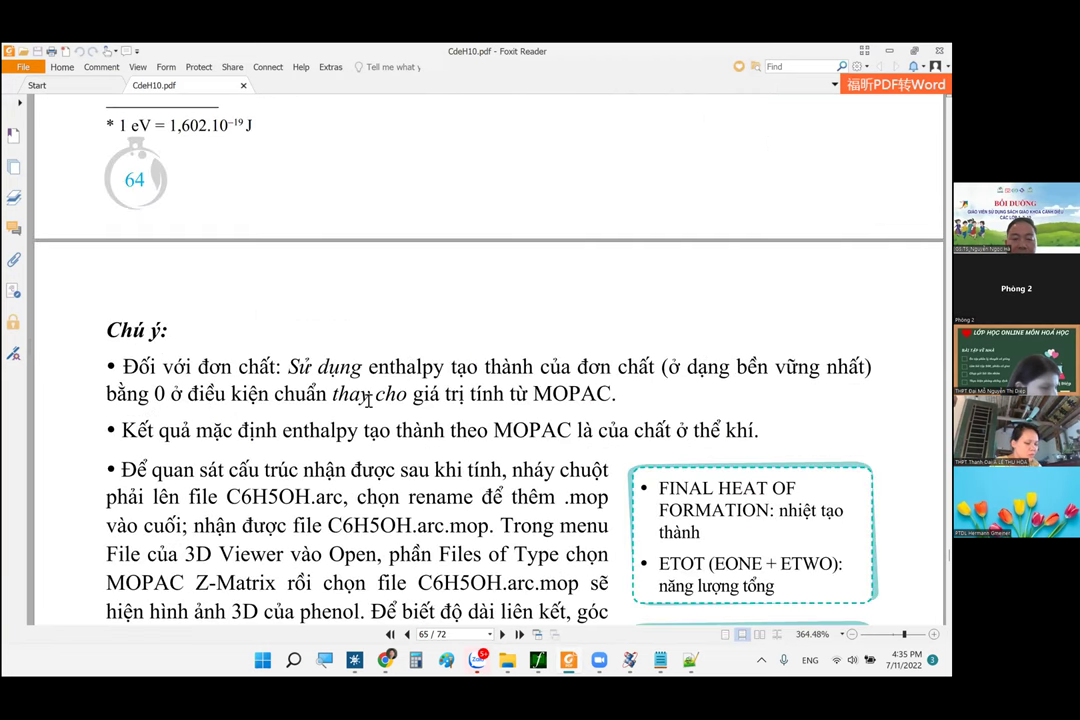
scroll(552, 400, "down", 2)
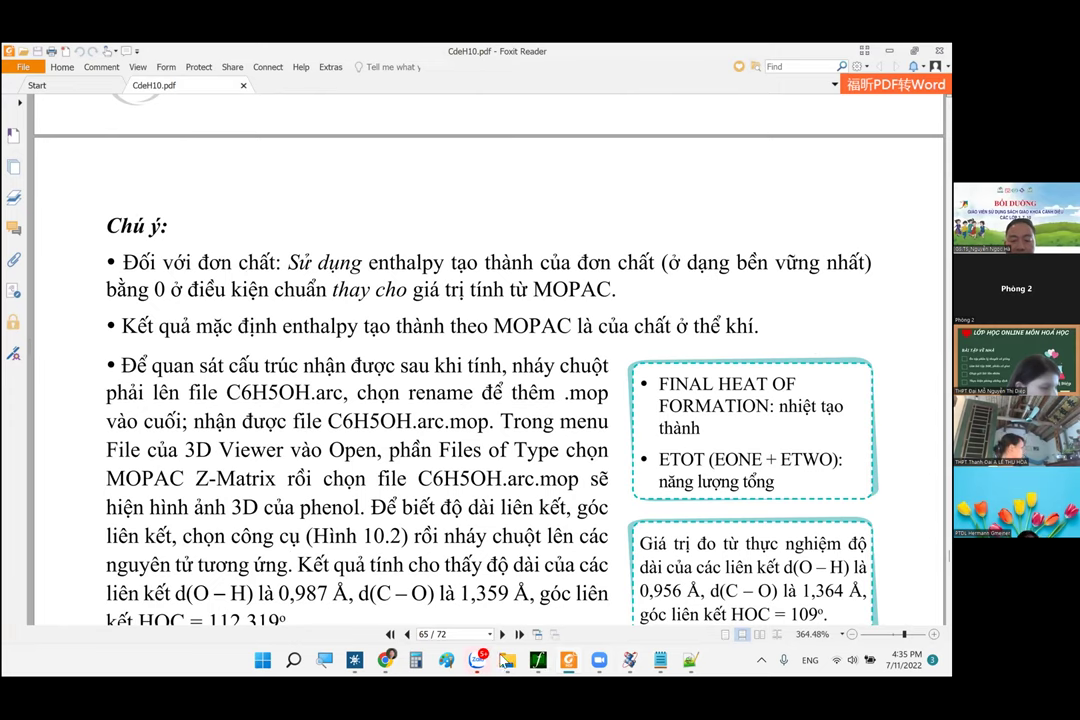
- Switch to the TMP folder and rename noname01.arc as noname01.arc.mop, accepting the file extension change
mouse_move(507, 661)
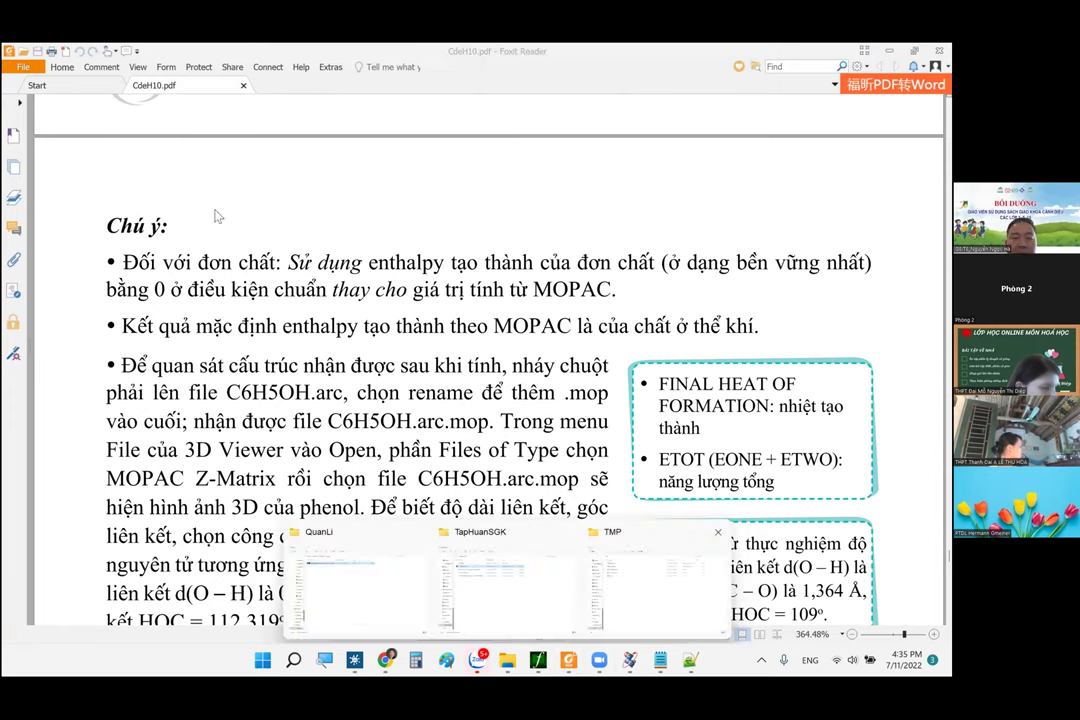
left_click(655, 590)
left_click(208, 188)
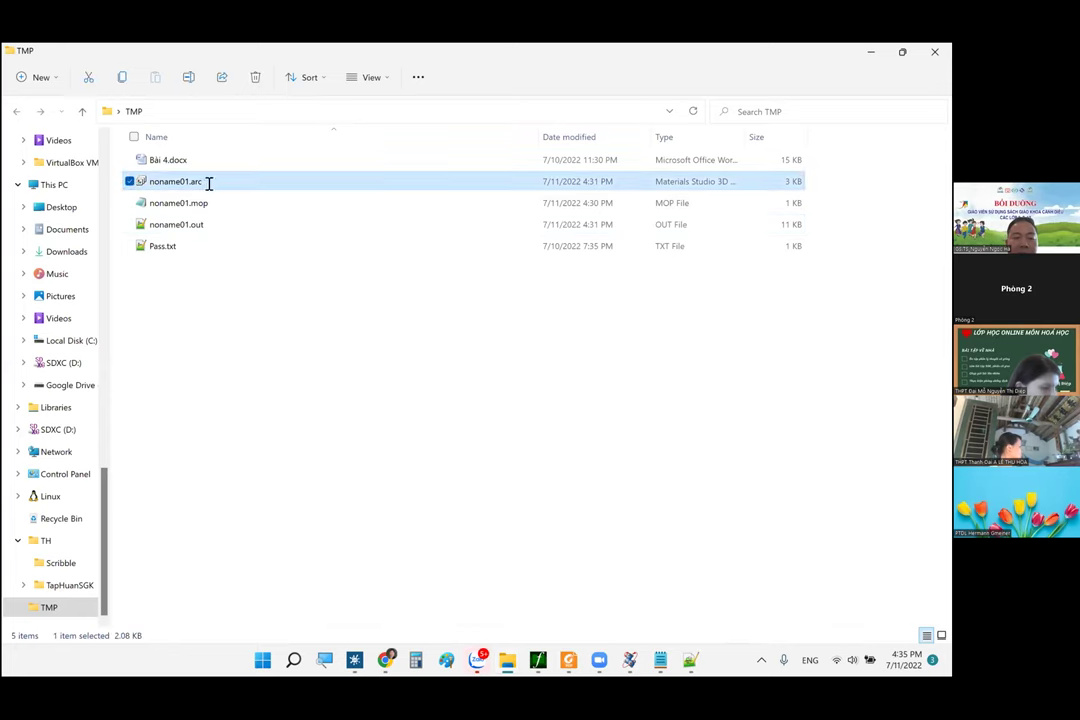
left_click(208, 181)
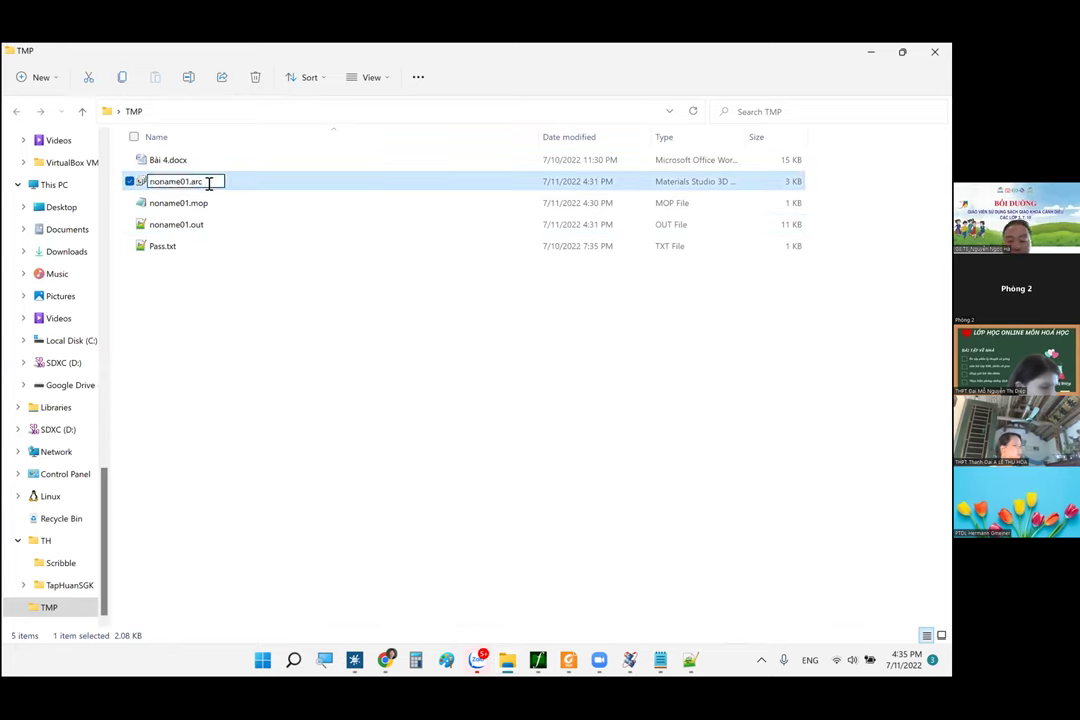
type(".mop")
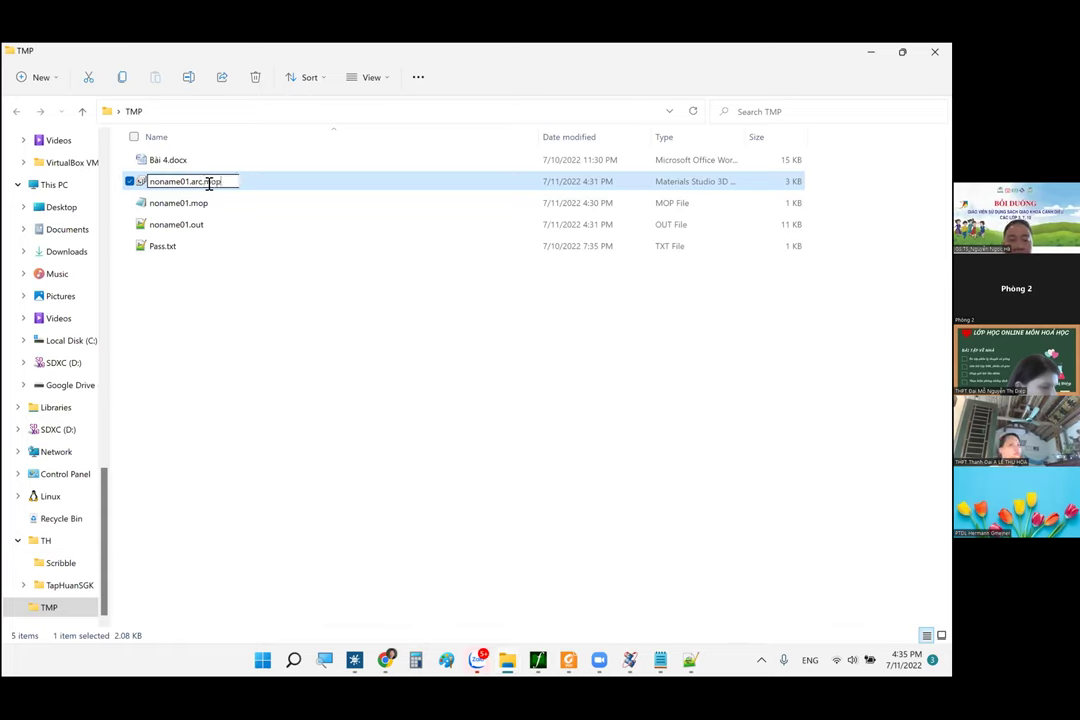
key("Return")
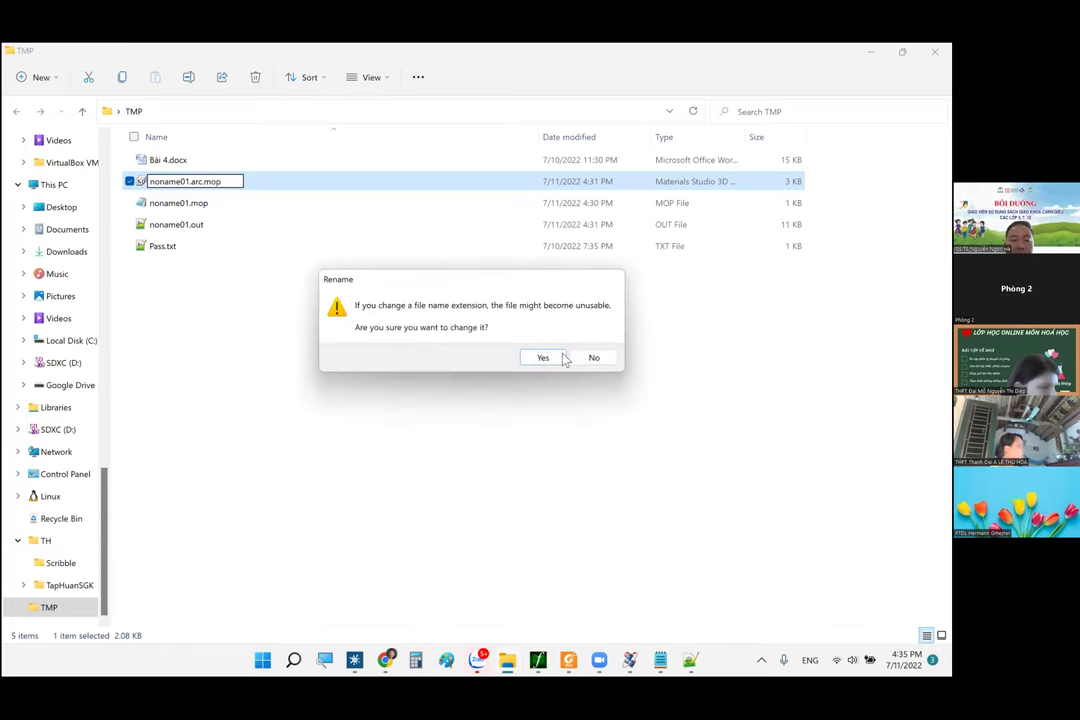
key("Return")
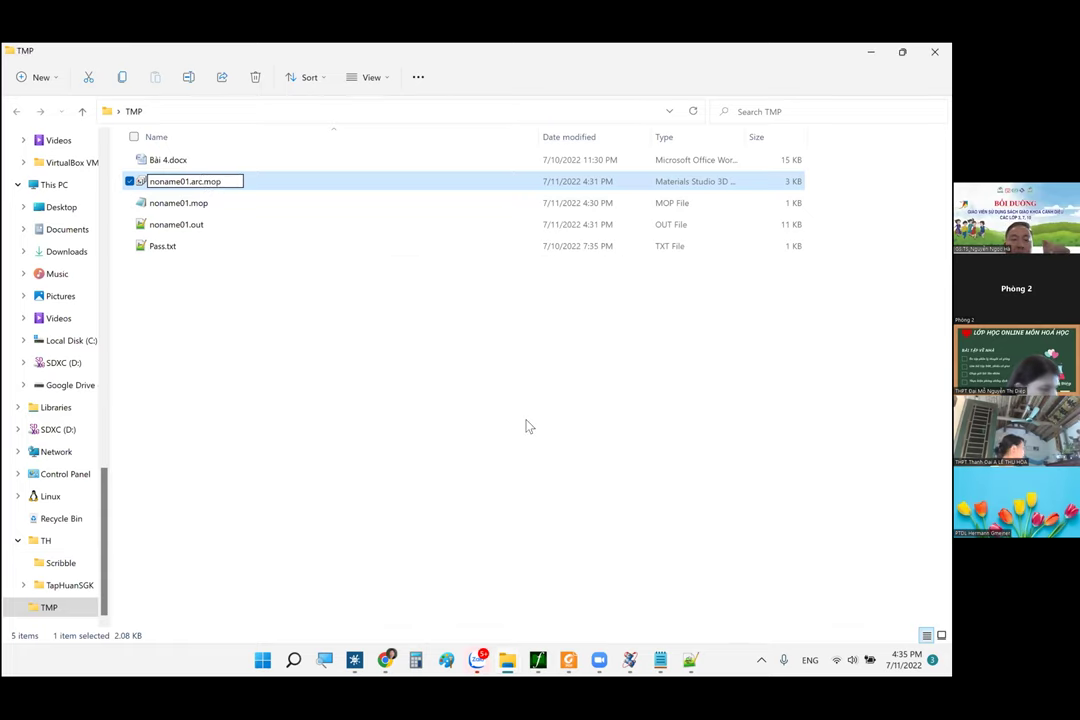
left_click(526, 428)
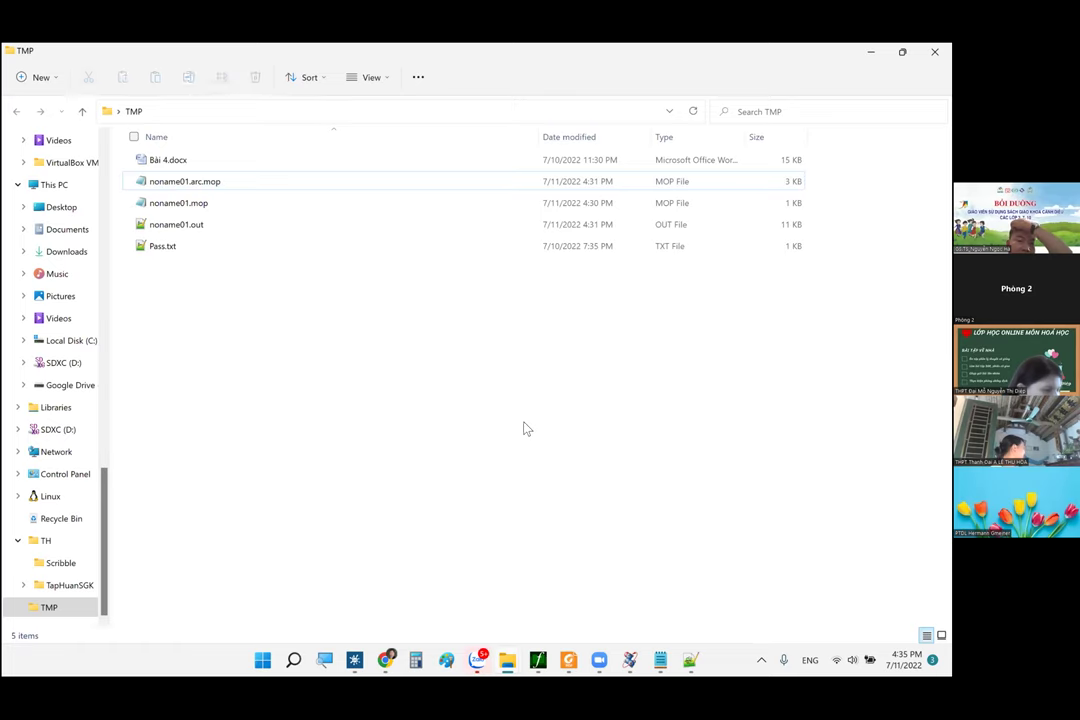
- Open noname01.arc.mop in Notepad, highlight the atom coordinate rows under FINAL GEOMETRY OBTAINED, and close the file
double_click(210, 182)
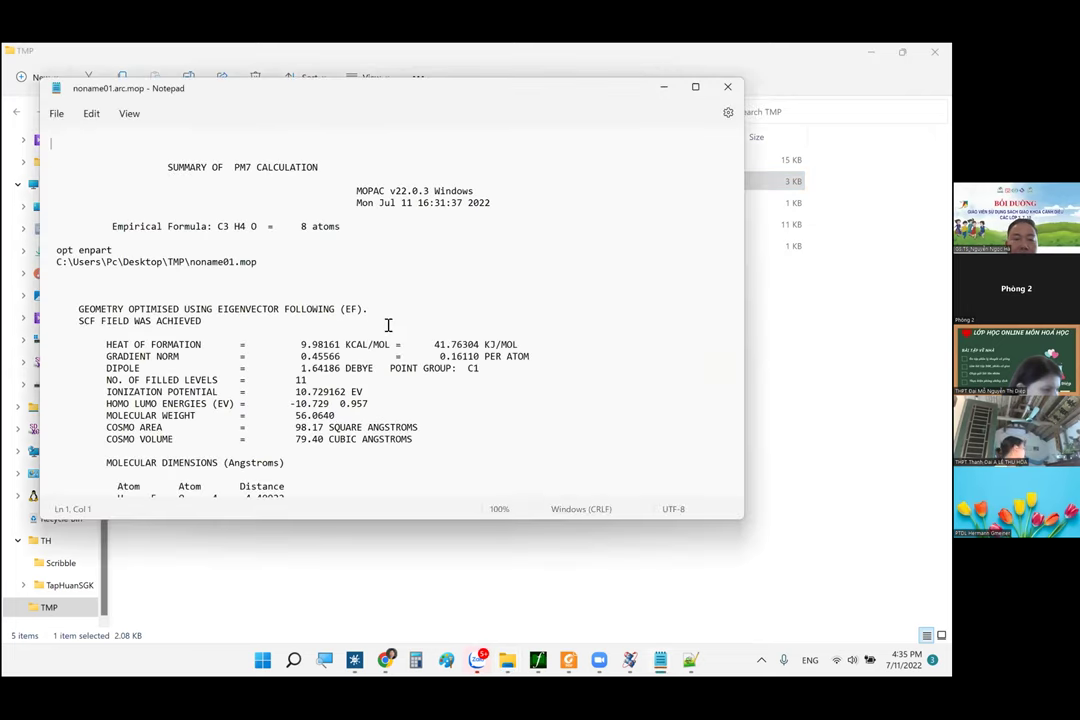
scroll(452, 465, "down", 7)
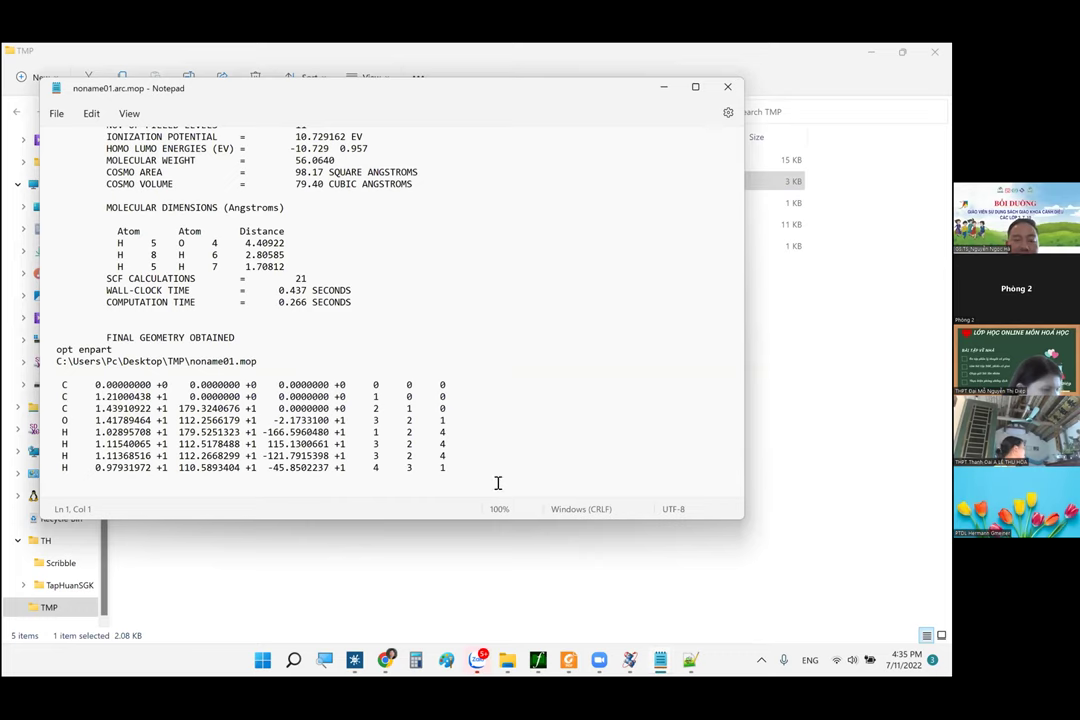
left_click(465, 466)
left_click(53, 384, "shift")
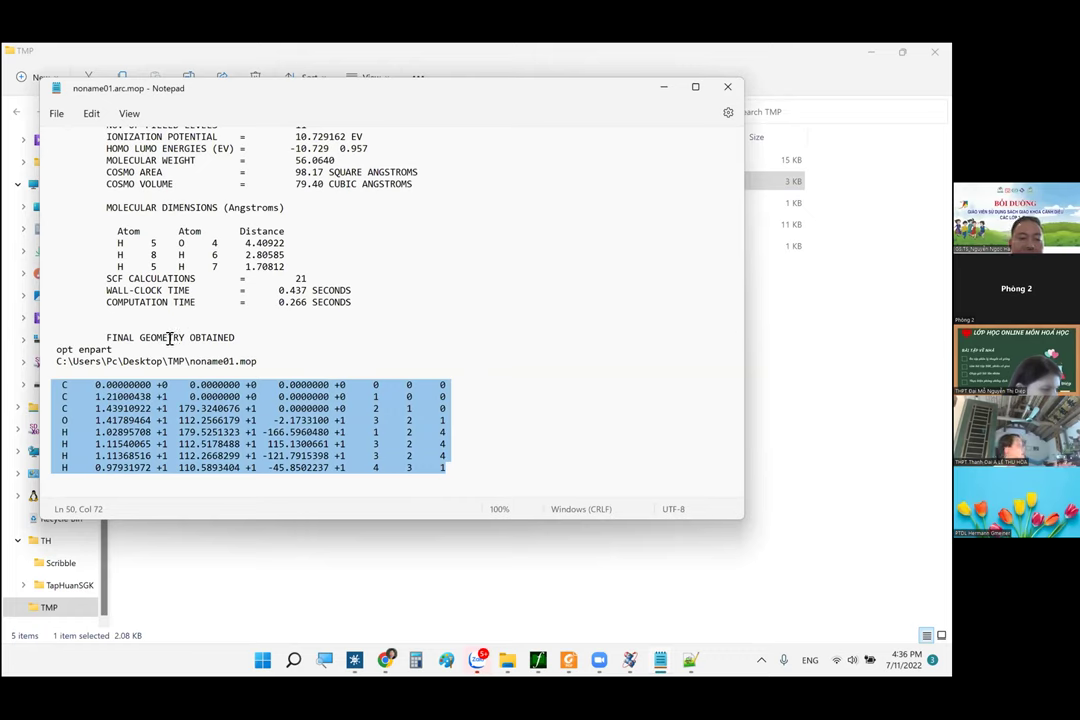
left_click(250, 407)
left_click(727, 88)
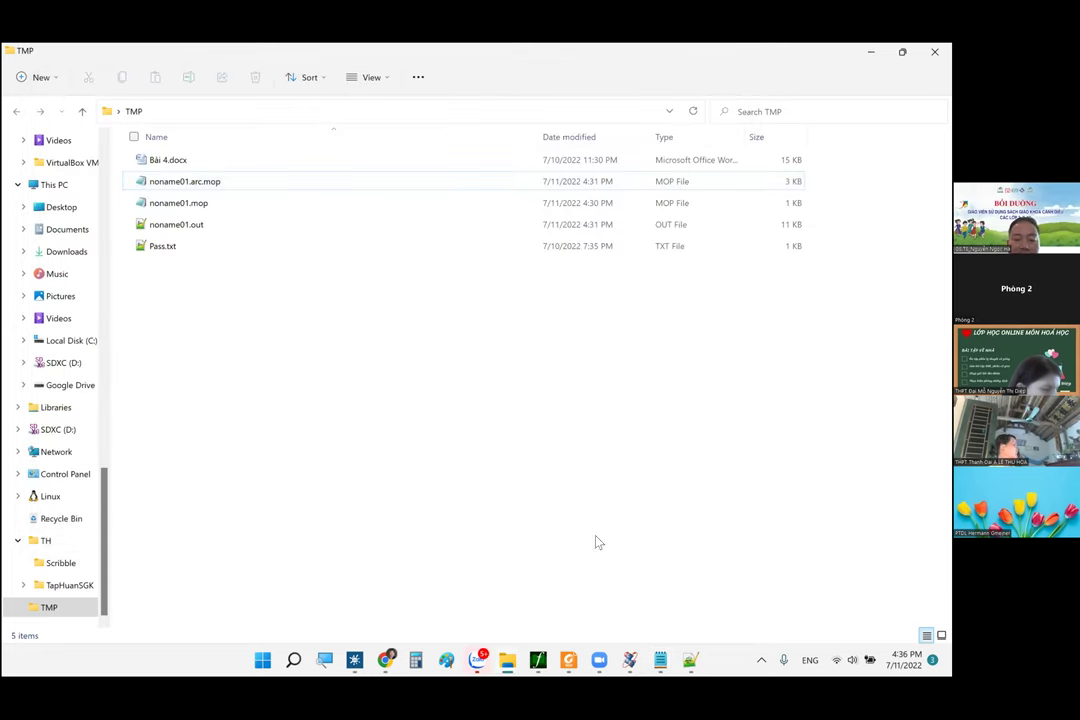
left_click(205, 190)
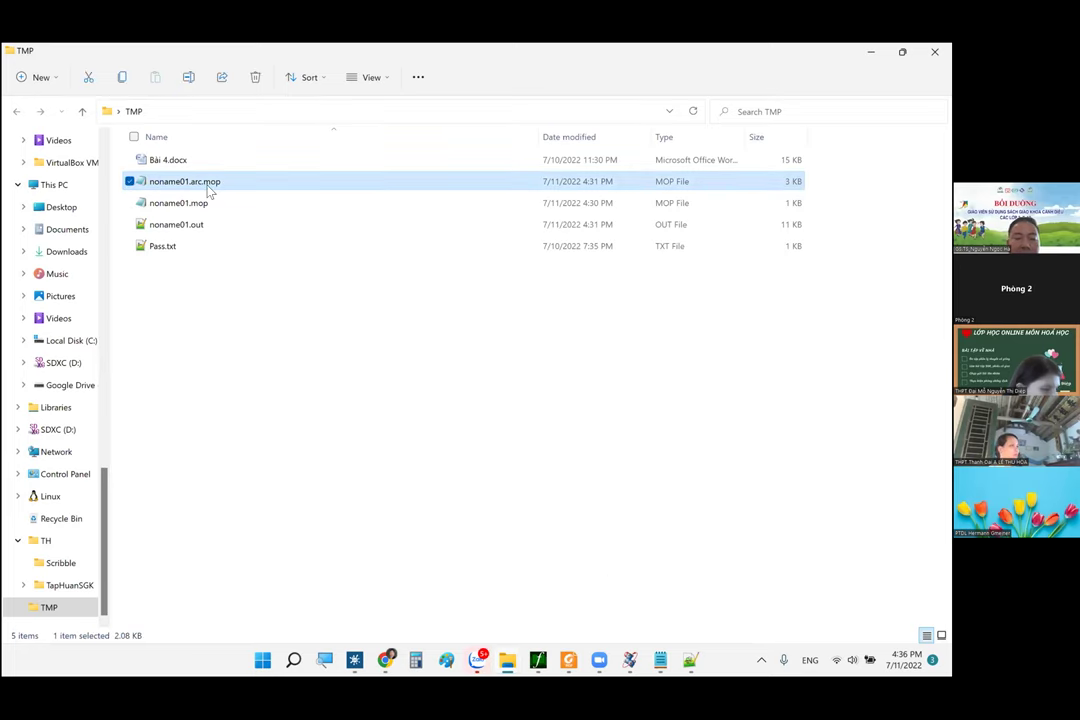
left_click(405, 395)
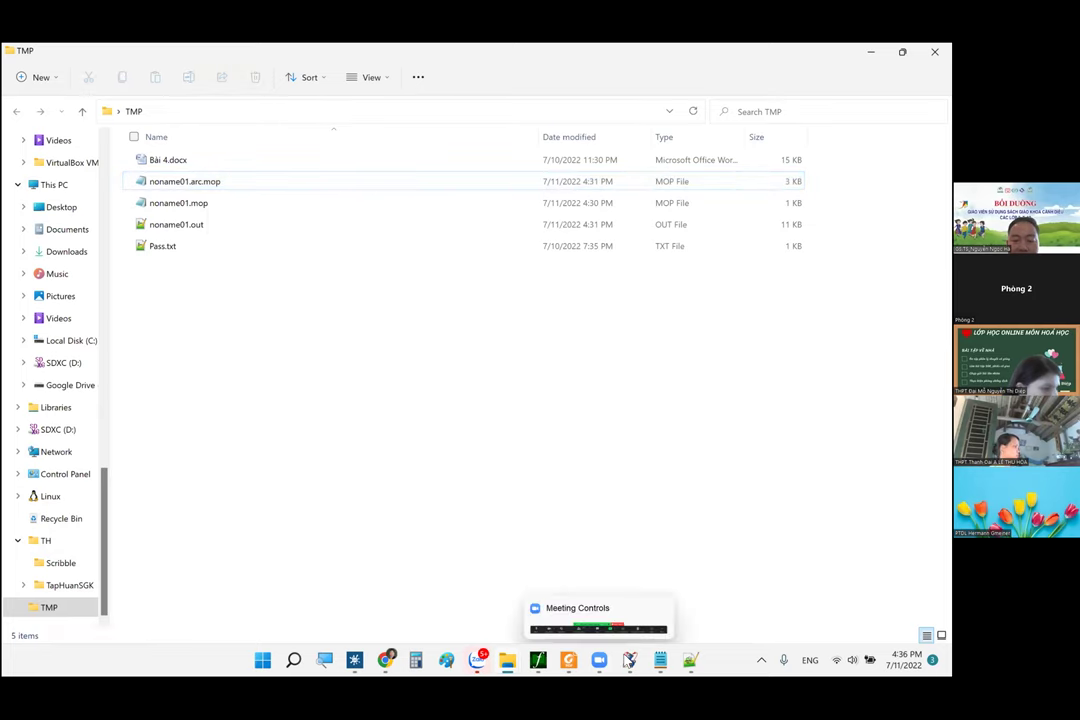
- Open noname01.mop from the TMP folder in ACD/3D Viewer to view the molecule and close the file
double_click(178, 203)
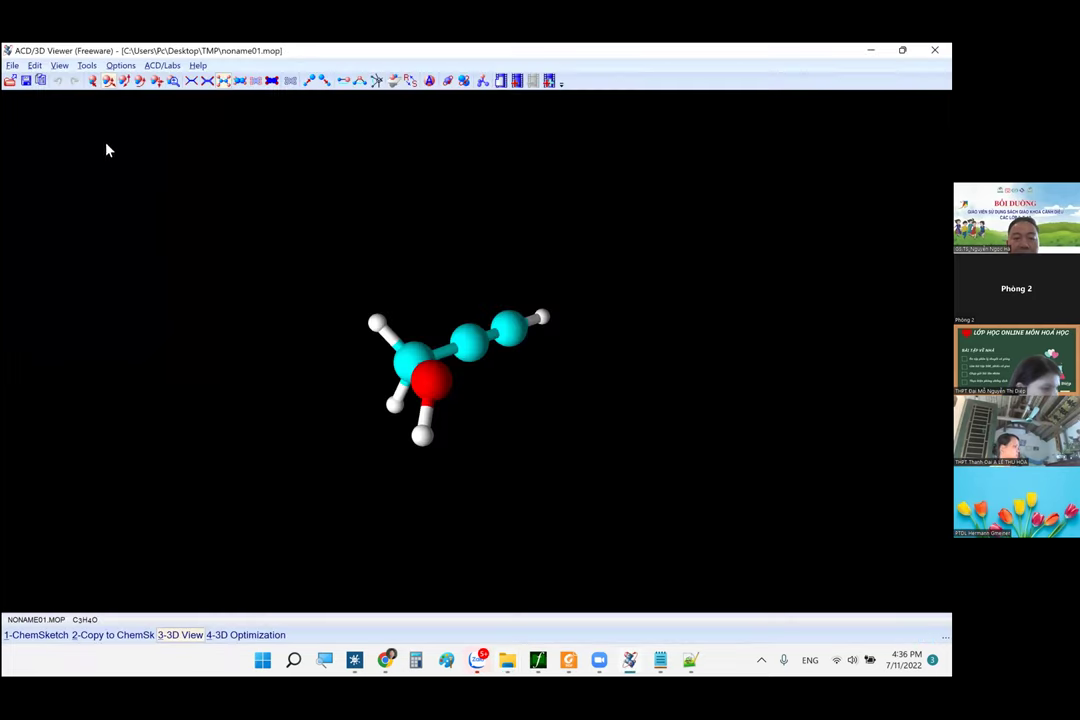
left_click(13, 66)
mouse_move(34, 65)
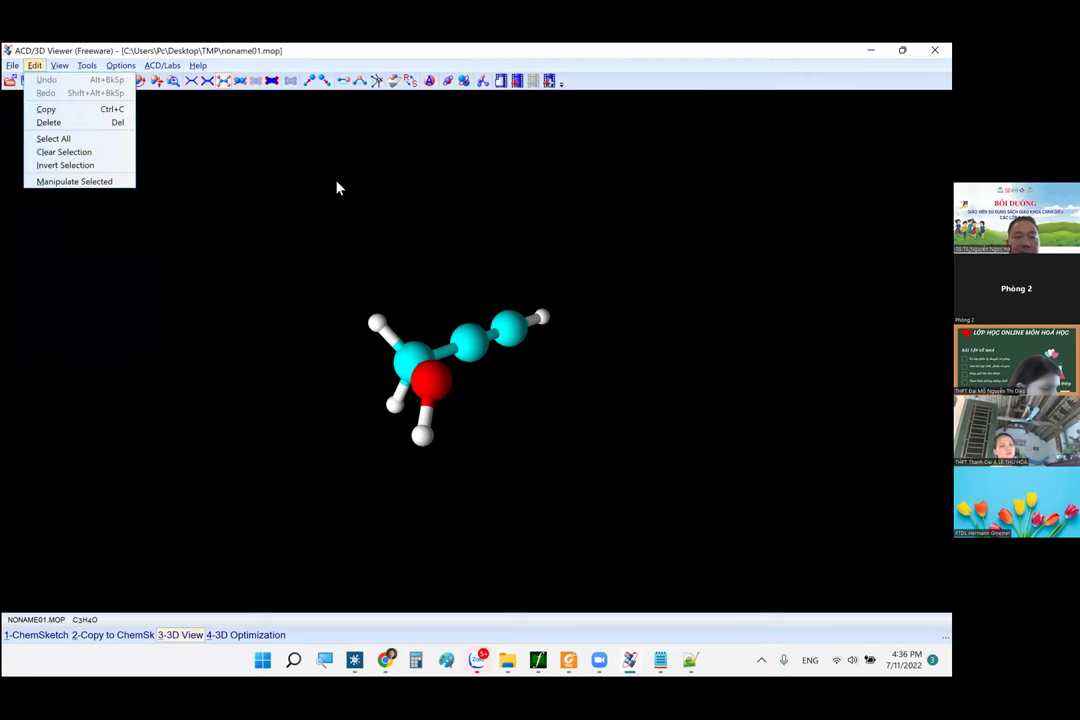
left_click(388, 218)
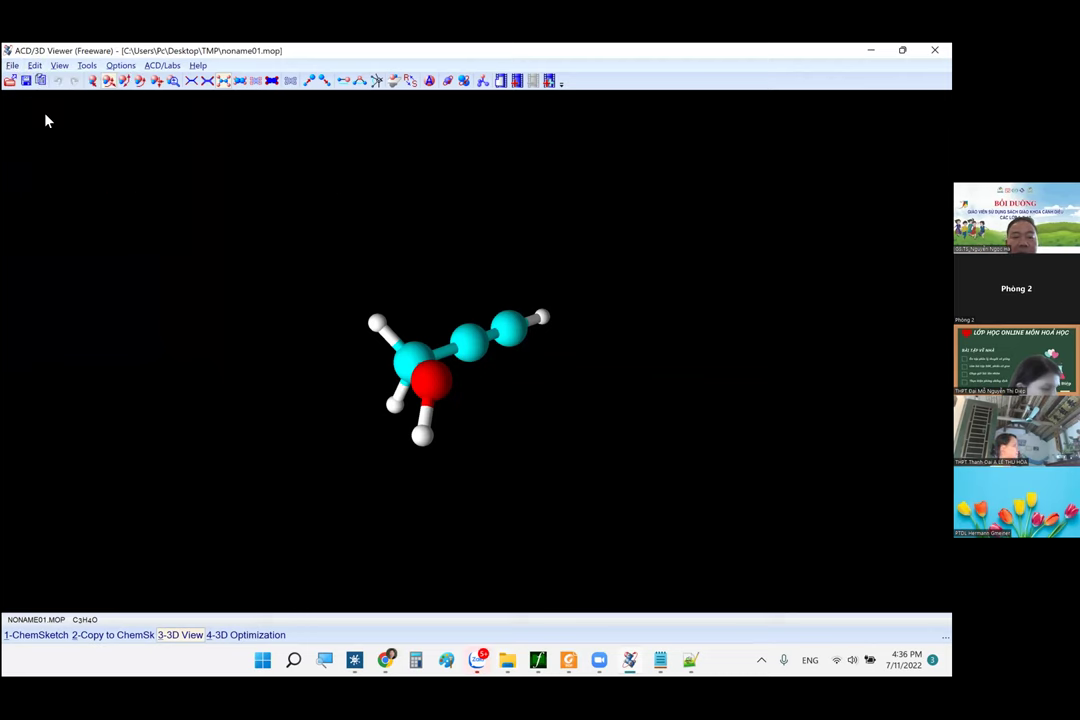
left_click(10, 68)
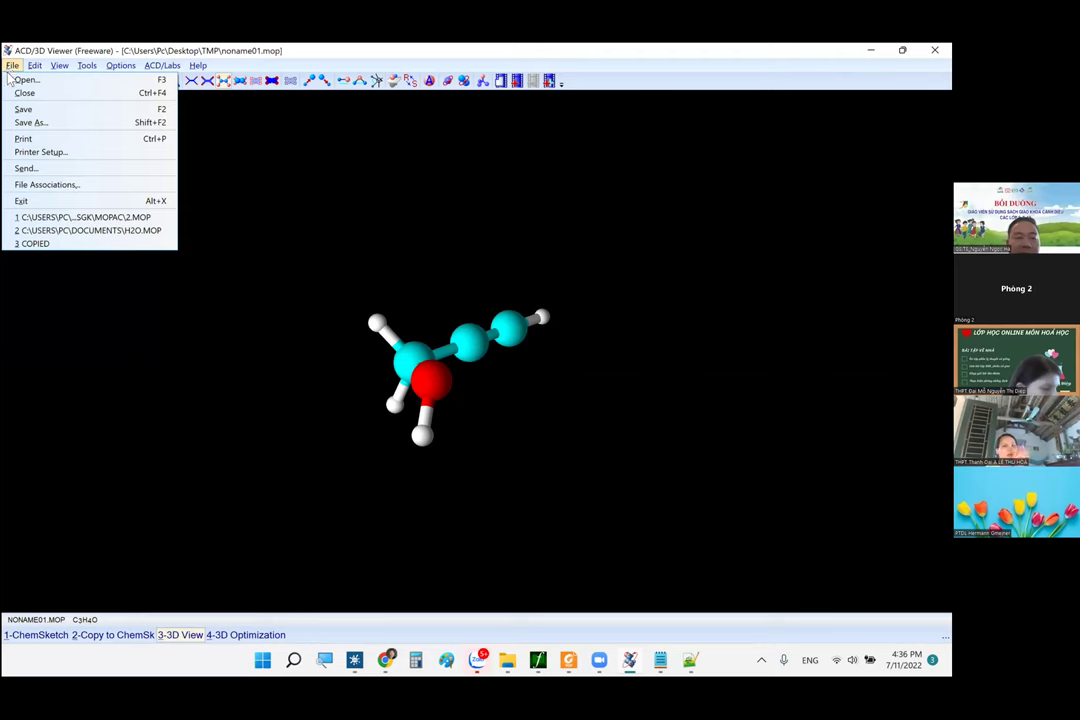
left_click(40, 92)
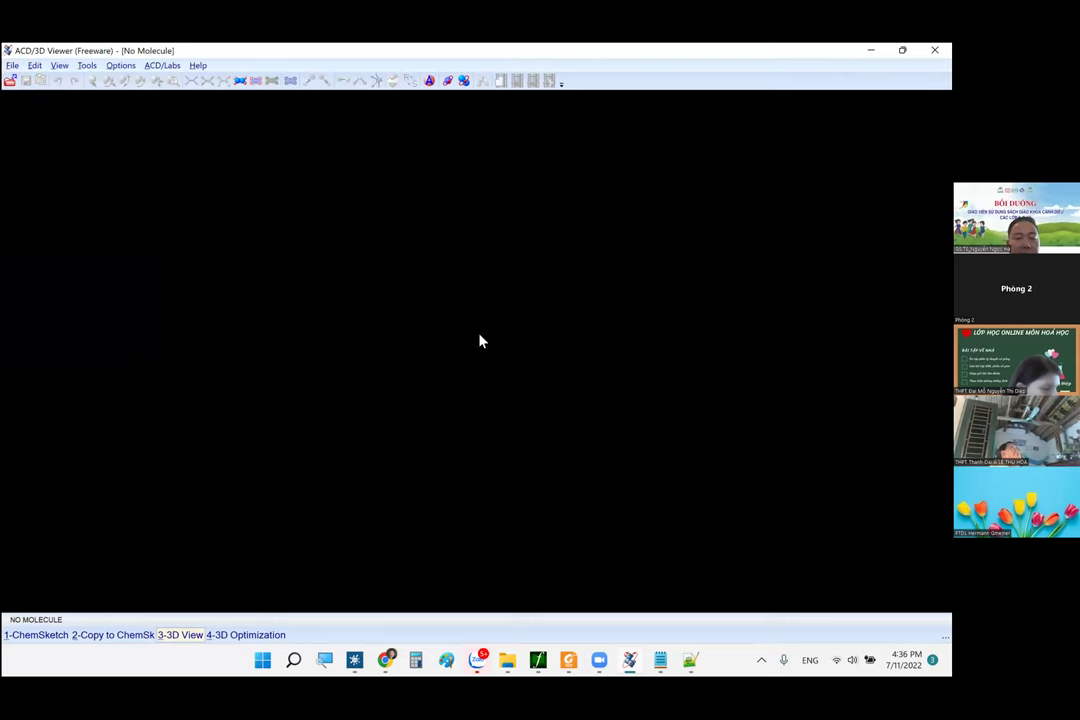
- Open noname01.arc.mop from the TMP folder using the MOPAC Z-Matrix (*.mop, *.zmt, *.dat, *.mpc) file type
left_click(10, 80)
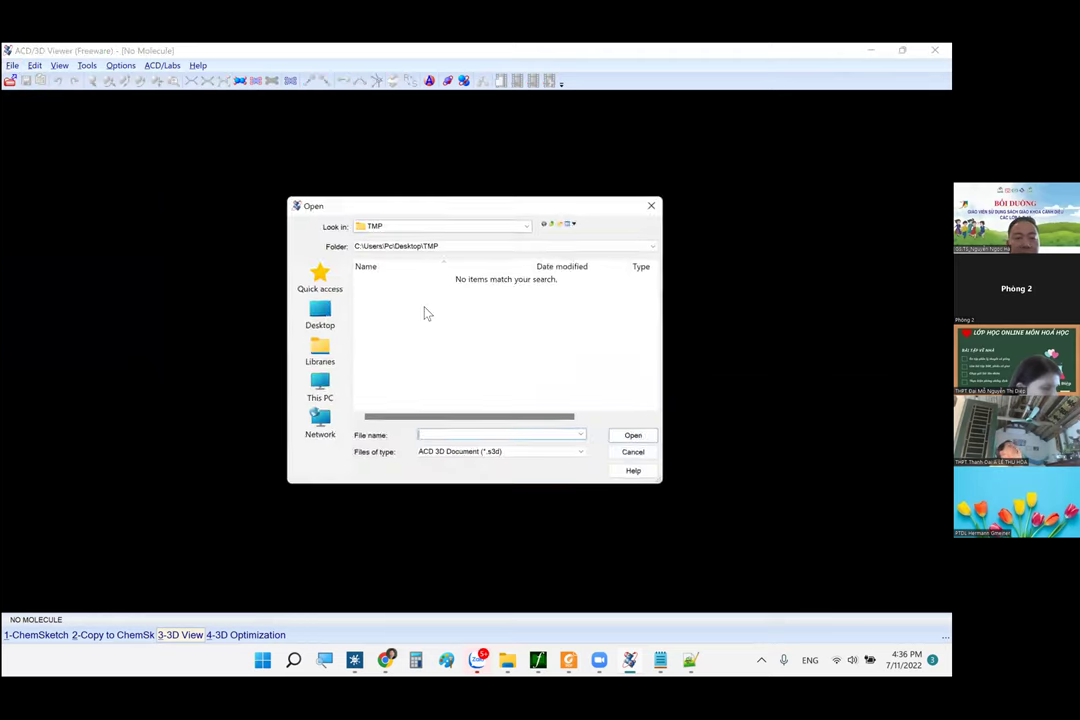
left_click(495, 457)
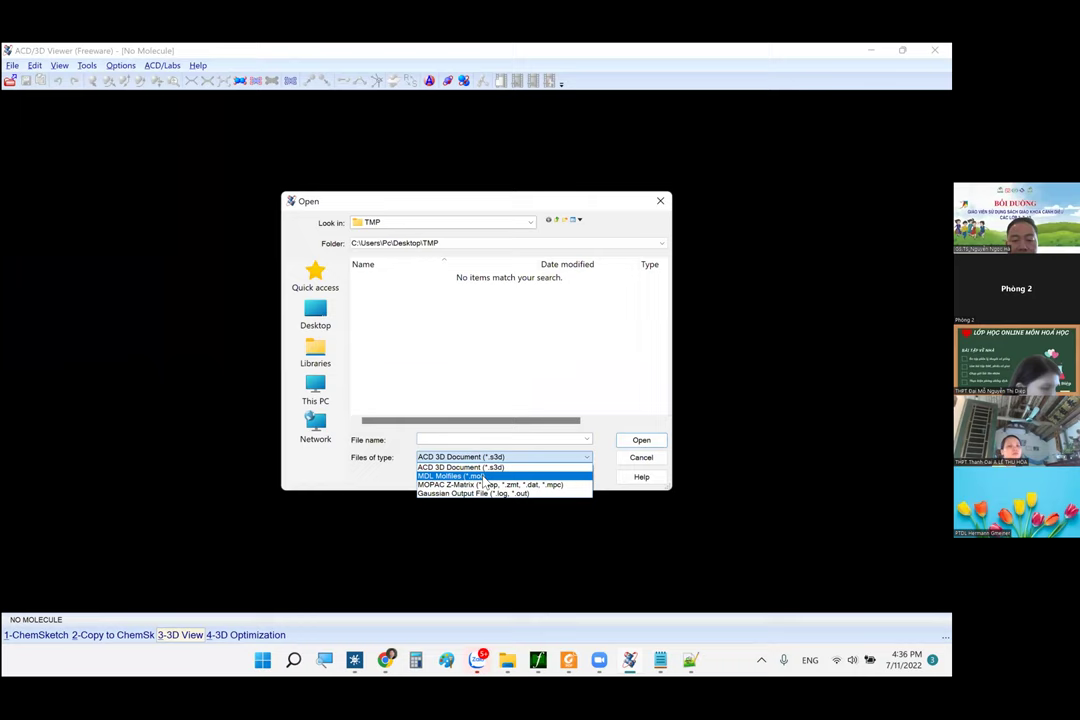
left_click(484, 477)
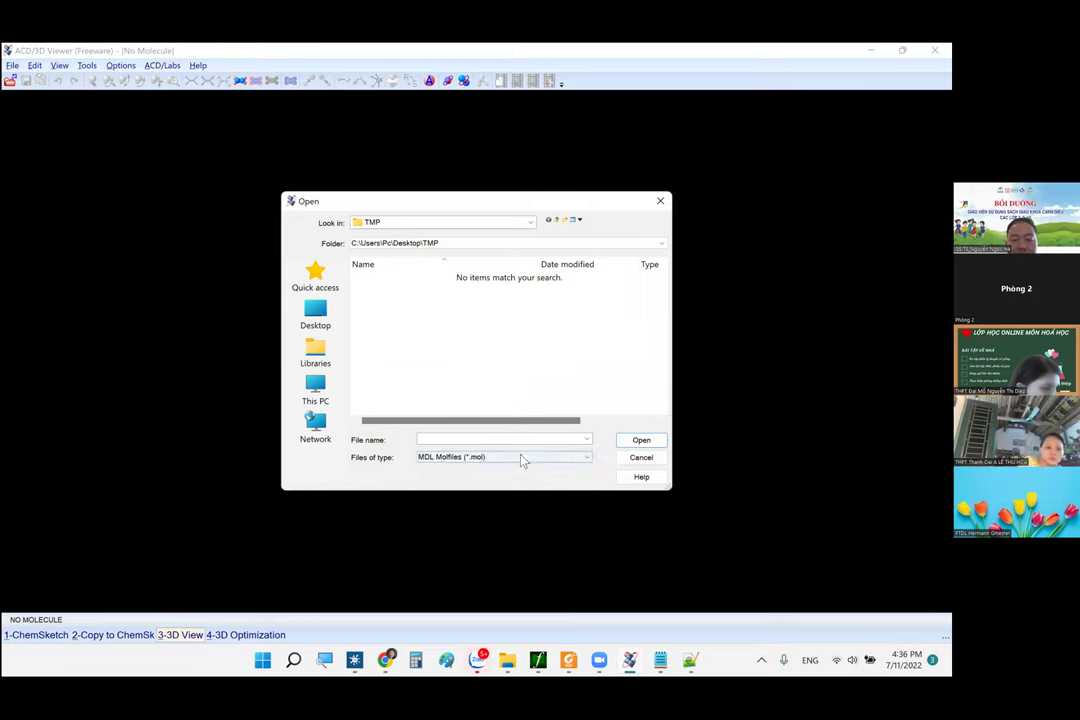
left_click(520, 459)
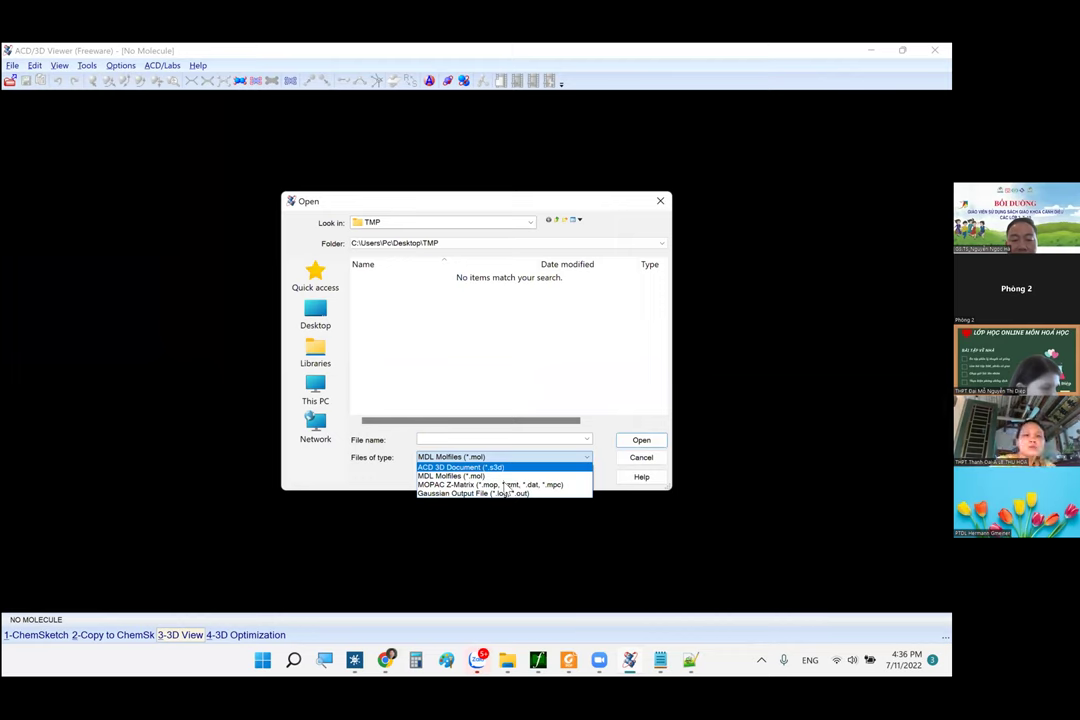
left_click(490, 484)
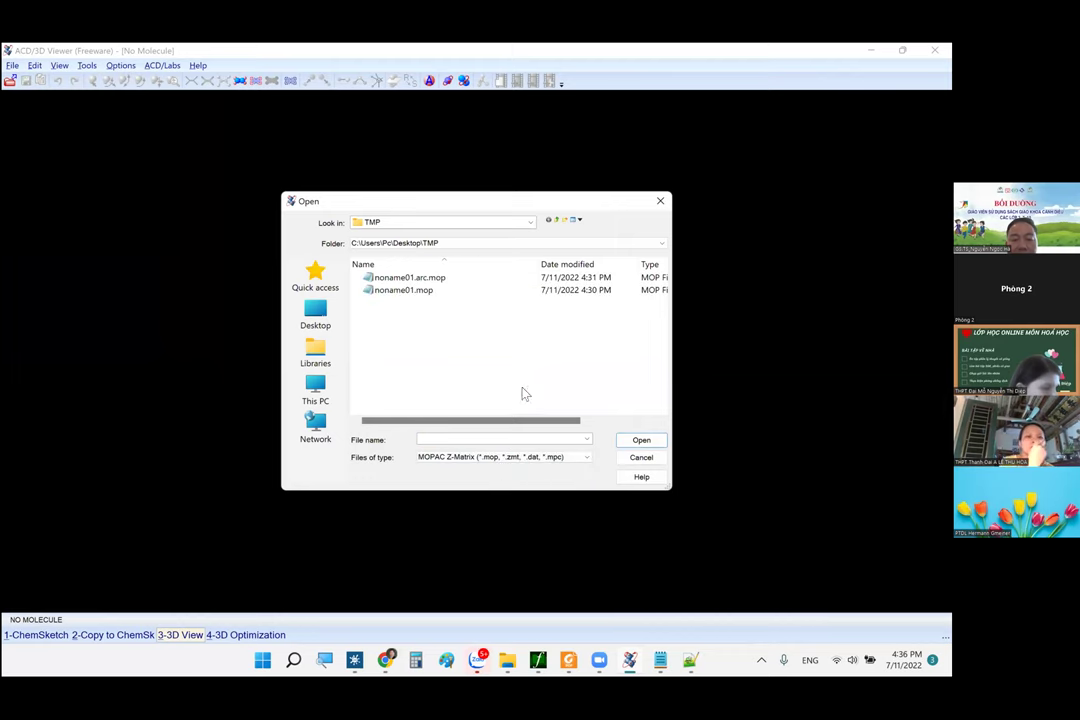
double_click(410, 278)
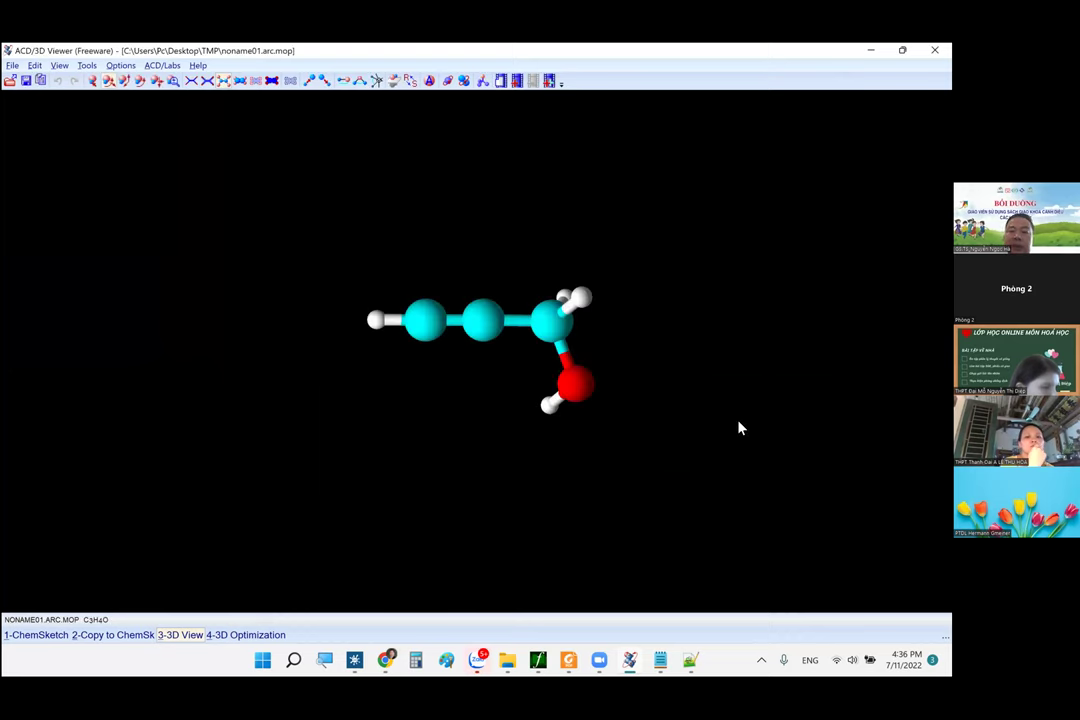
- Measure the bond length between the hydrogen at the end of the carbon chain and its neighbouring carbon
left_click(450, 367)
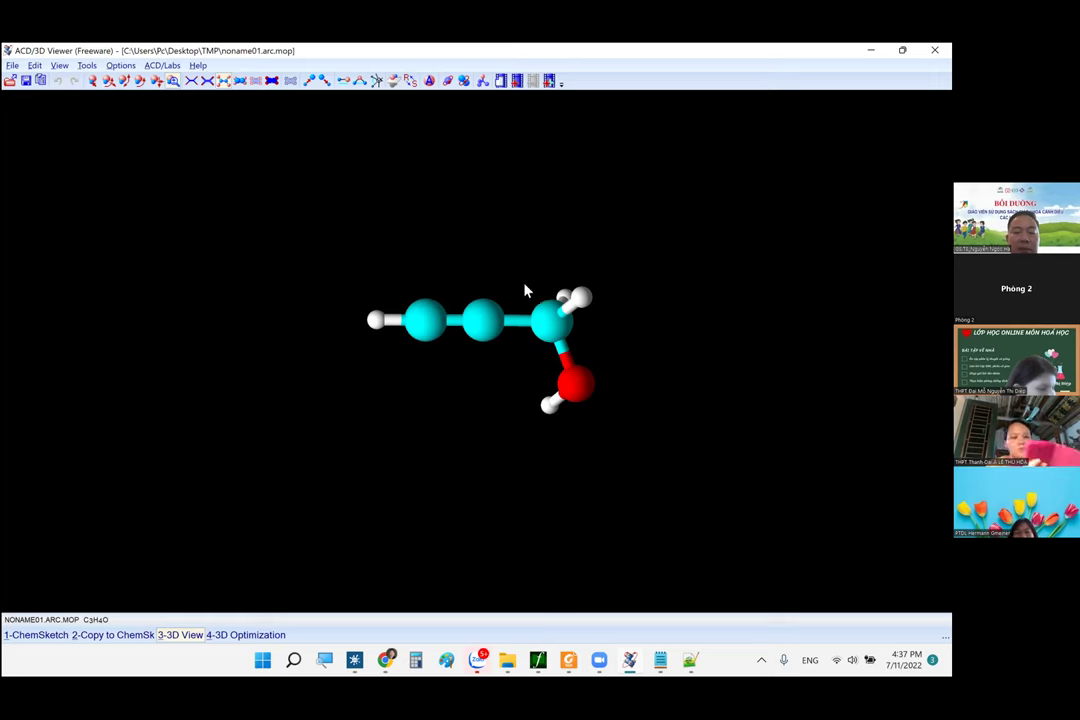
scroll(579, 381, "up", 2)
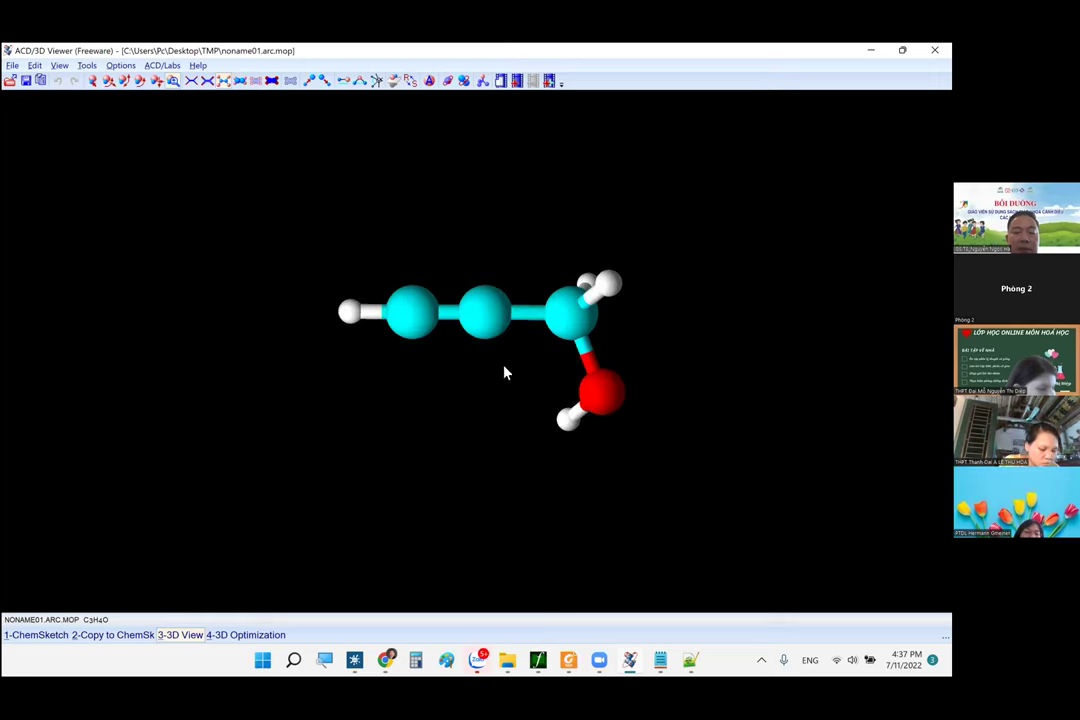
scroll(503, 297, "up", 2)
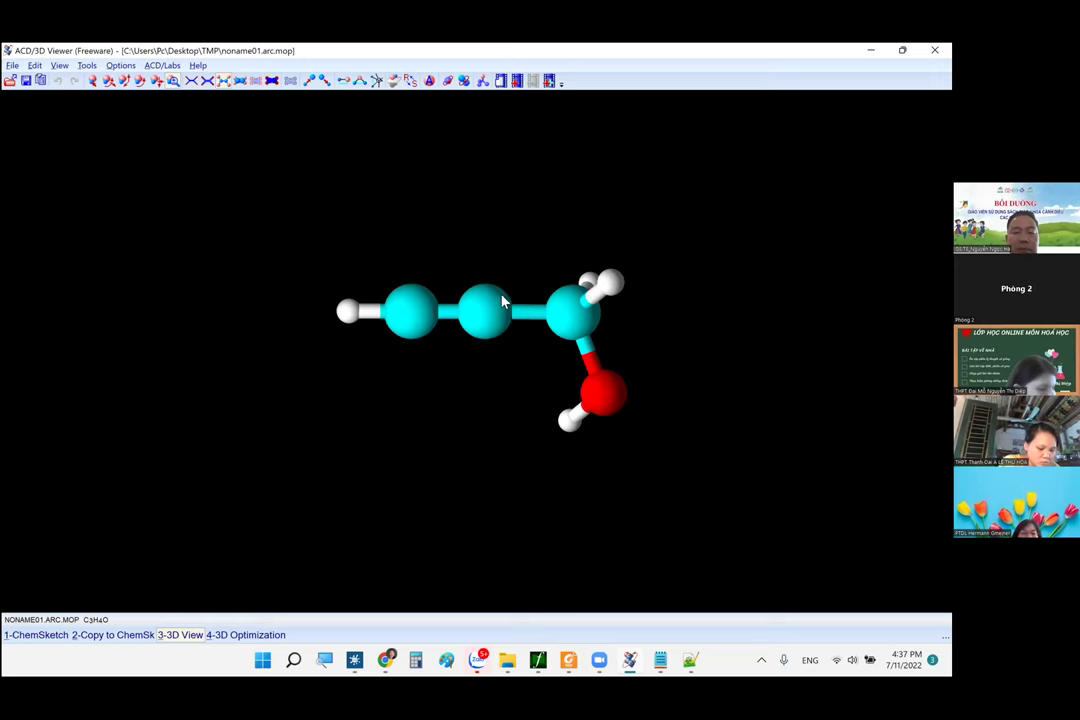
scroll(503, 297, "up", 1)
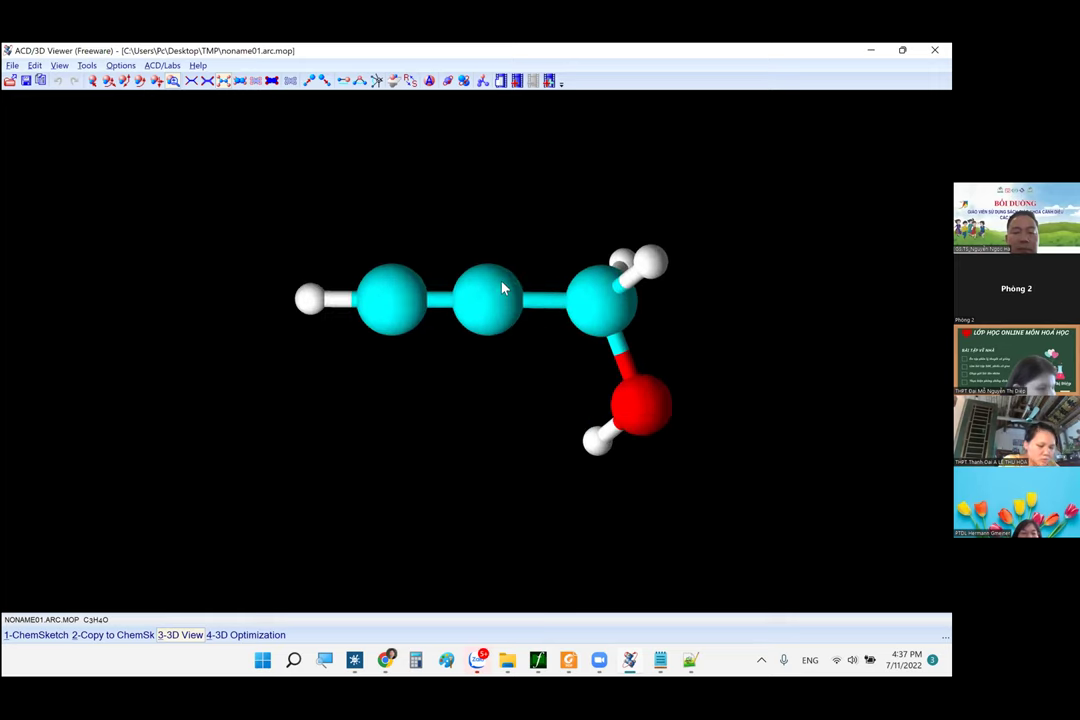
scroll(503, 289, "up", 1)
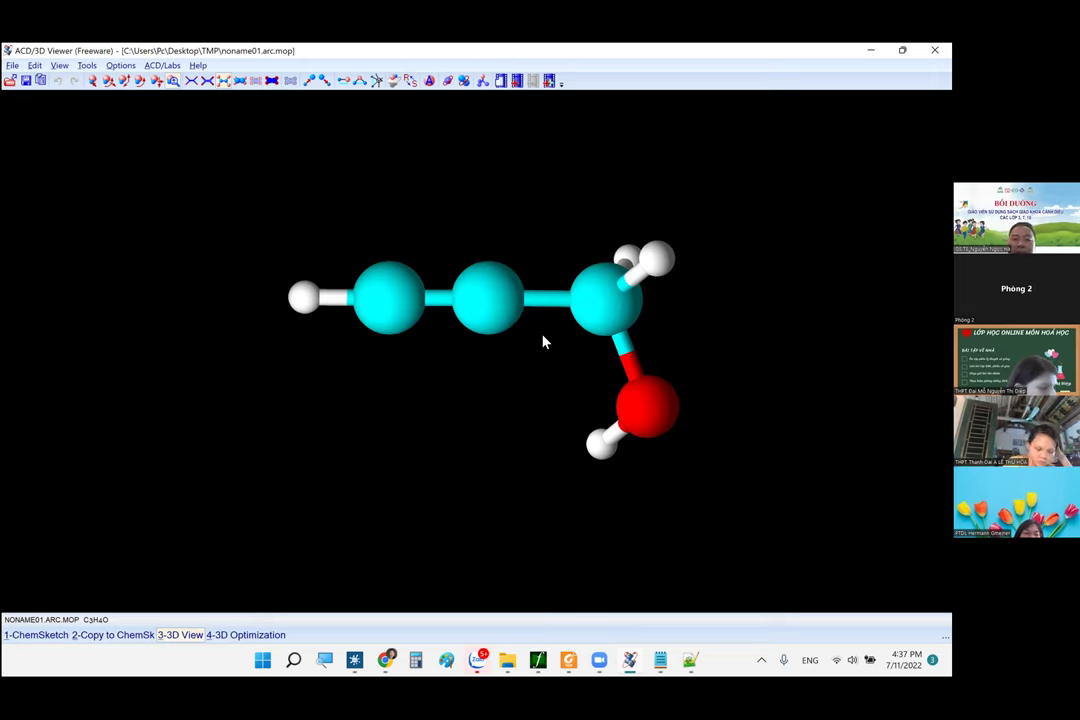
mouse_move(603, 315)
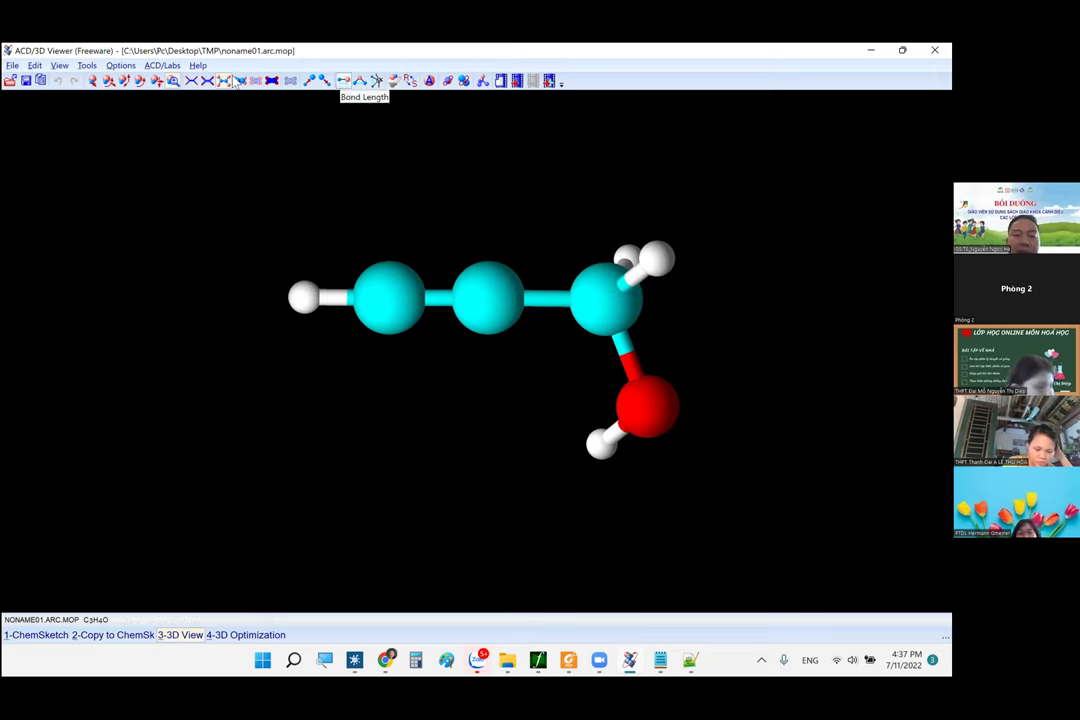
left_click(343, 82)
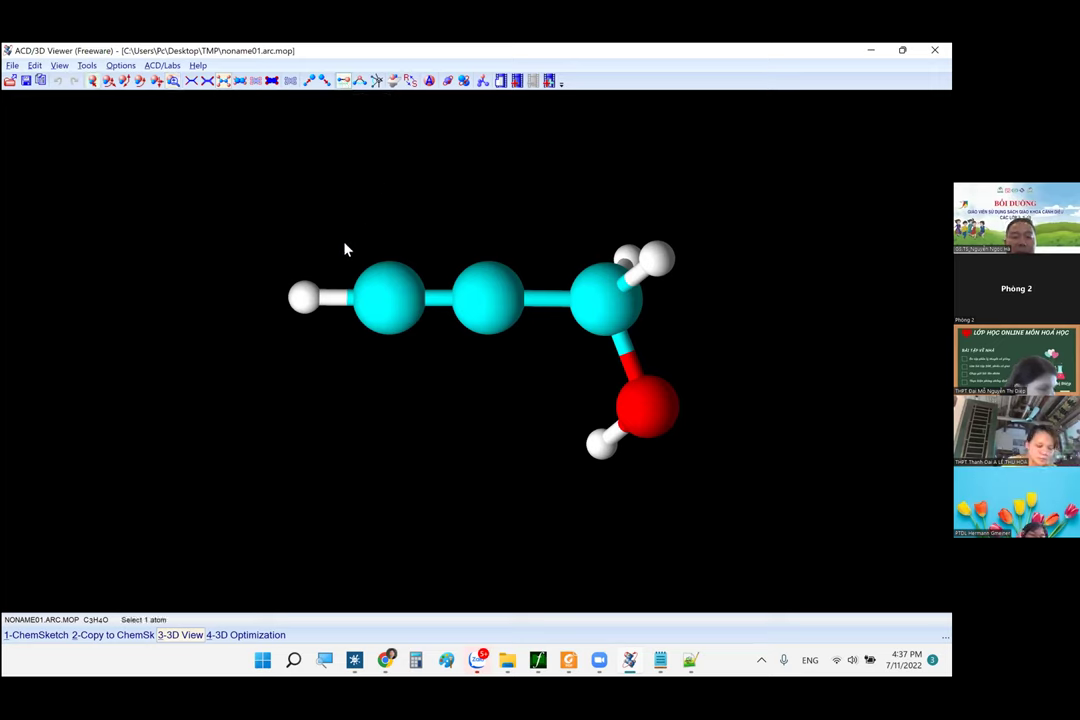
left_click(314, 298)
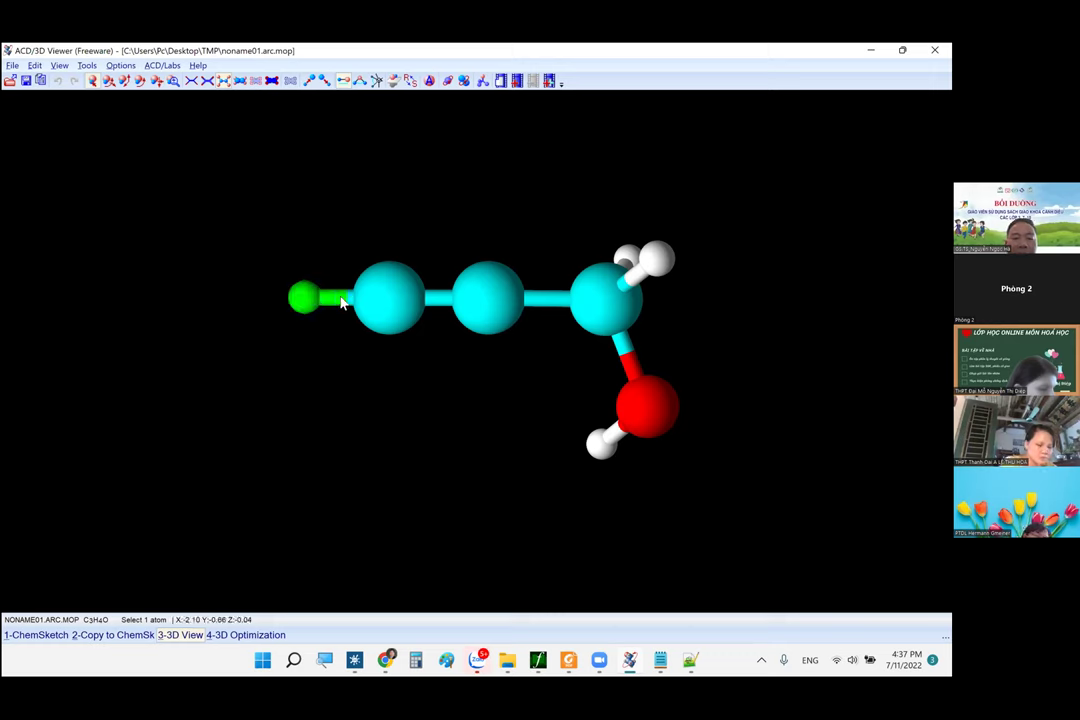
left_click(380, 297)
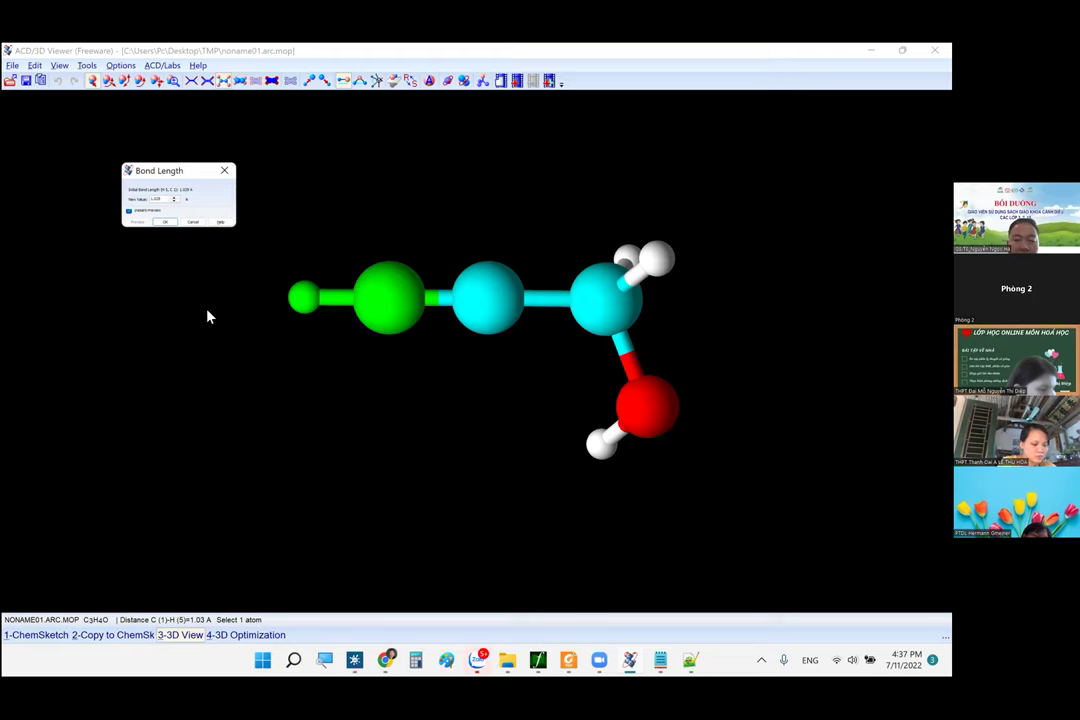
- Copy the bond length value 1.029 to line 8 of Pass.txt in Notepad++, and close the Bond Length dialog in ACD/3D Viewer
right_click(165, 199)
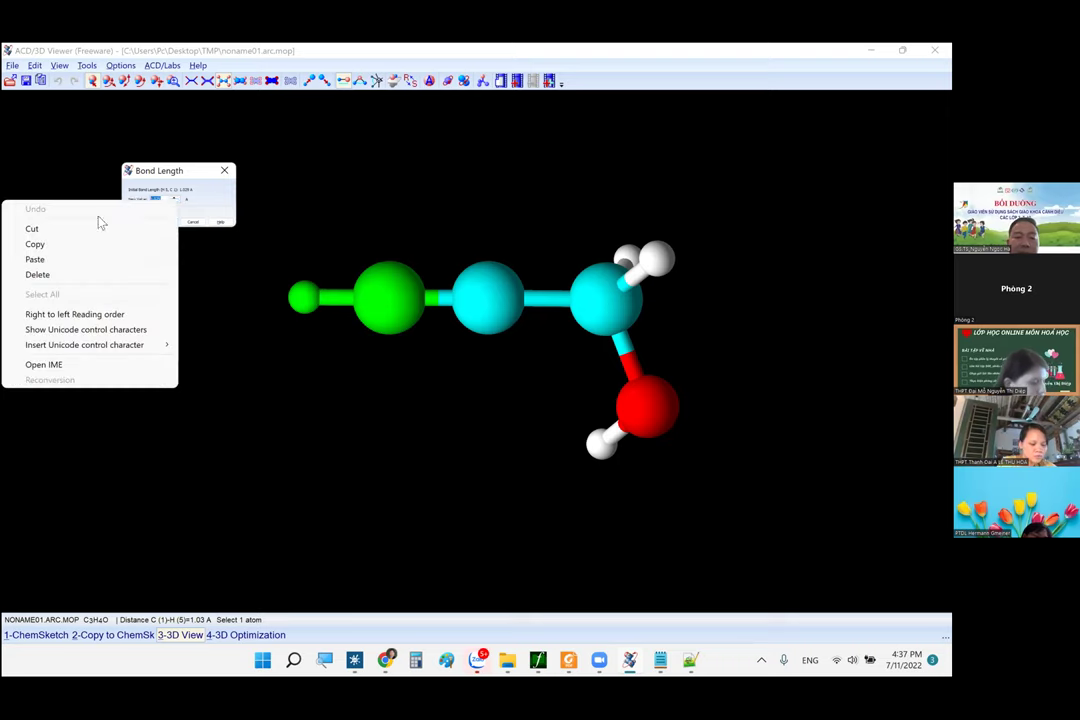
left_click(72, 244)
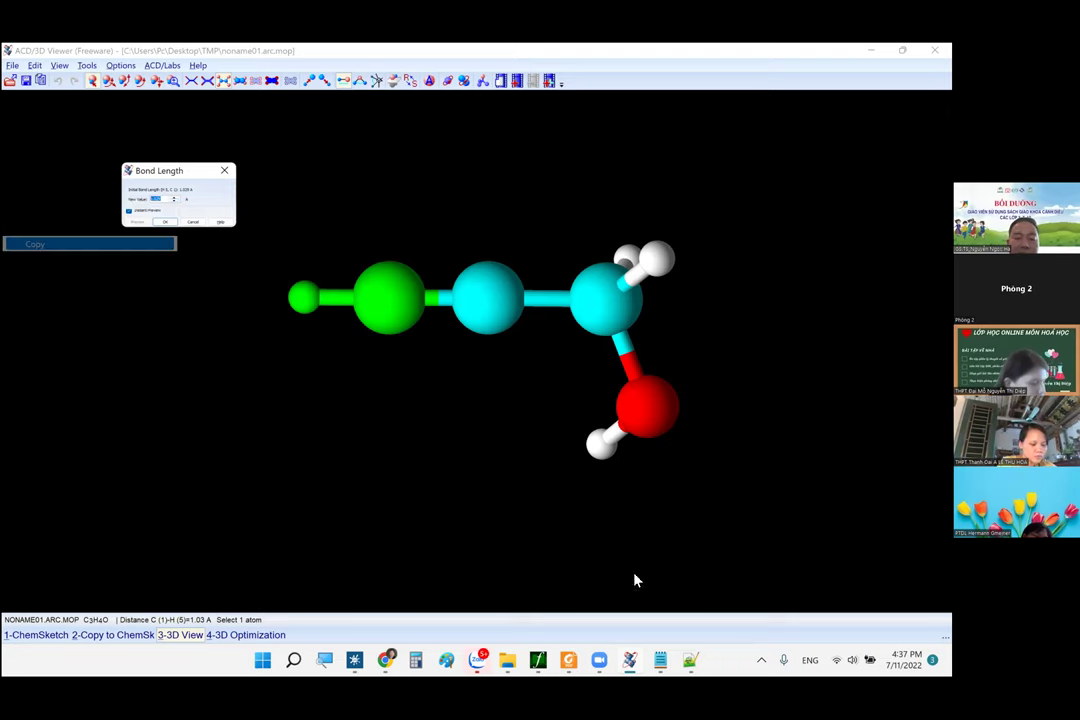
left_click(690, 660)
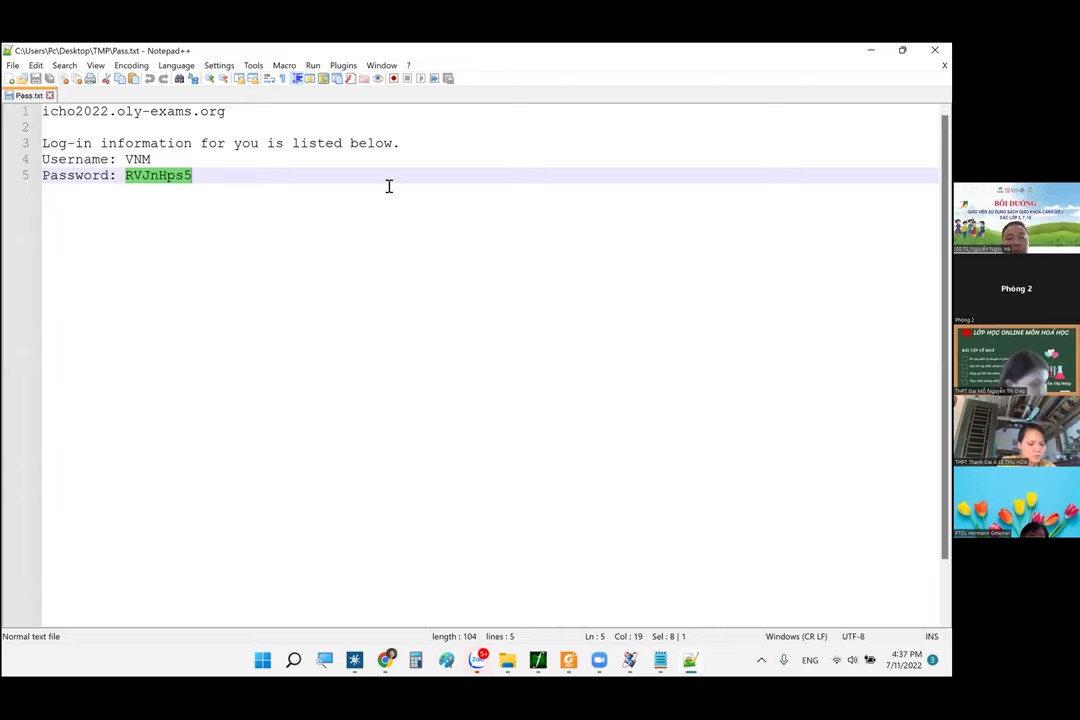
left_click(389, 186)
key("Return")
key("Return")
key("Return")
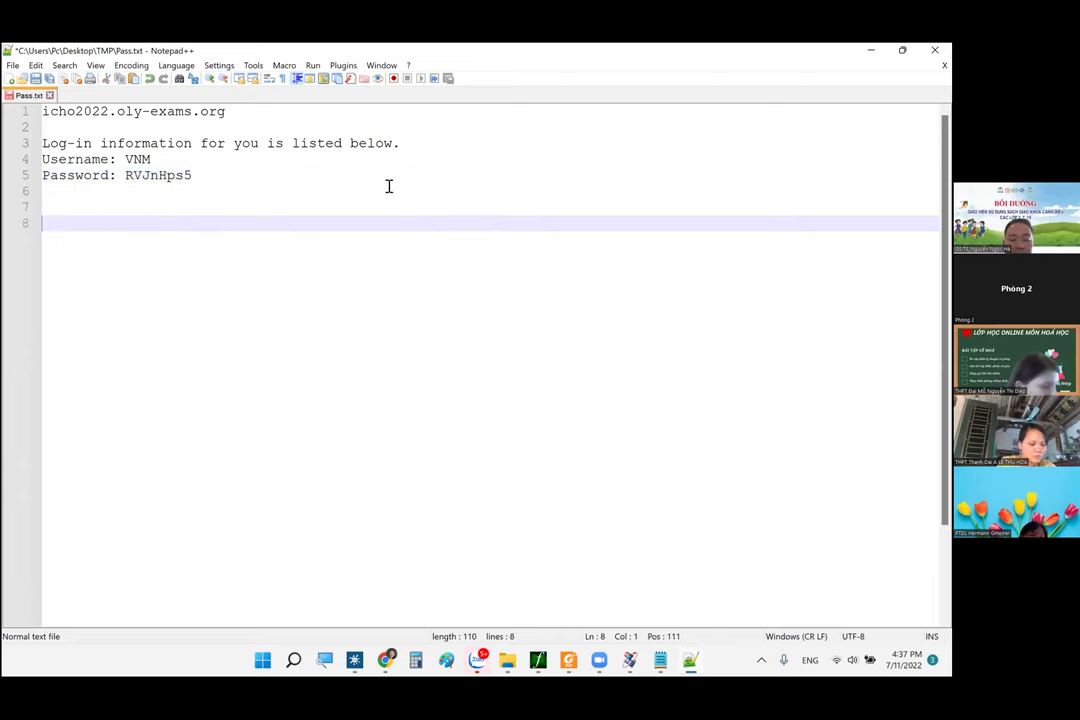
key("ctrl+v")
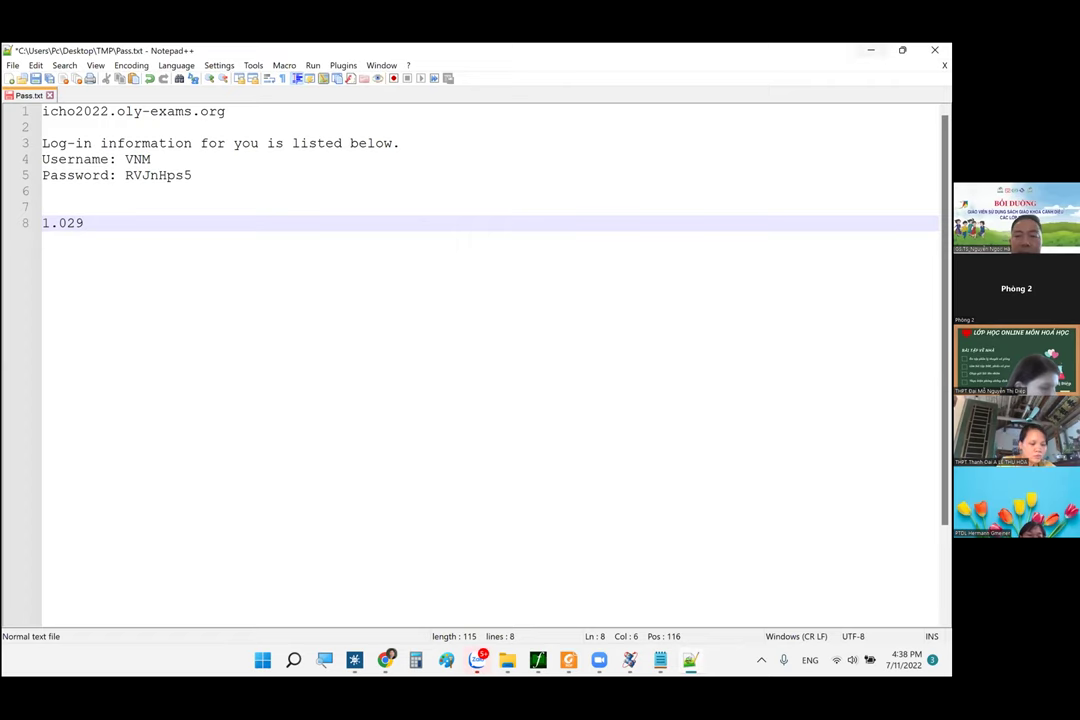
key("alt+Tab")
right_click(565, 229)
left_click(388, 205)
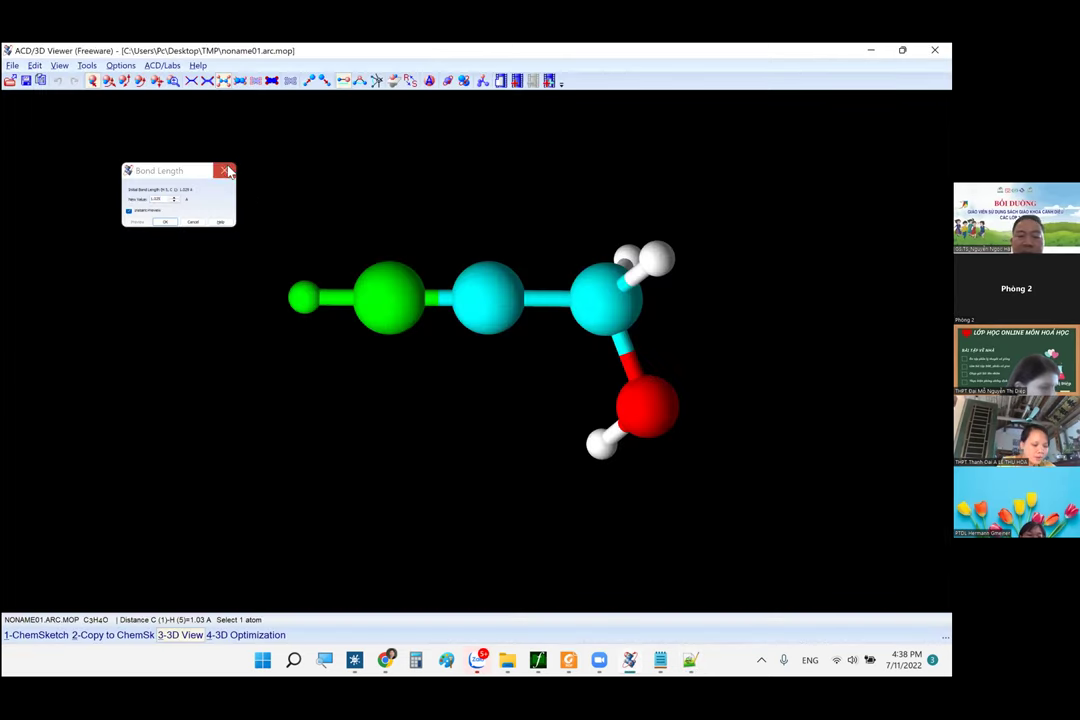
left_click(225, 170)
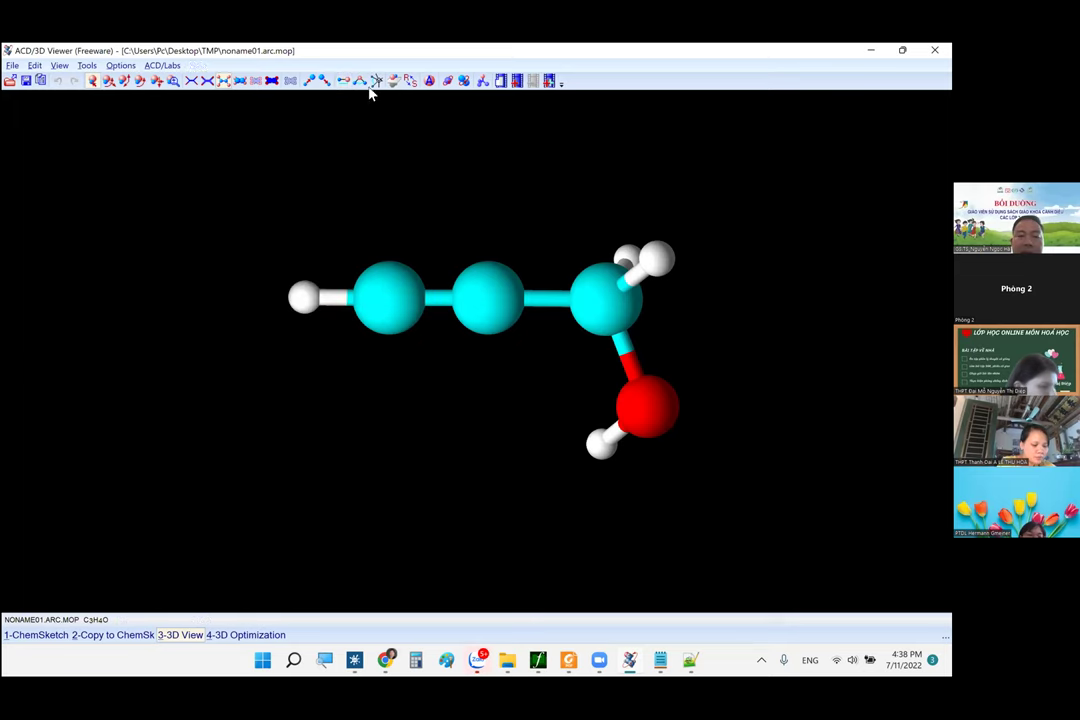
- Measure the bond angle between the middle carbon, the carbon bonded to oxygen, and the oxygen atom
left_click(360, 81)
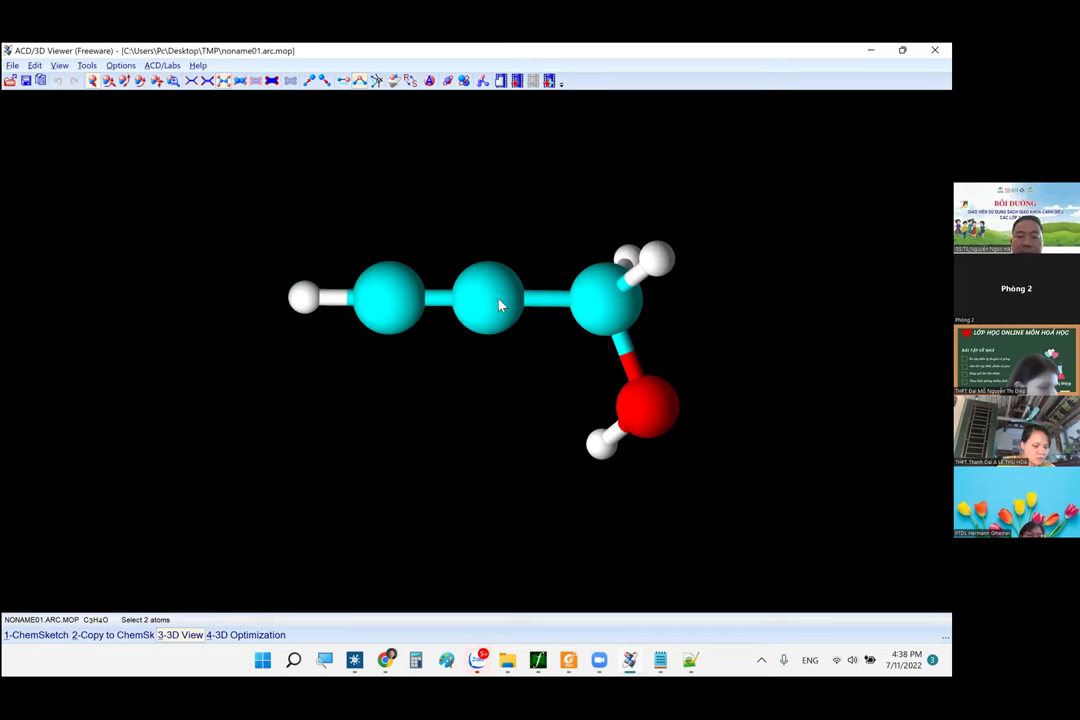
left_click(553, 311)
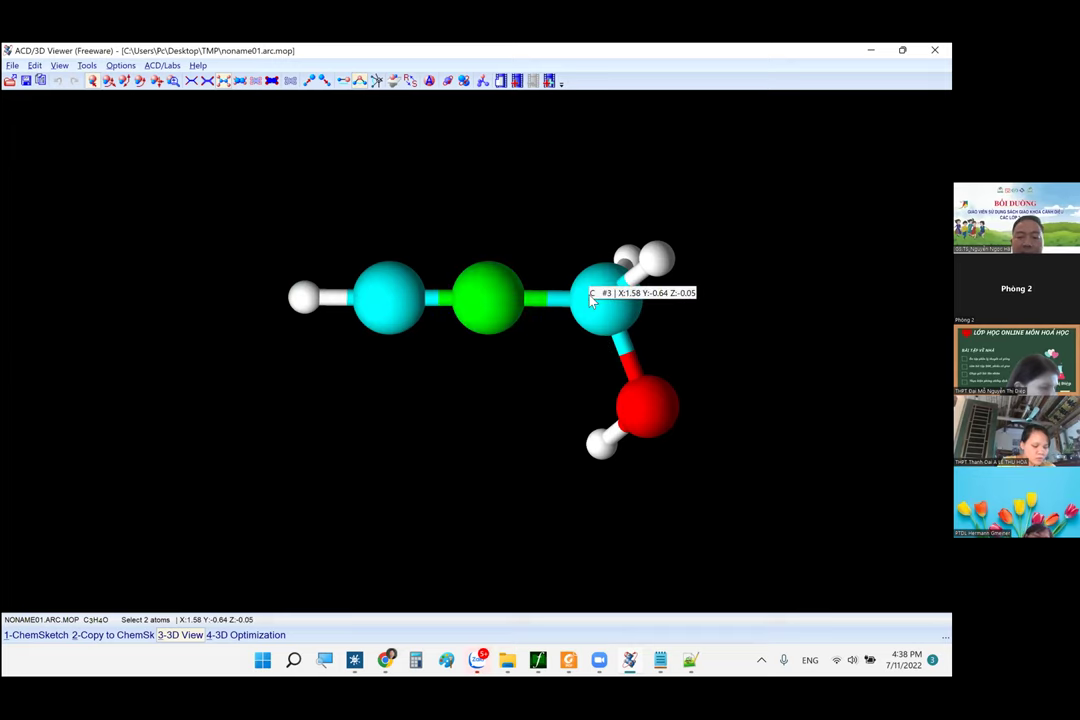
left_click(577, 306)
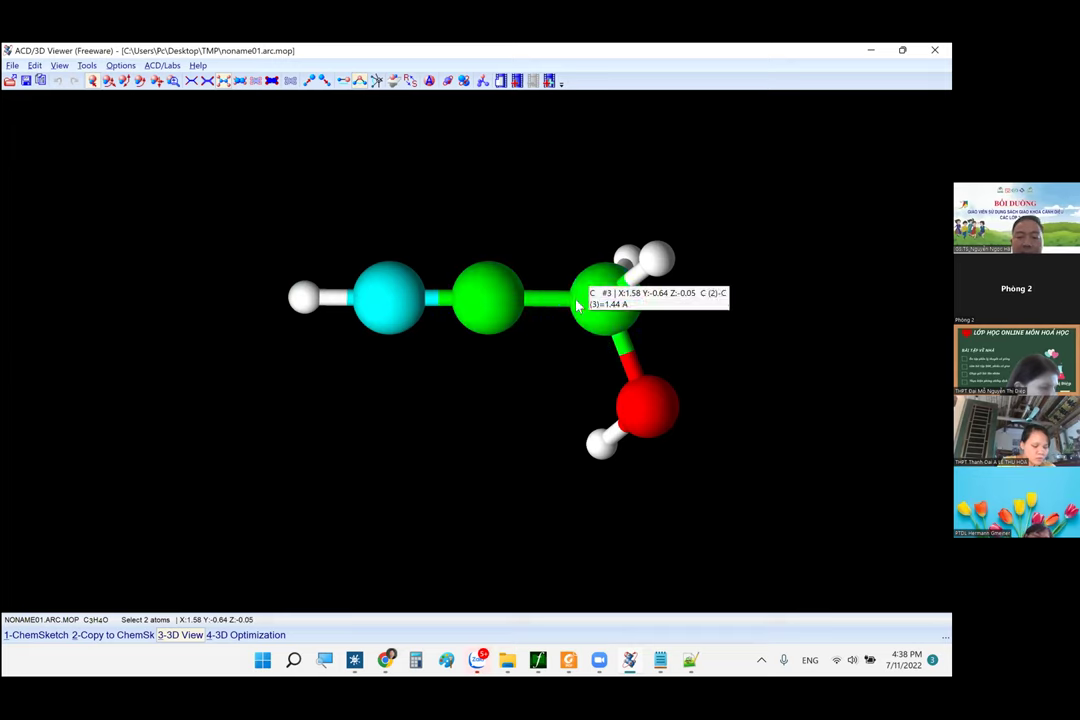
left_click(650, 418)
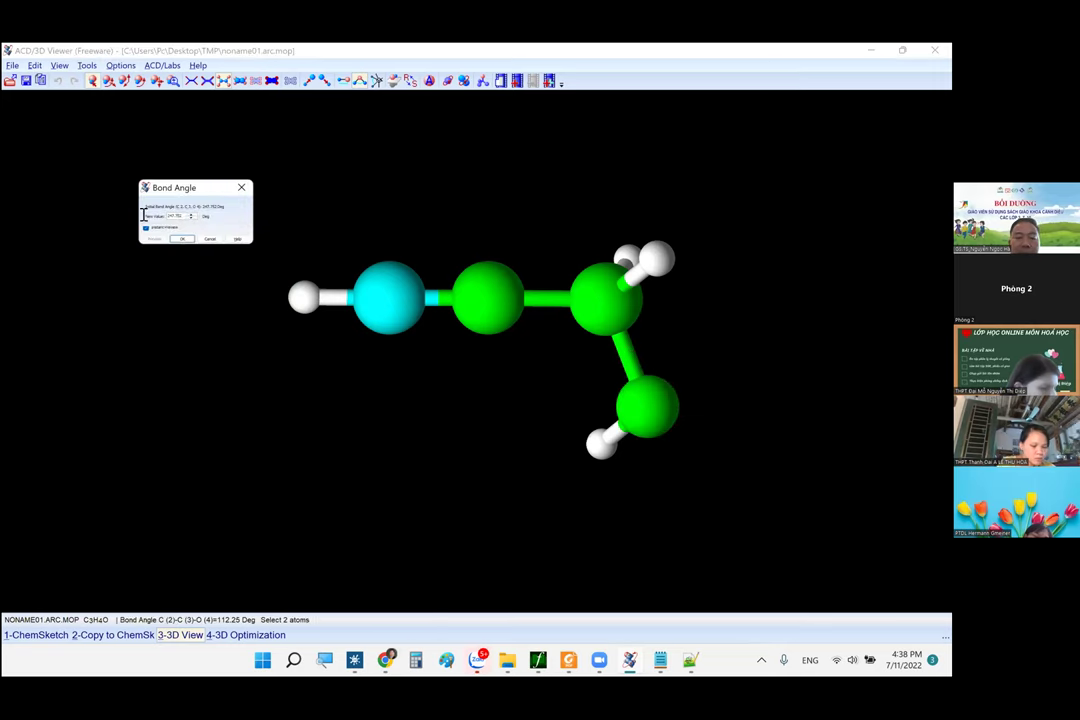
left_click(620, 470)
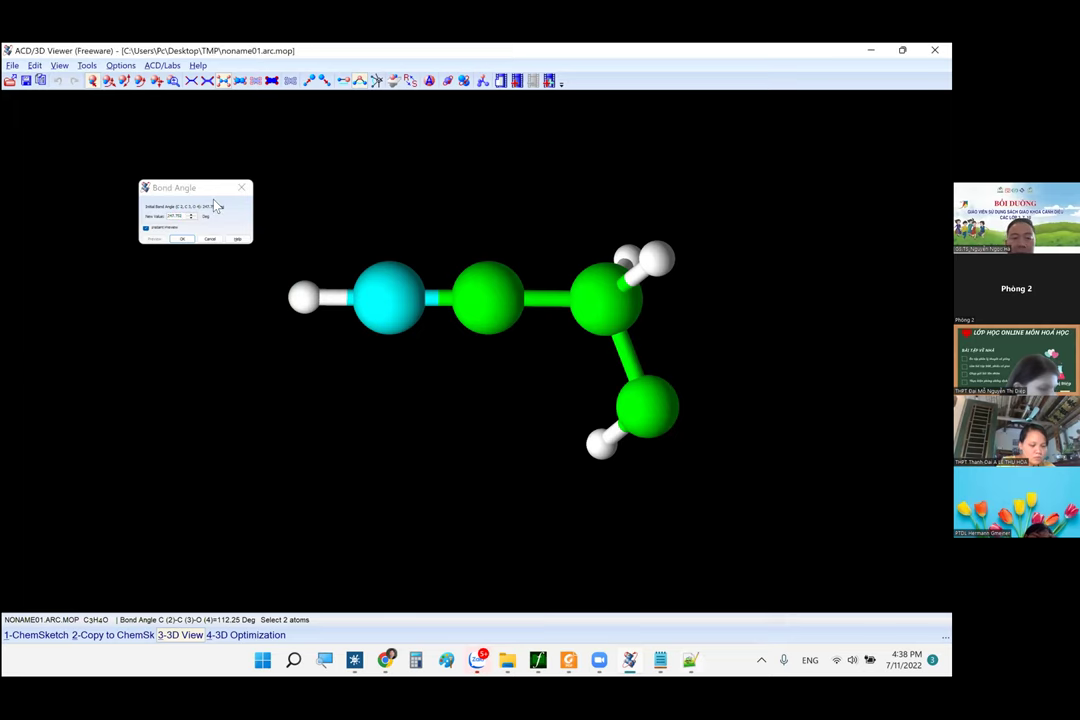
- Switch to Pass.txt in Notepad++ and add three new lines after the 1.029 value
key("alt+Tab")
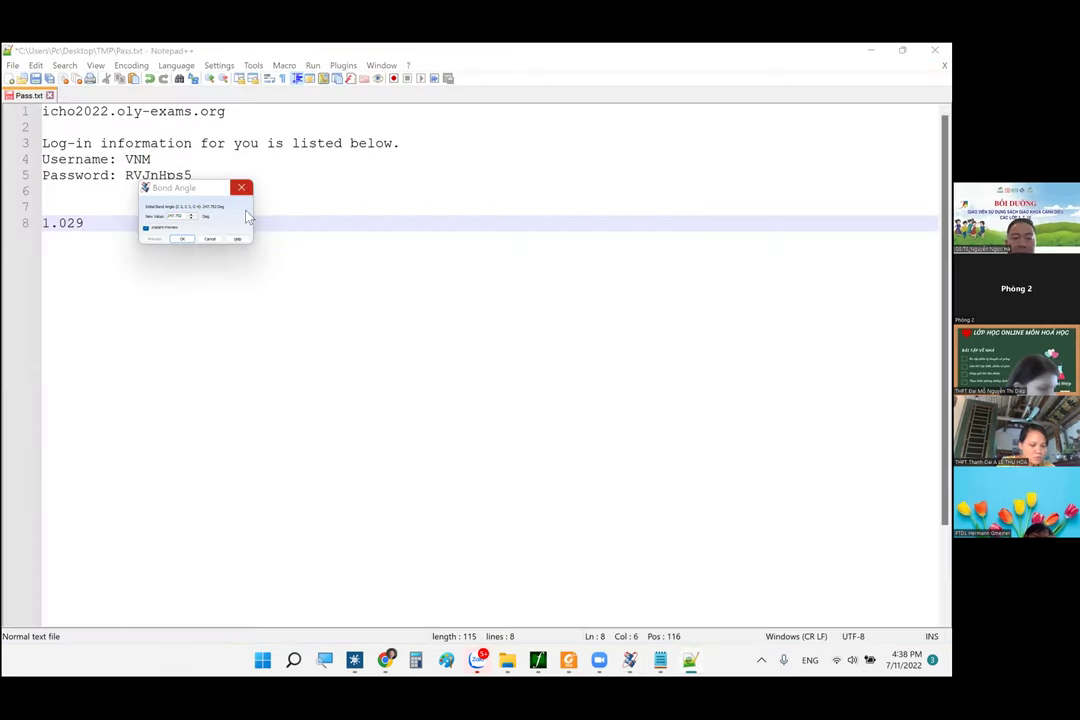
left_click(222, 190)
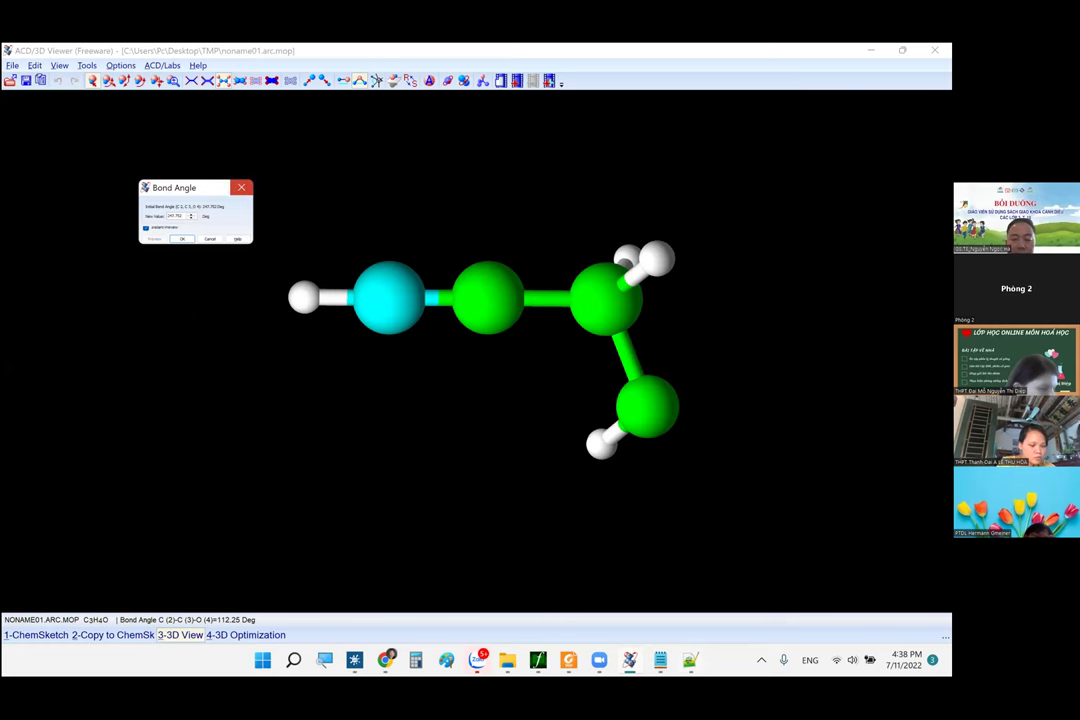
key("alt+Tab")
left_click(241, 211)
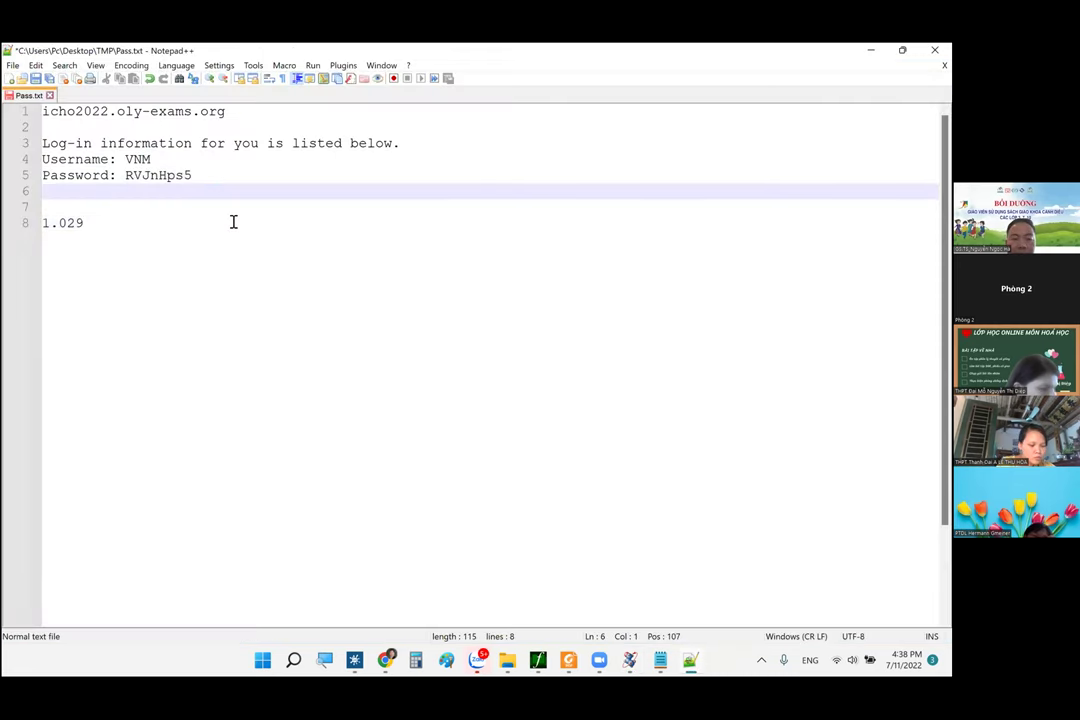
left_click(233, 222)
key("Return")
key("Return")
key("Return")
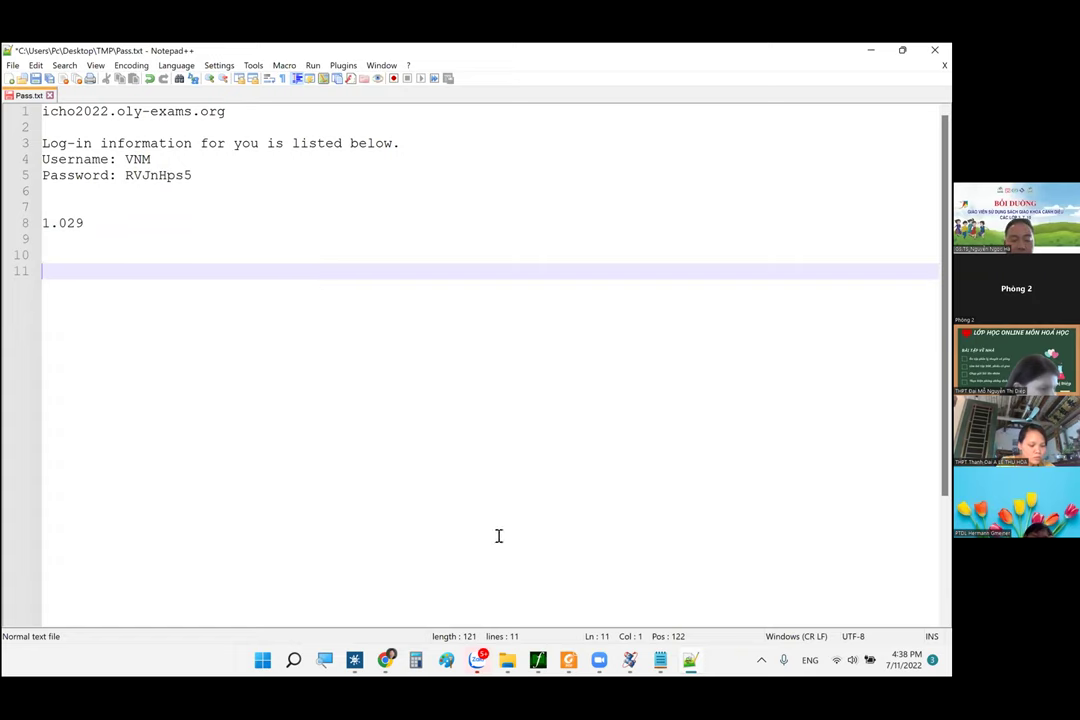
- Switch to ACD/3D Viewer and measure the C(2)-C(3)-O(4) bond angle again
left_click(629, 660)
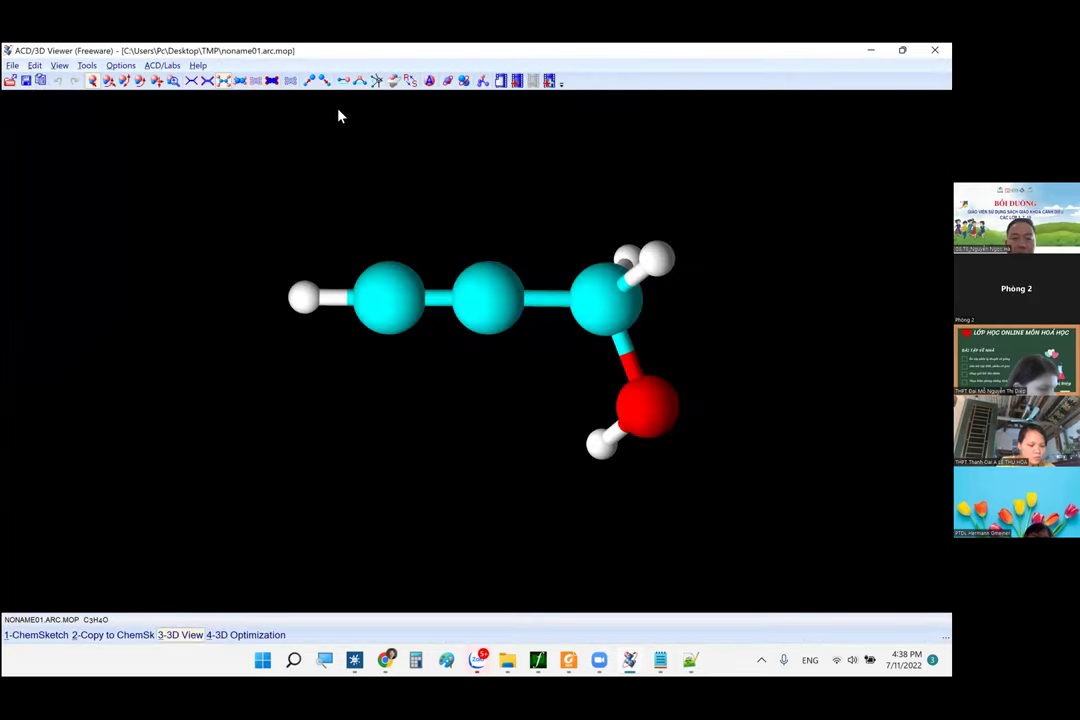
left_click(512, 298)
left_click(618, 291)
left_click(645, 402)
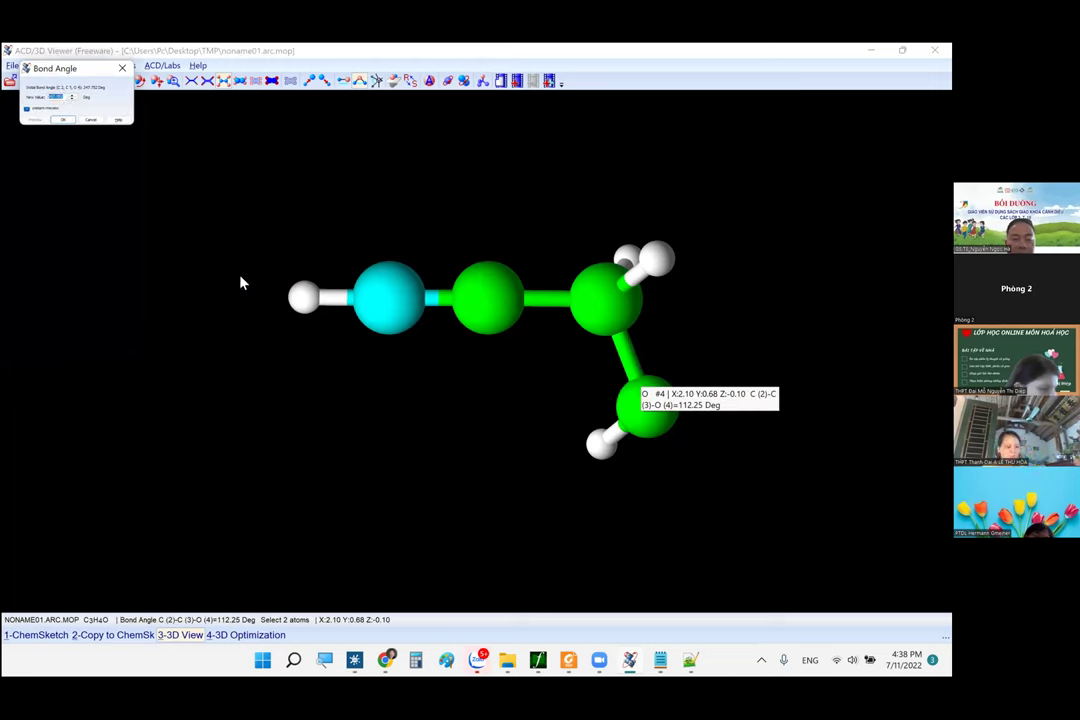
left_click(513, 566)
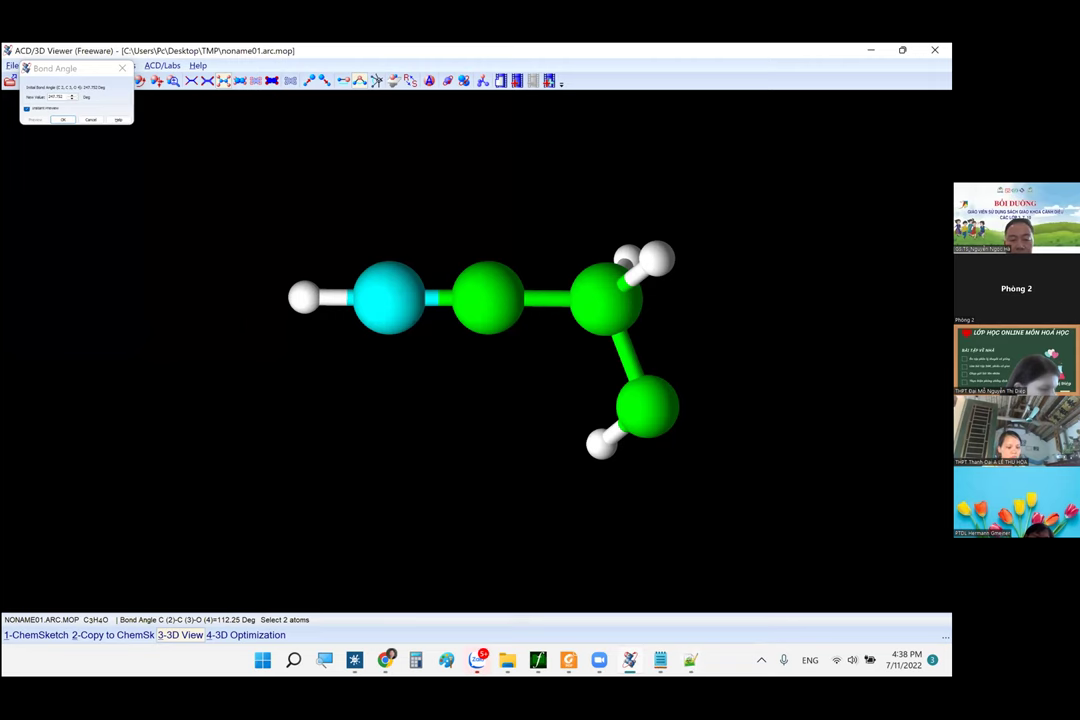
- Copy the bond angle value 247.752 from the Bond Angle dialog to line 11 of Pass.txt in Notepad++
key("alt+Tab")
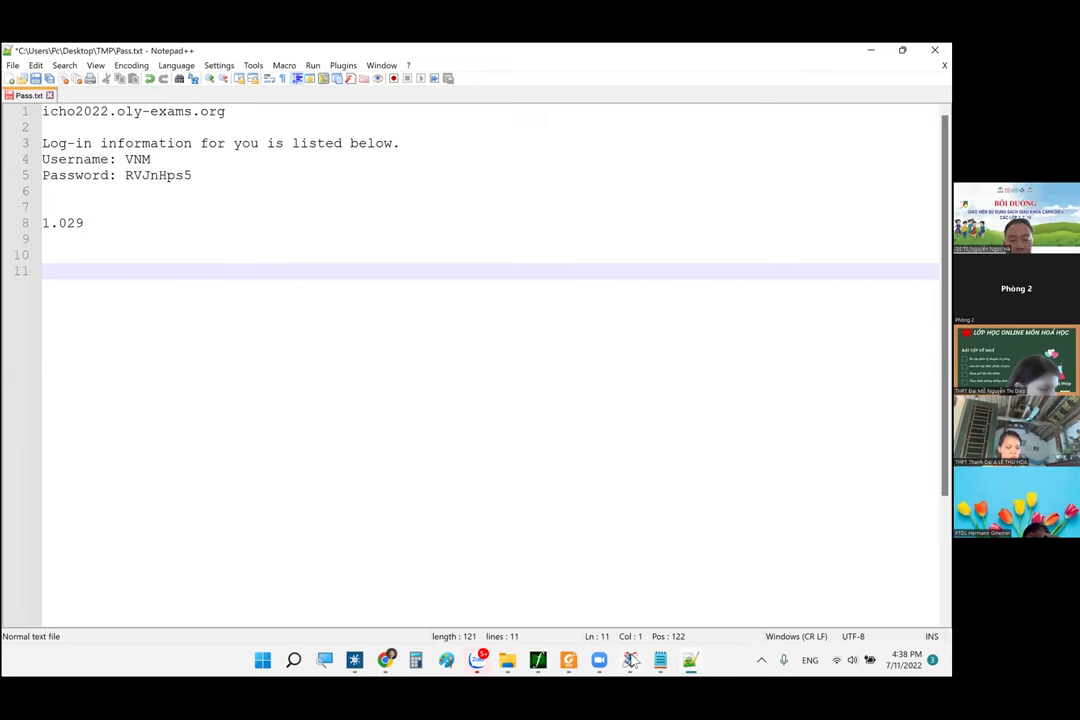
left_click(632, 660)
left_click(46, 98)
right_click(46, 98)
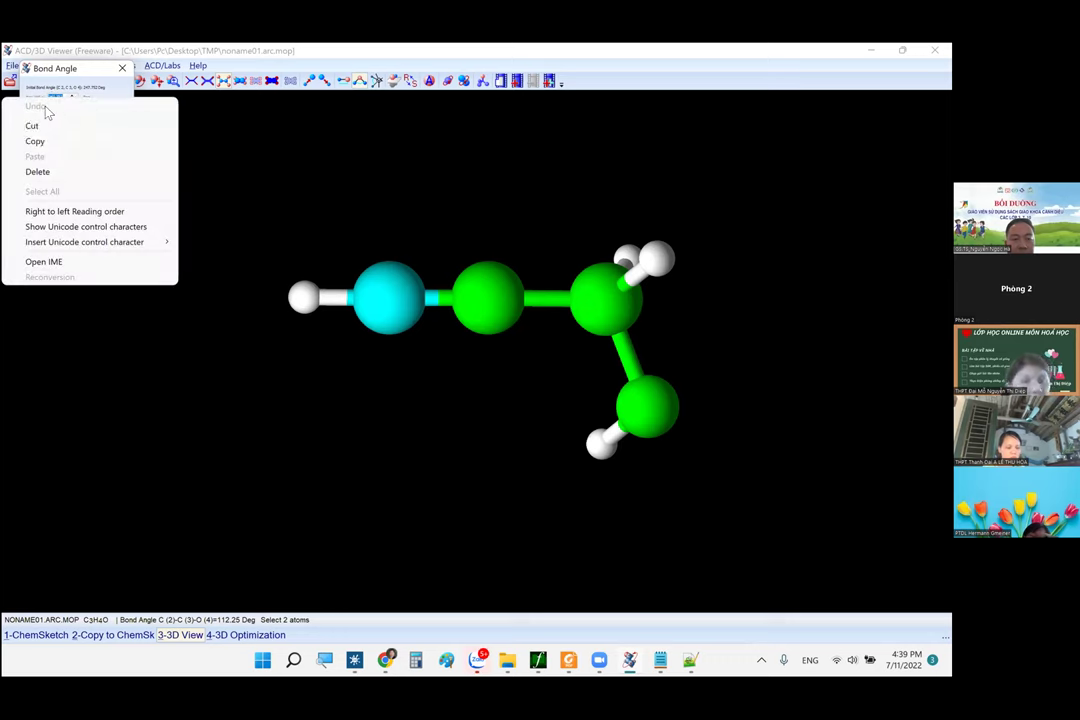
left_click(45, 142)
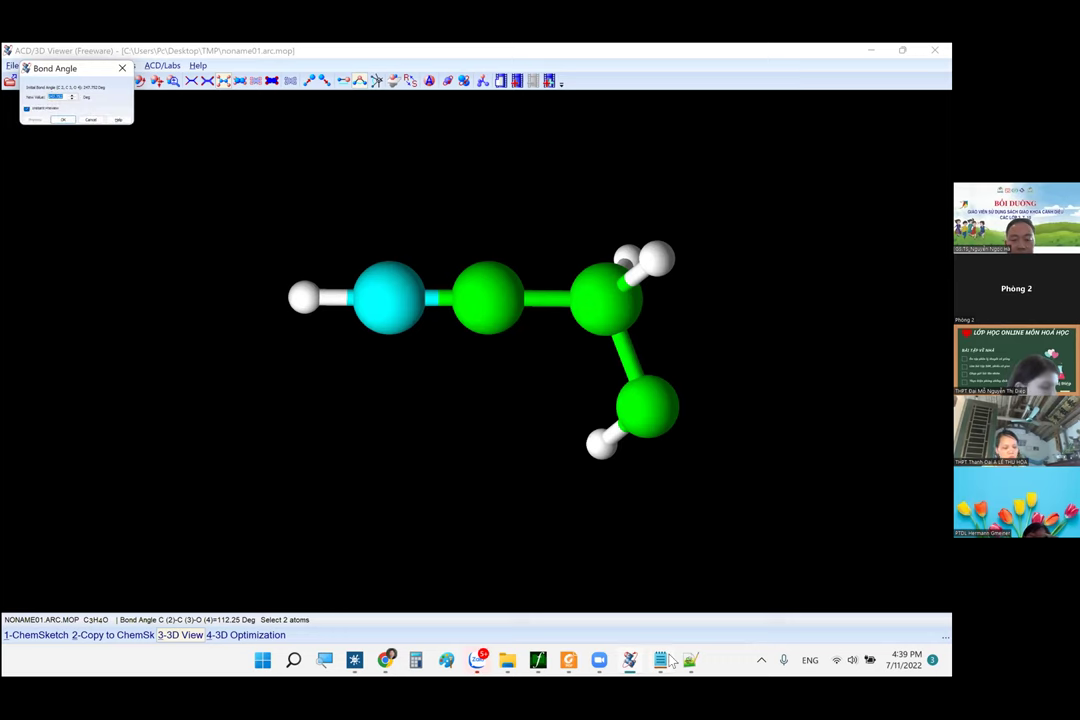
mouse_move(660, 660)
left_click(639, 612)
key("ctrl+v")
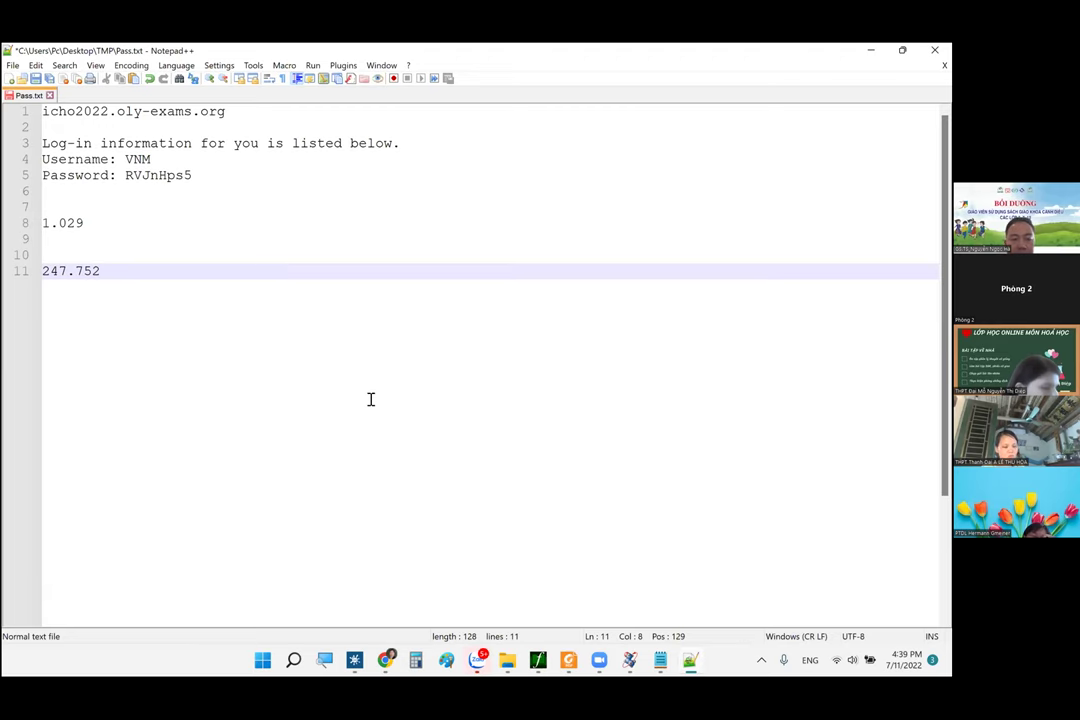
scroll(370, 399, "up", 5, "ctrl")
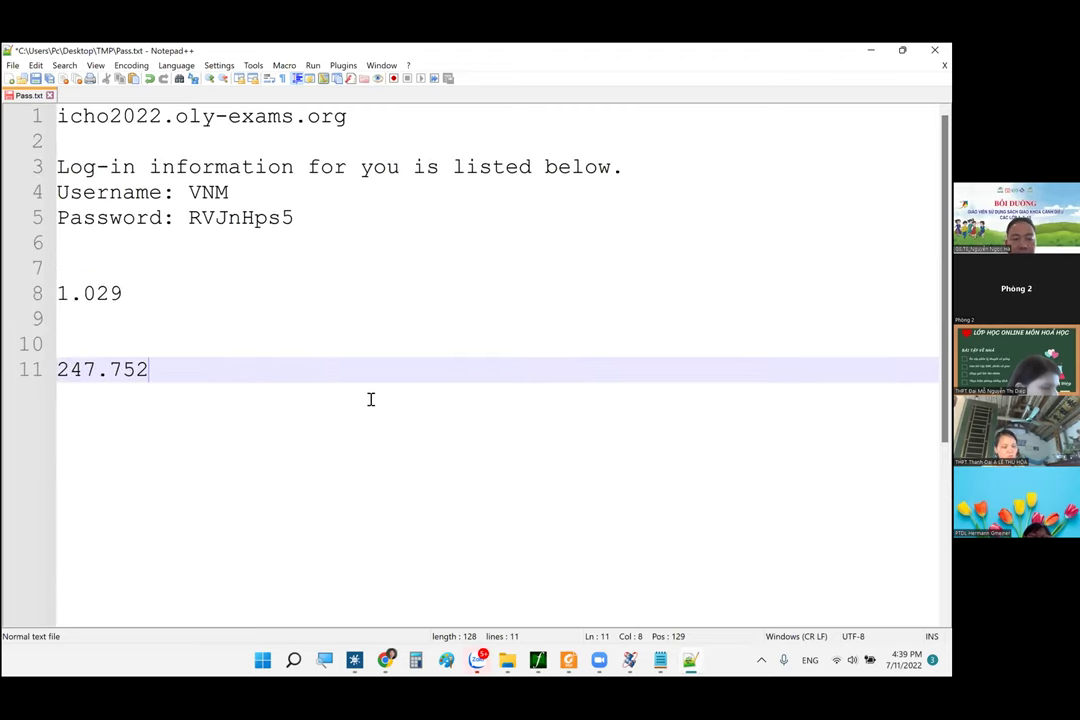
scroll(370, 399, "up", 3, "ctrl")
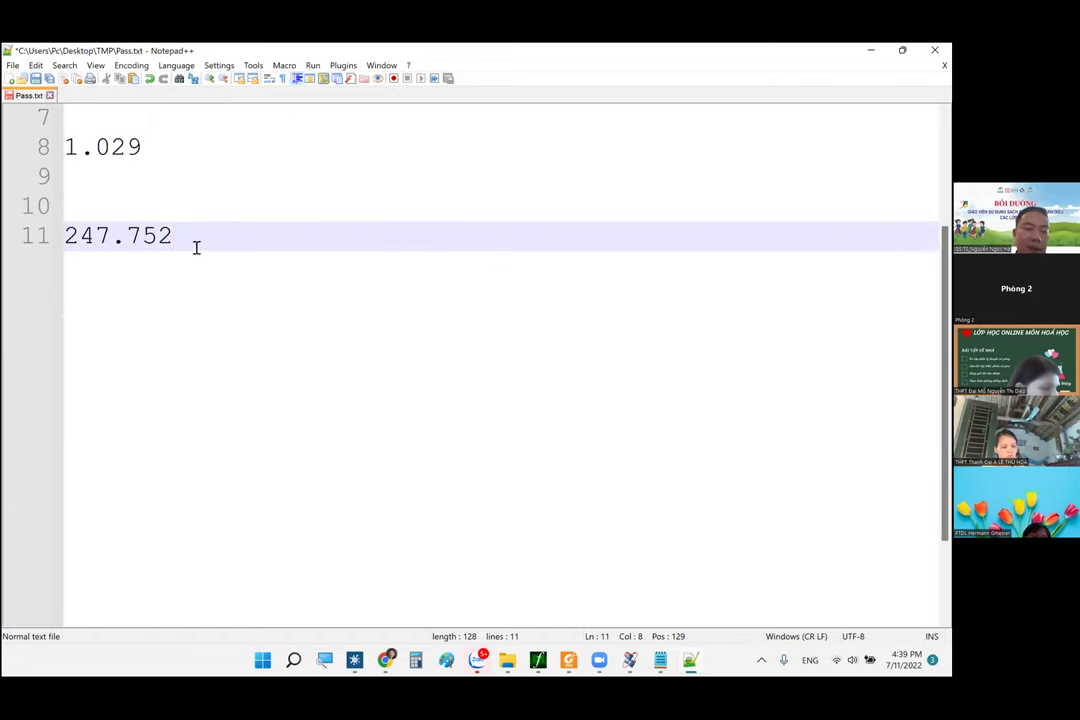
left_click_drag(101, 231, 62, 236)
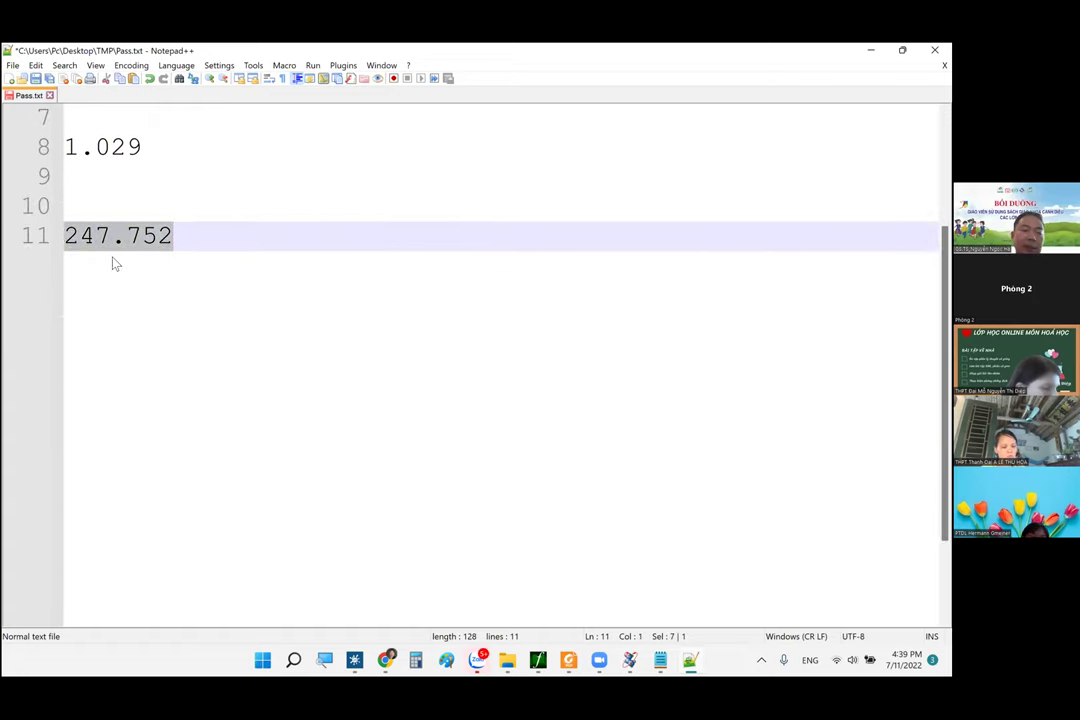
left_click(185, 244)
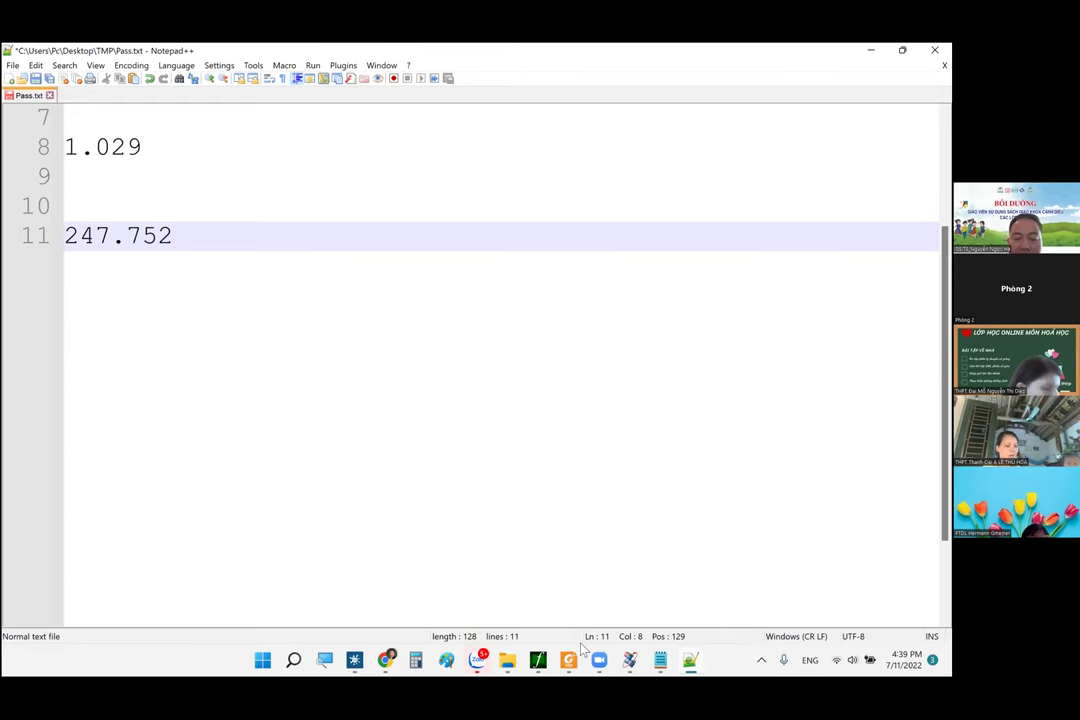
- Extend line 11 of Pass.txt to read "360- 247.752 =", and close the Bond Angle dialog in ACD/3D Viewer
left_click(627, 660)
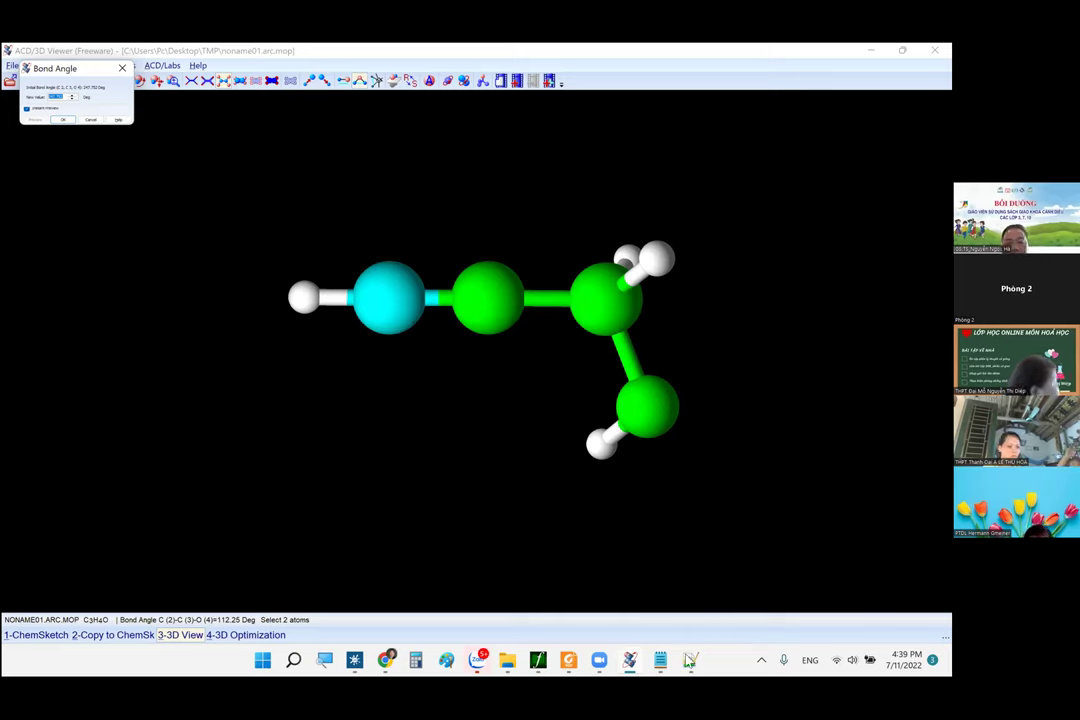
key("alt+Tab")
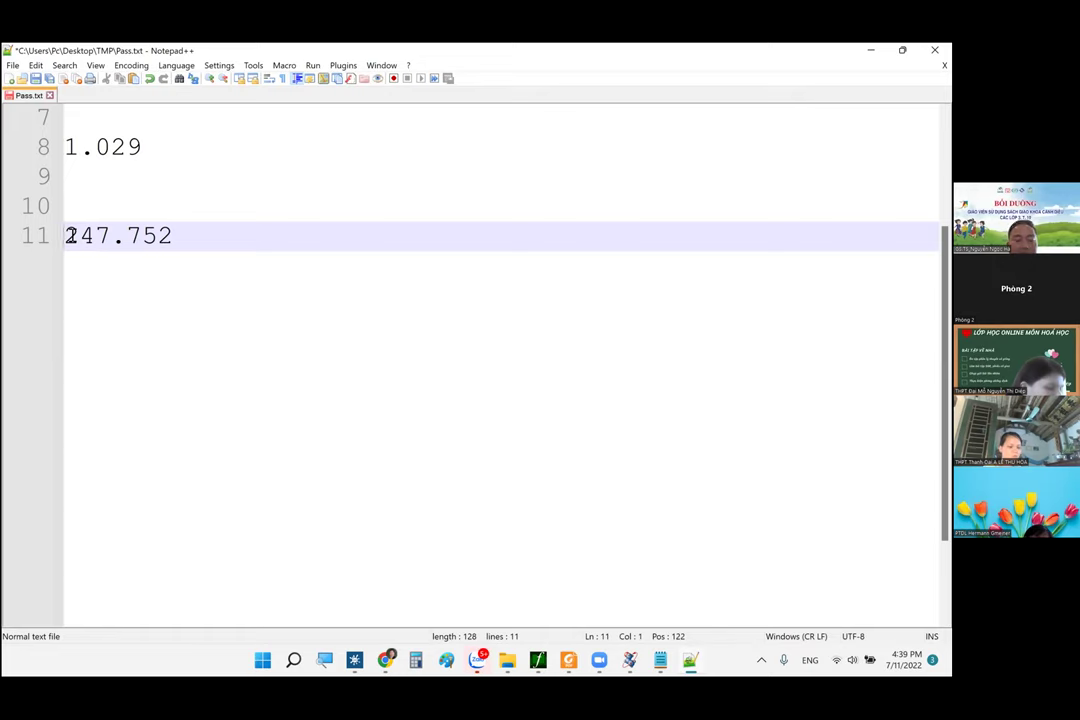
type("360-")
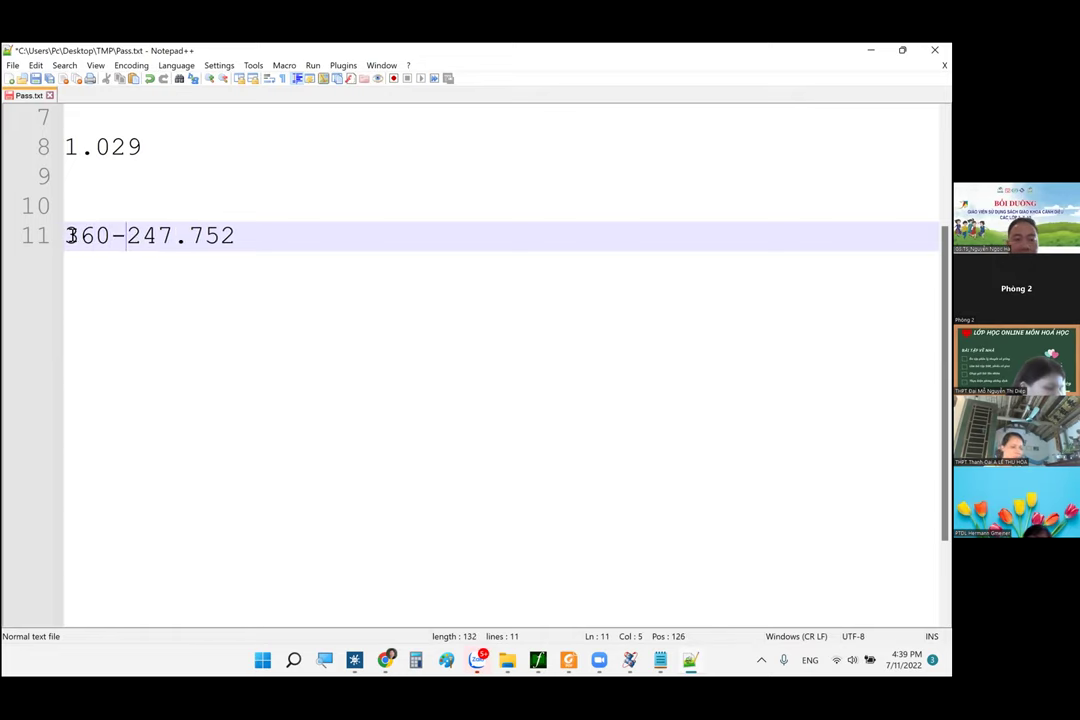
left_click(295, 237)
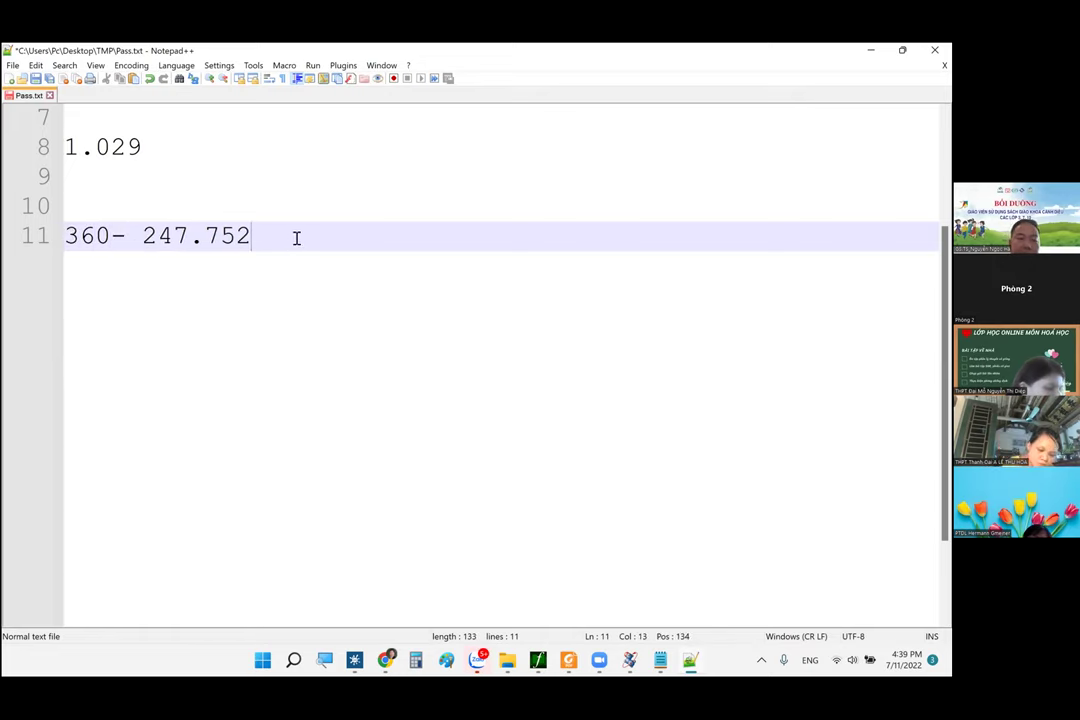
type("=")
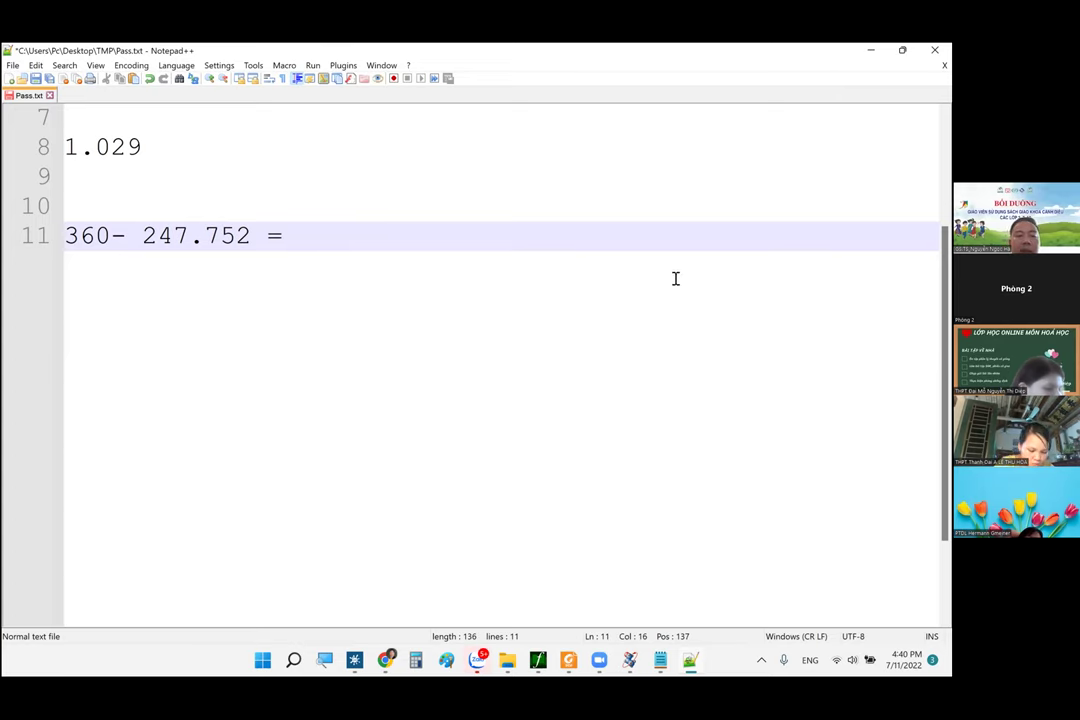
key("alt+Tab")
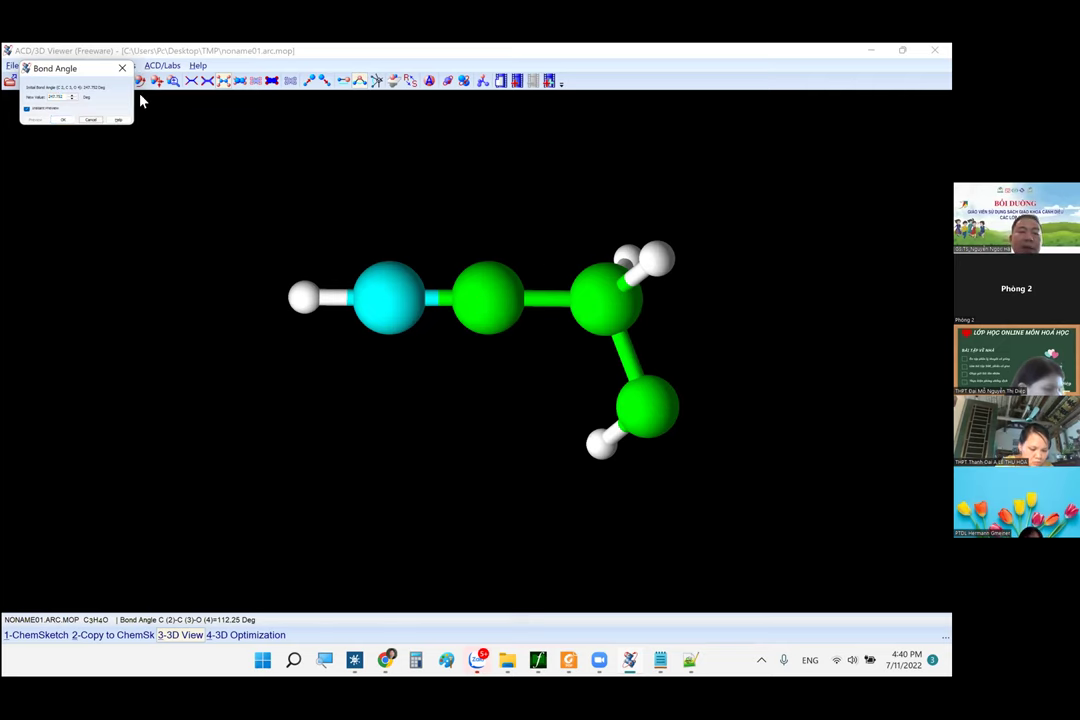
key("Escape")
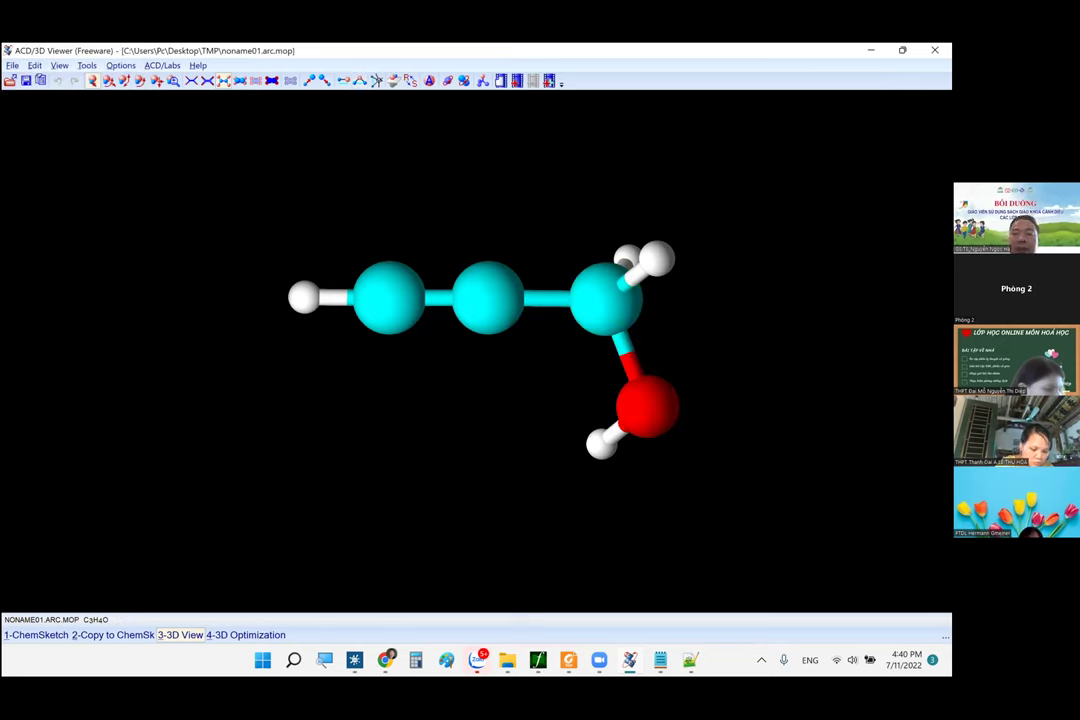
- Switch to CdeH10.pdf in Foxit Reader and read the page 65 note on calculating phenol in aqueous solution
key("alt+Tab")
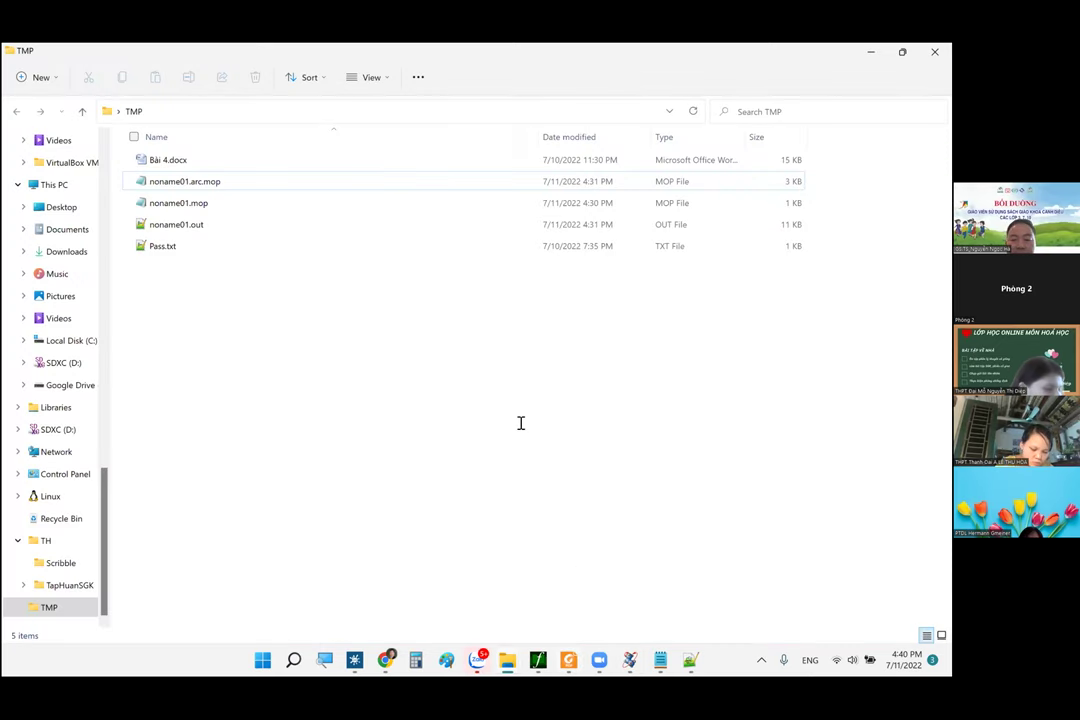
key("alt+Tab")
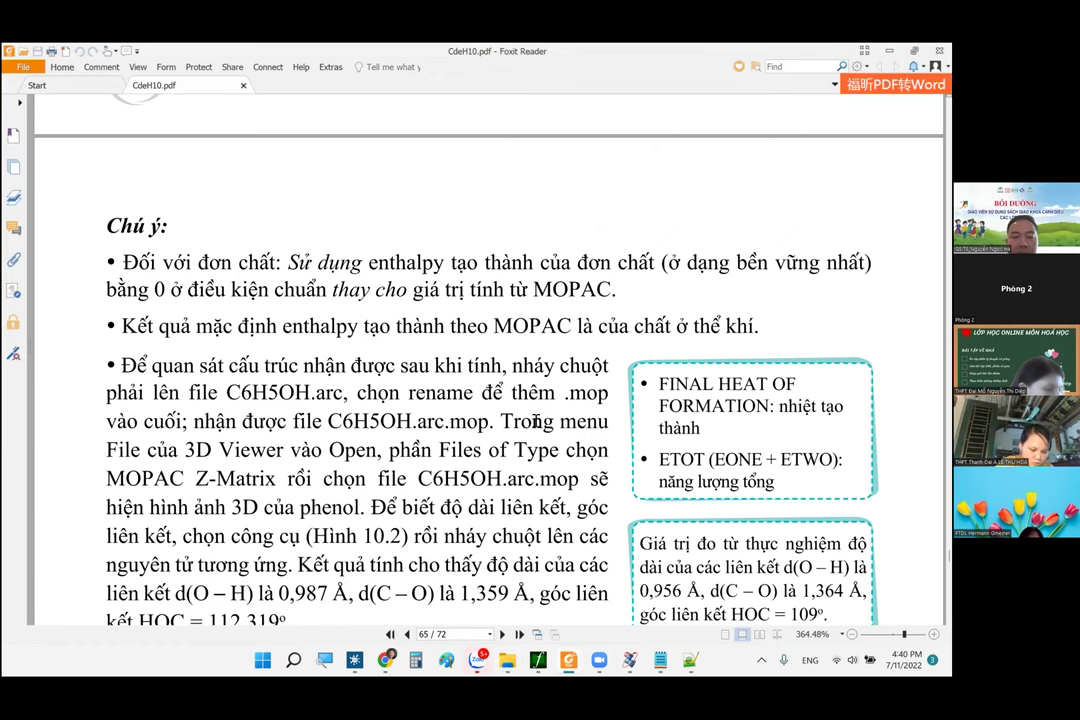
scroll(536, 422, "down", 5)
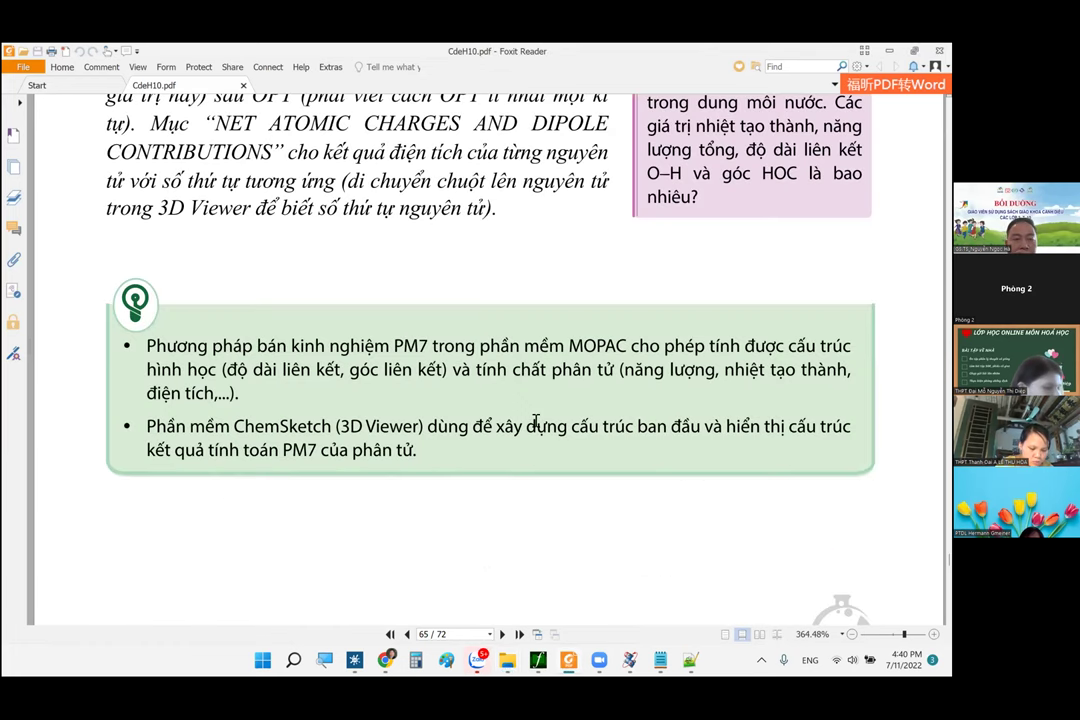
scroll(536, 422, "up", 2)
scroll(444, 262, "up", 1)
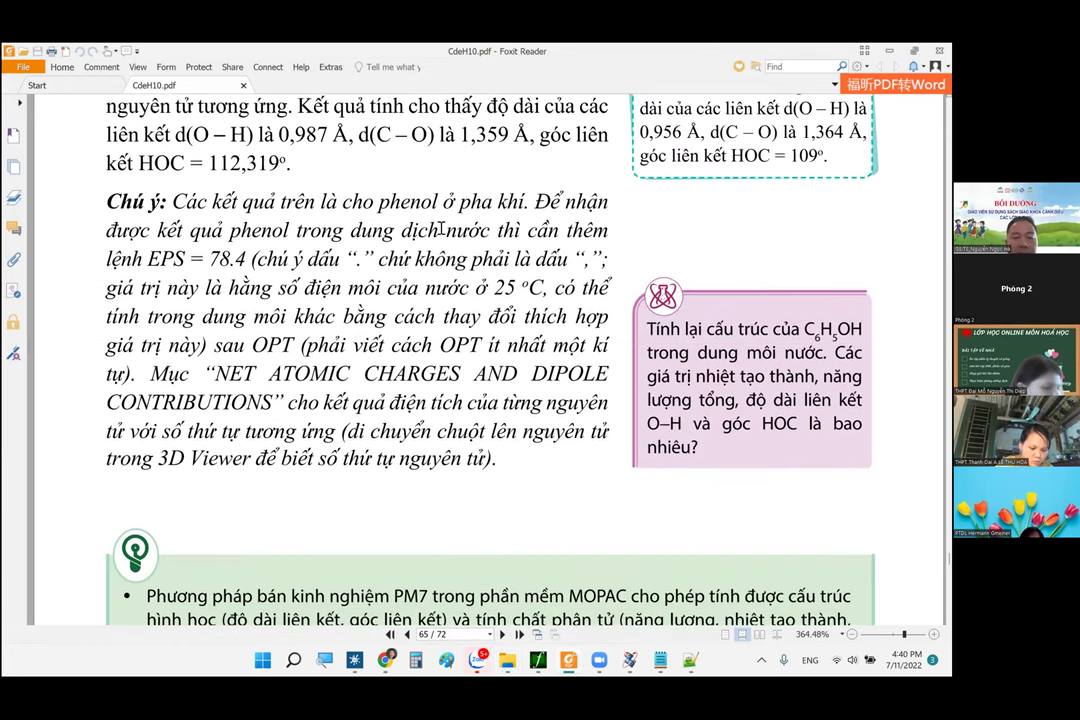